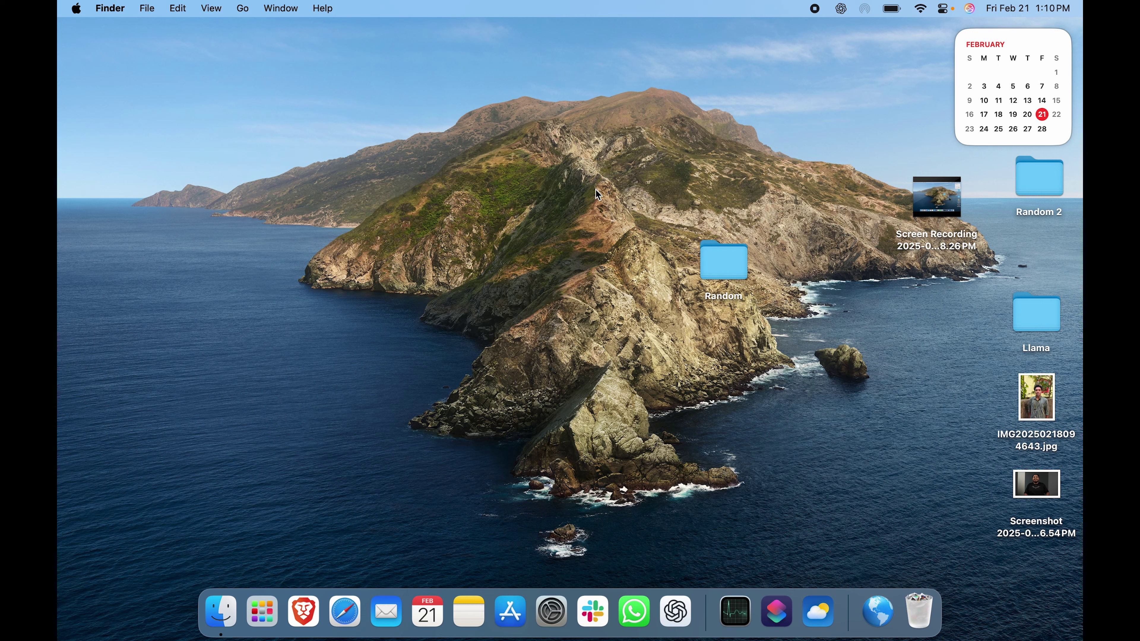
# Align the desktop icons with Clean Up and turn on Use Stacks for the desktop
pyautogui.rightClick(582, 197)
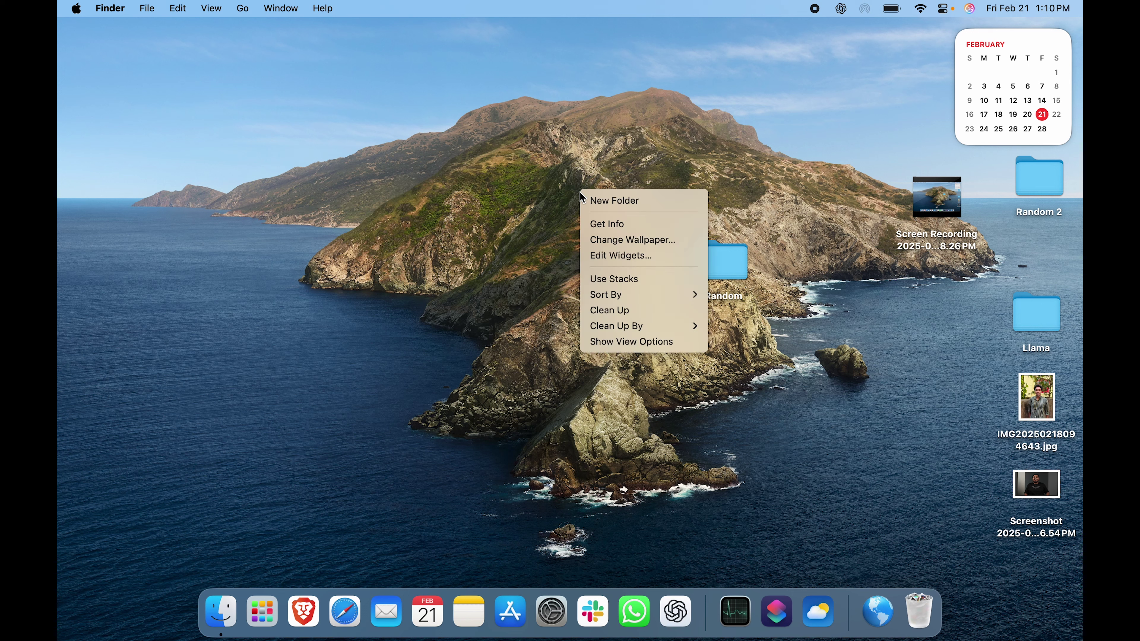
pyautogui.click(615, 313)
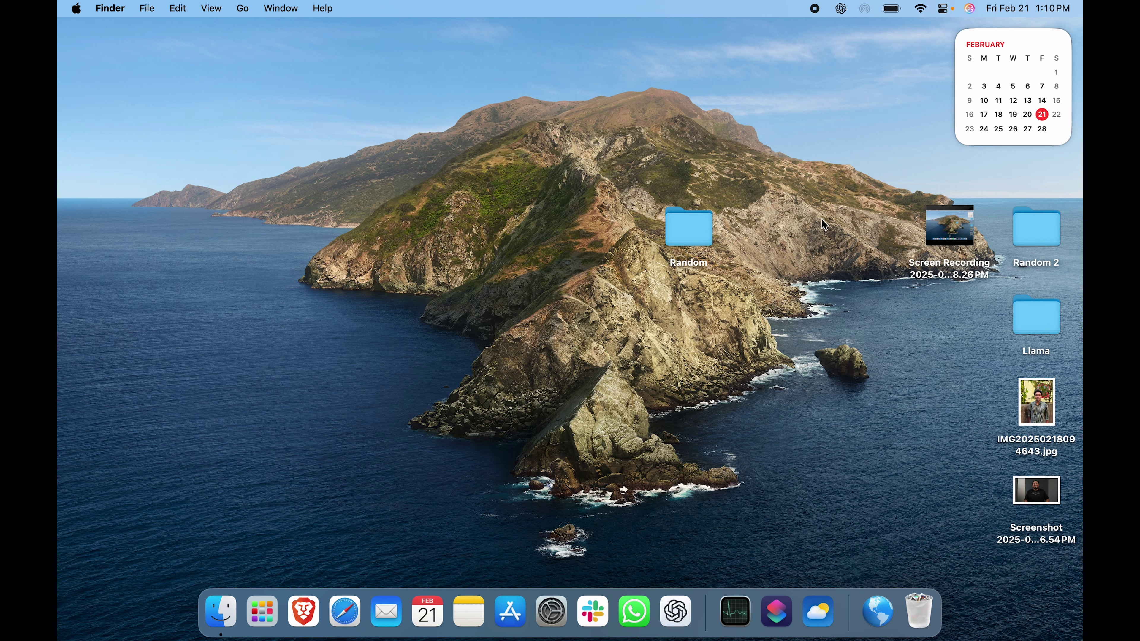
pyautogui.rightClick(572, 224)
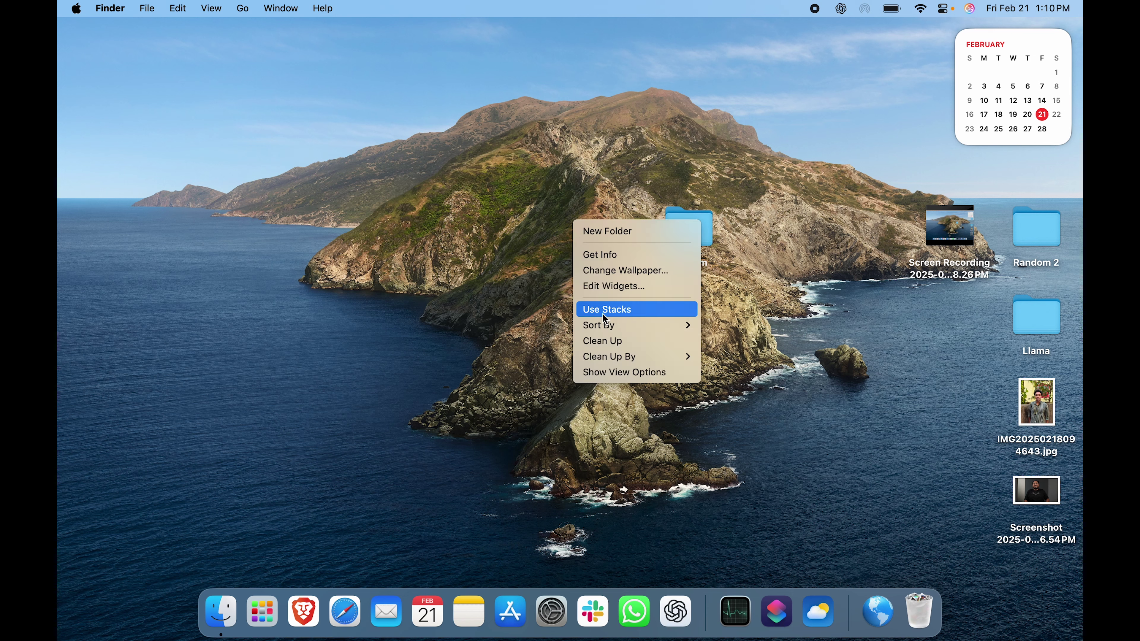
pyautogui.click(617, 312)
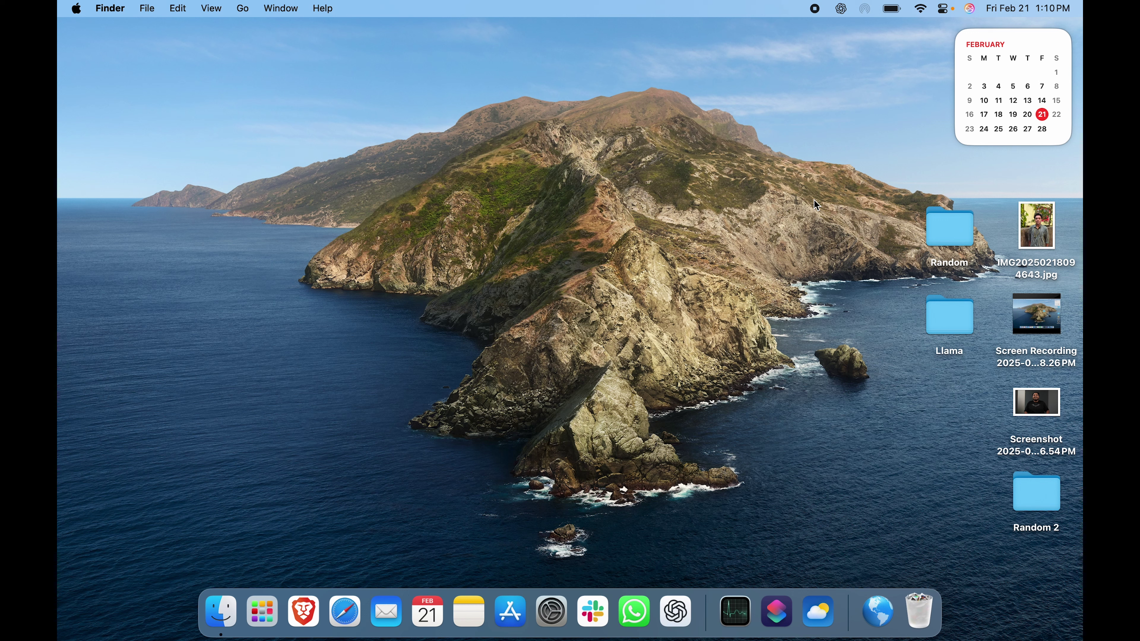
# Try grouping the desktop stacks by Date Last Opened, by Date Added and by Date Modified
pyautogui.rightClick(552, 177)
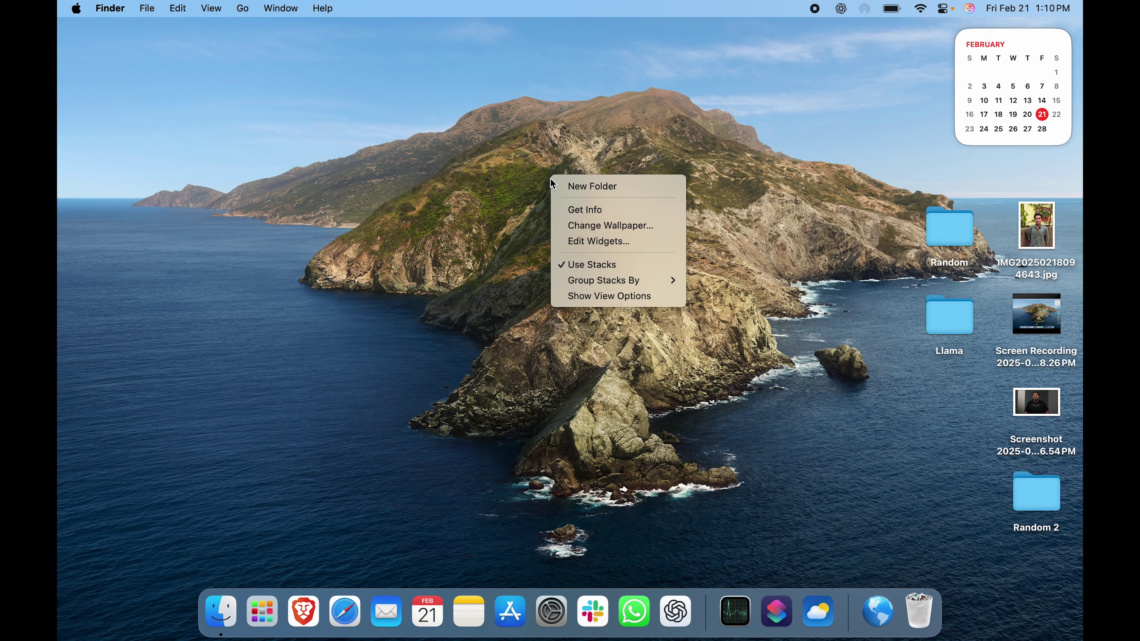
pyautogui.moveTo(649, 284)
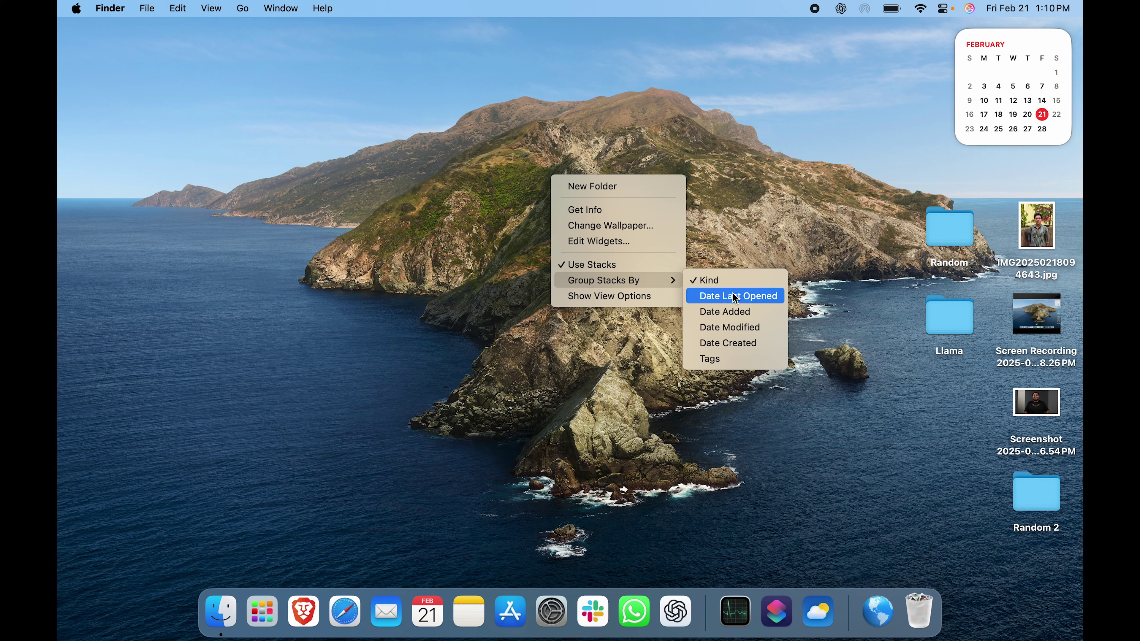
pyautogui.click(735, 296)
pyautogui.rightClick(655, 279)
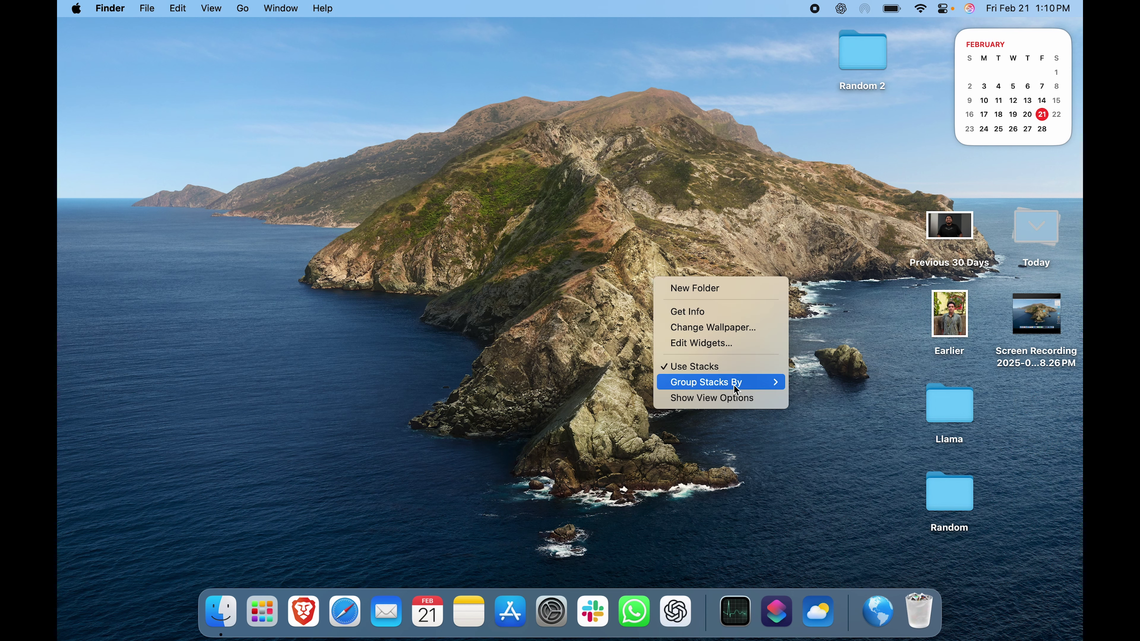
pyautogui.moveTo(736, 390)
pyautogui.click(828, 418)
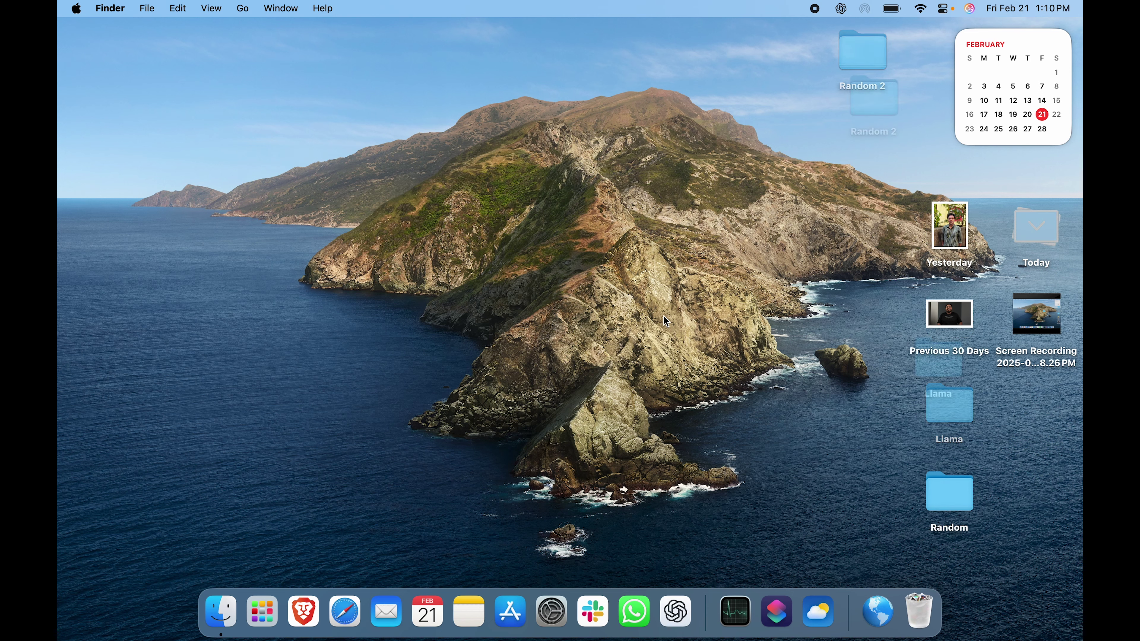
pyautogui.rightClick(666, 314)
pyautogui.moveTo(763, 418)
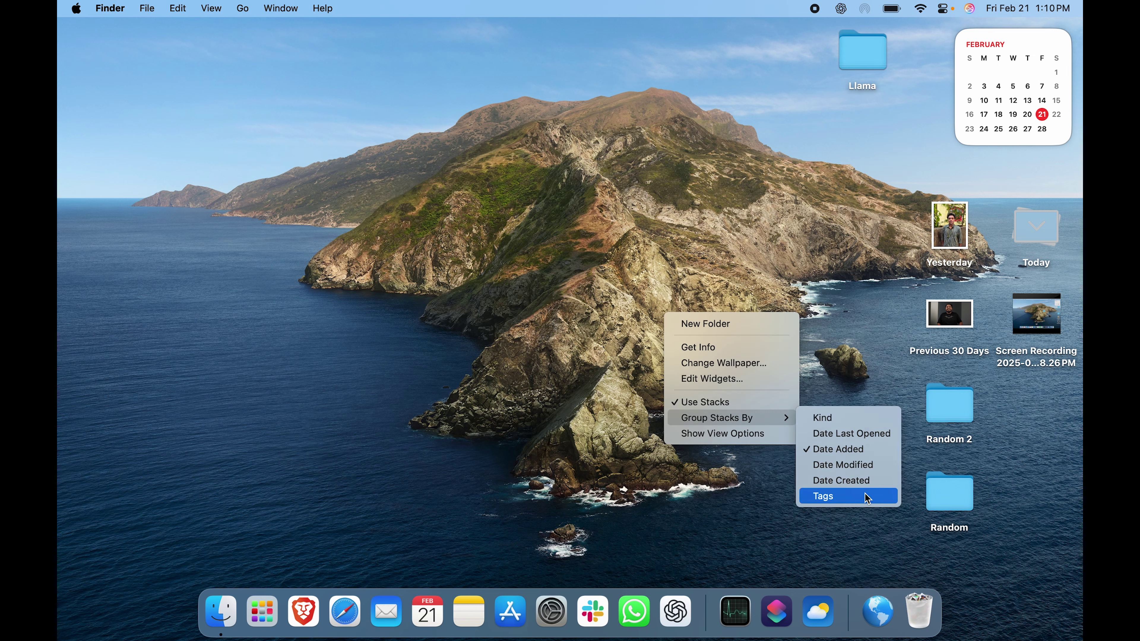
pyautogui.click(843, 467)
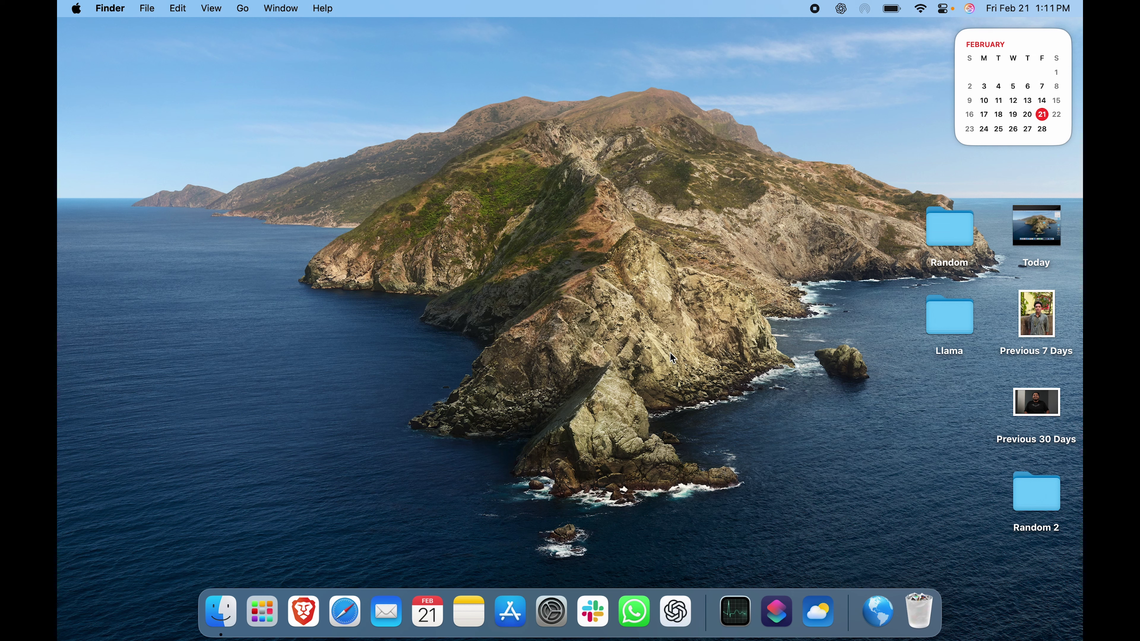
# Group the desktop stacks by Kind
pyautogui.rightClick(725, 261)
pyautogui.moveTo(826, 364)
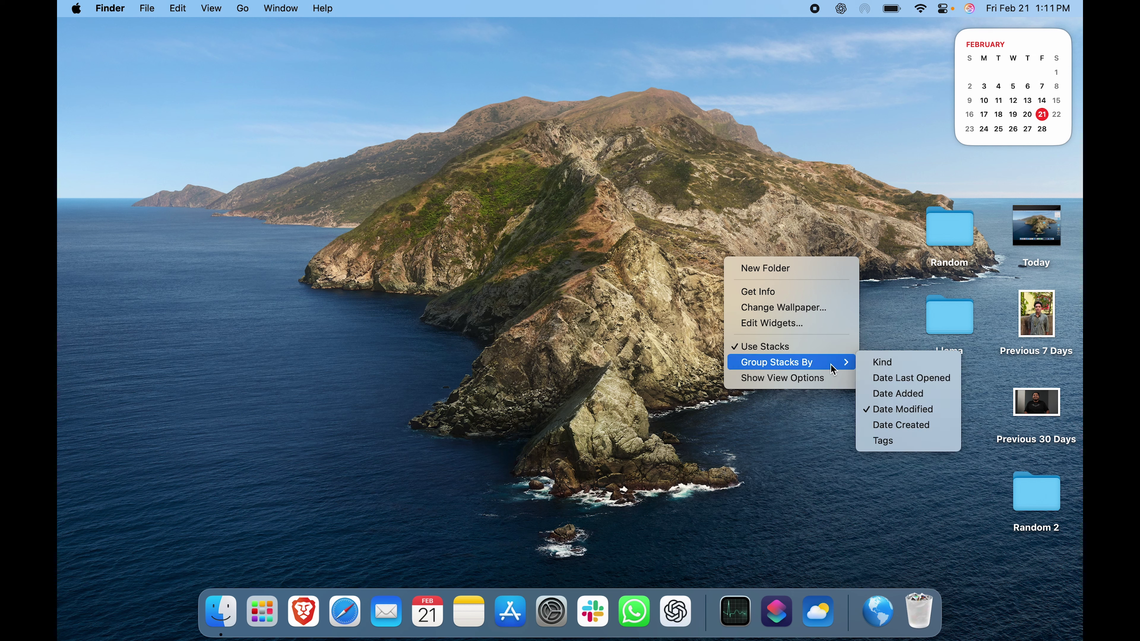
pyautogui.click(887, 372)
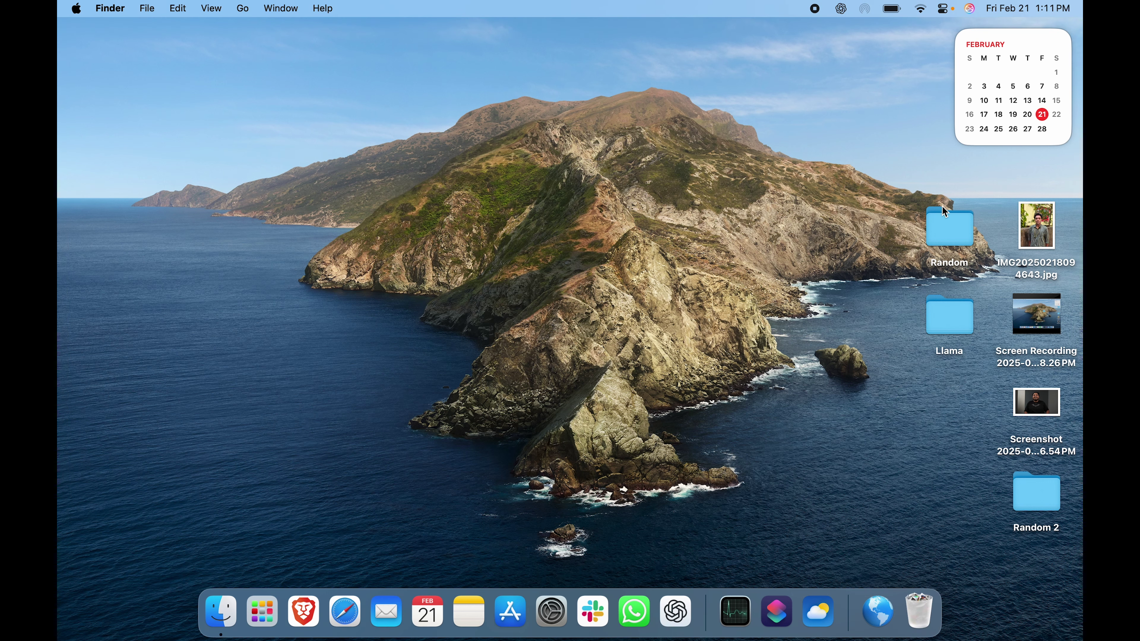
# Move the Random and Random 2 folders, the IMG jpg photo and the screen recording from the desktop into the Llama folder
pyautogui.click(947, 227)
pyautogui.keyDown('super'); pyautogui.click(1029, 228); pyautogui.keyUp('super')
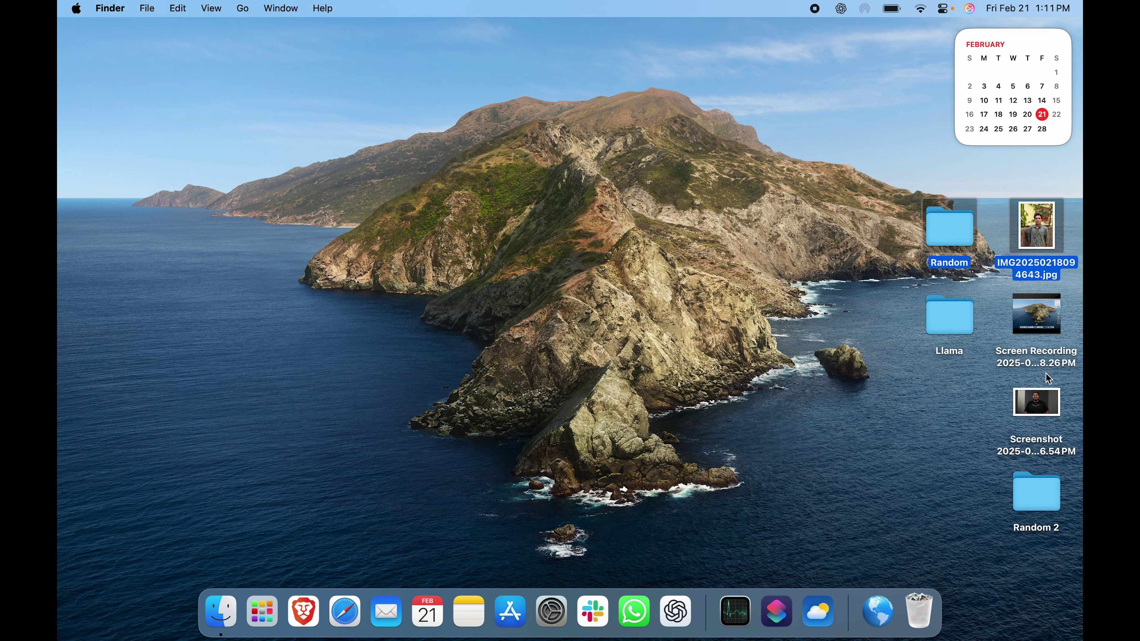
pyautogui.keyDown('super'); pyautogui.click(1060, 318); pyautogui.keyUp('super')
pyautogui.keyDown('super'); pyautogui.click(1050, 505); pyautogui.keyUp('super')
pyautogui.moveTo(1054, 247); pyautogui.dragTo(950, 316)
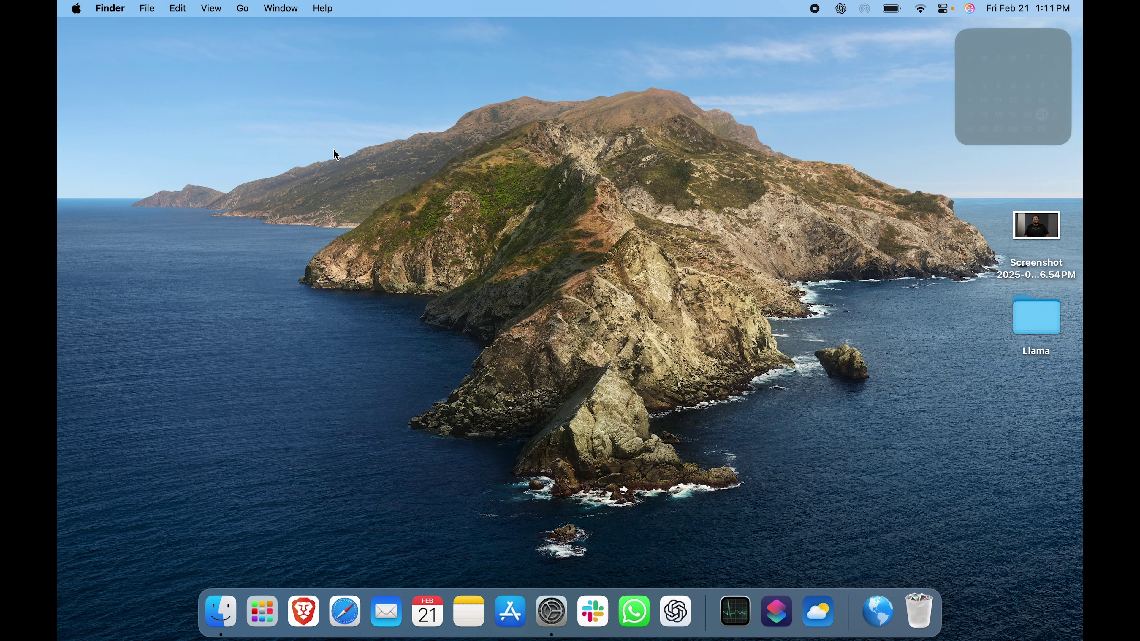
pyautogui.click(416, 174)
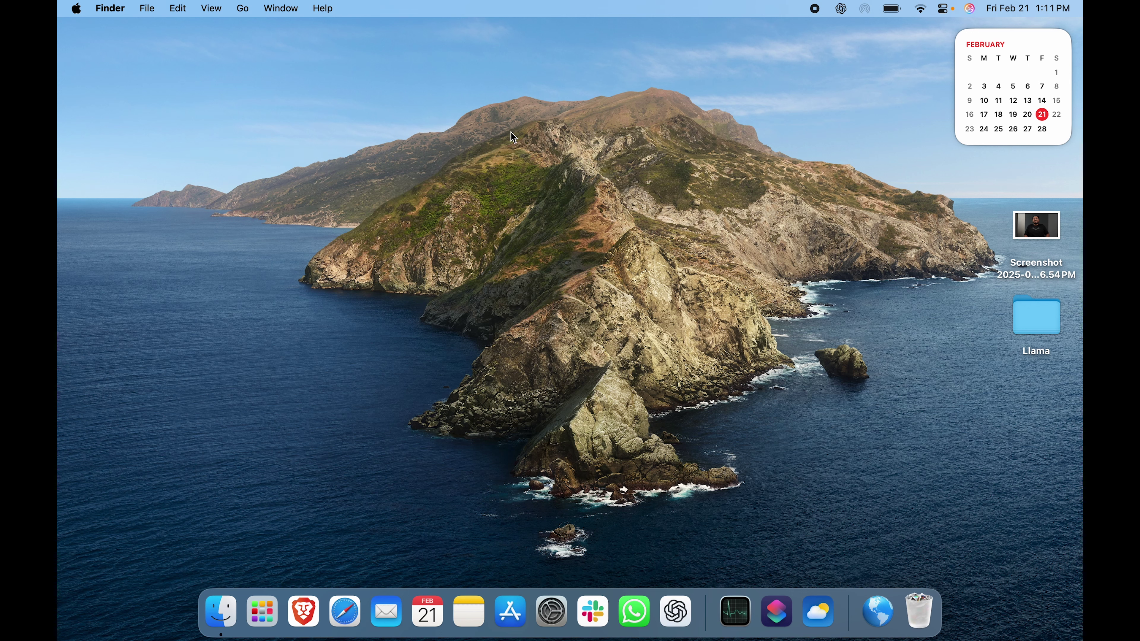
# Switch to System Settings and open the Wallpaper settings
pyautogui.click(77, 8)
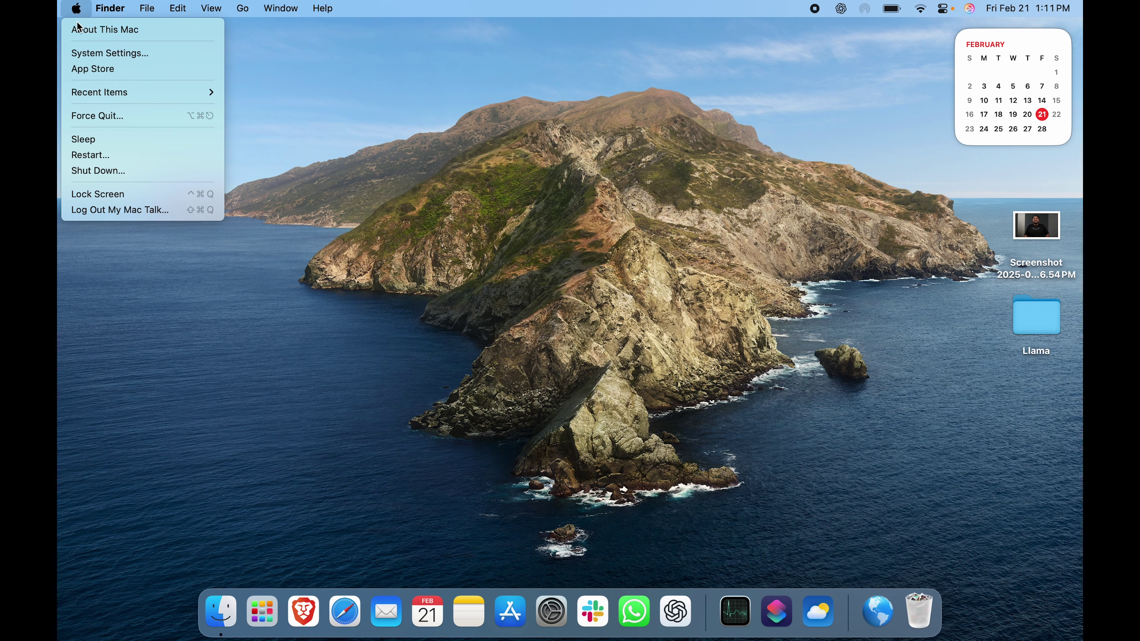
pyautogui.click(154, 60)
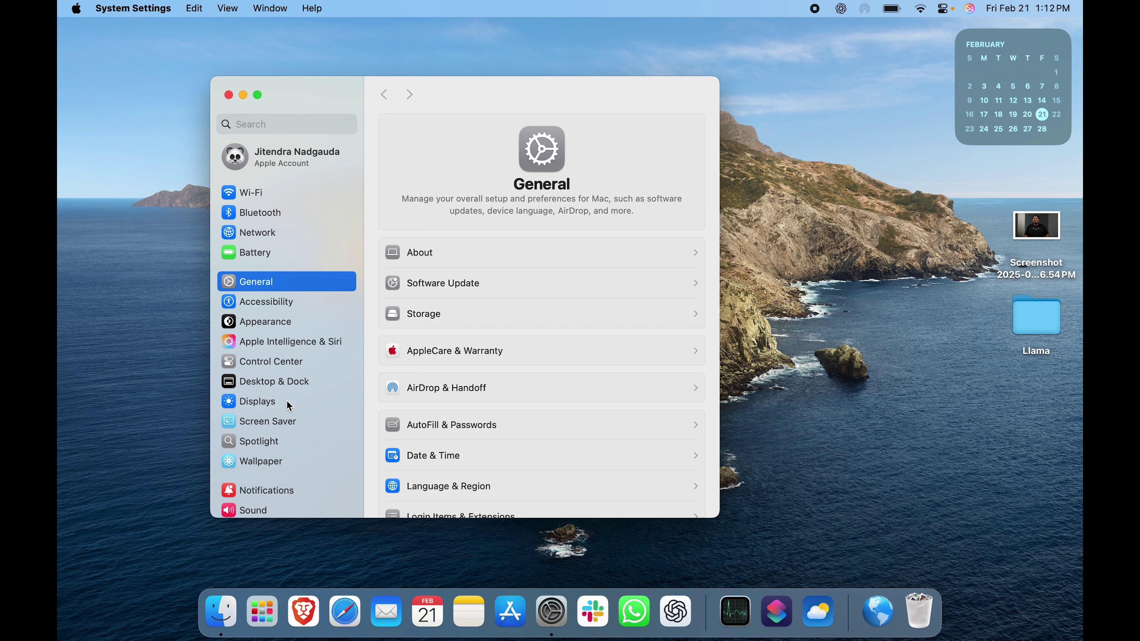
pyautogui.scroll(-5, 290, 429)
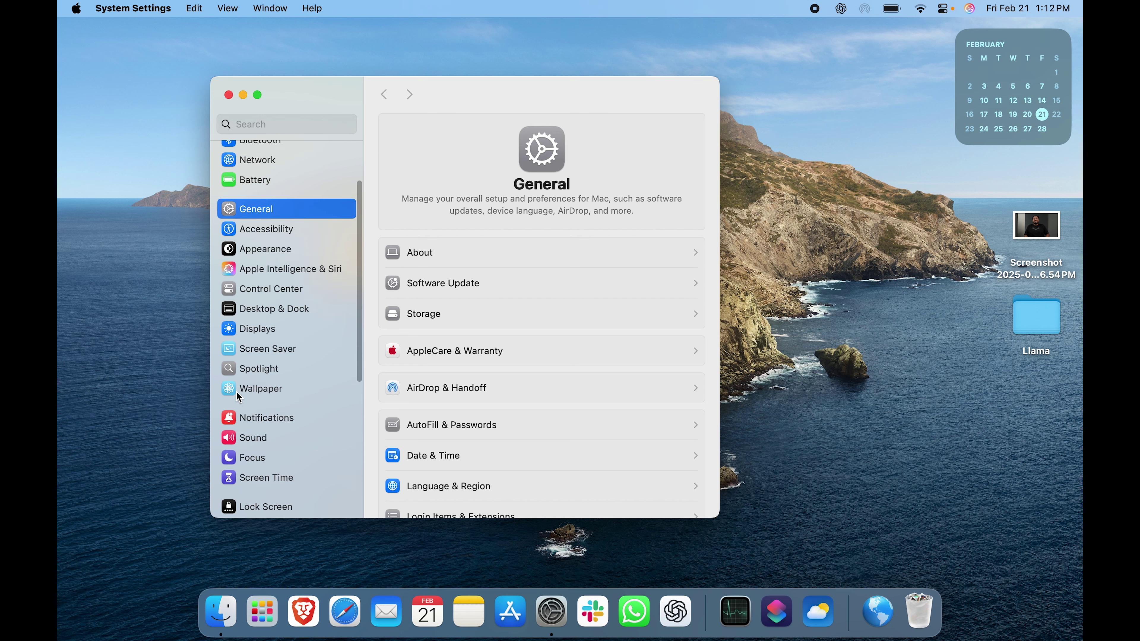
pyautogui.click(269, 389)
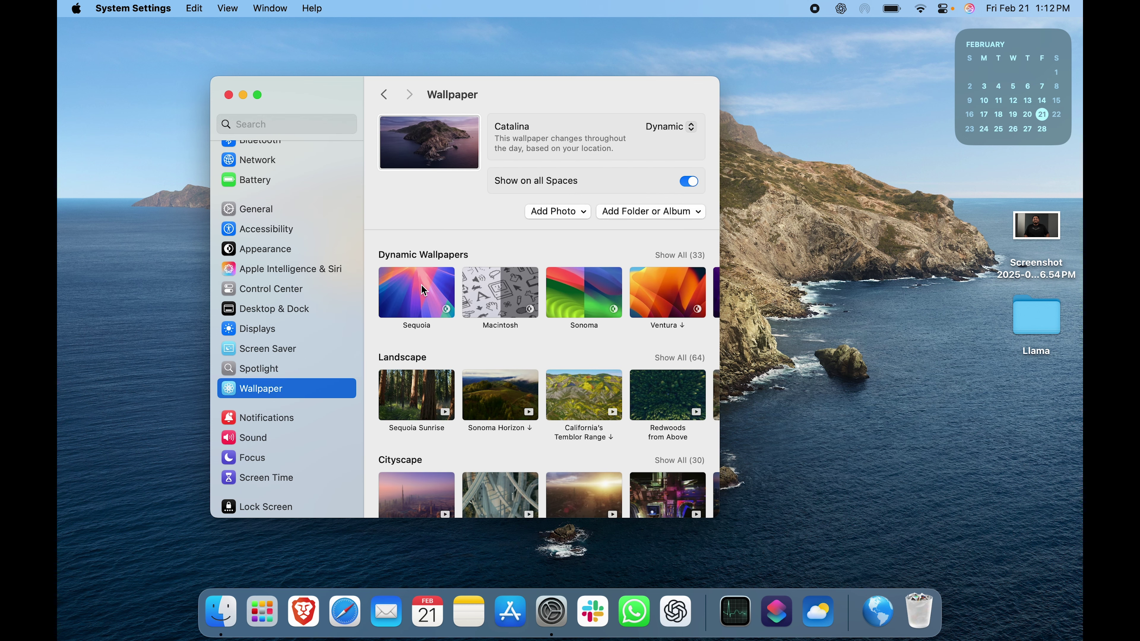
# Set the wallpaper to New York Night from the Cityscape collection and minimize the settings window
pyautogui.scroll(-8, 474, 364)
pyautogui.scroll(-10, 474, 365)
pyautogui.scroll(-3, 474, 369)
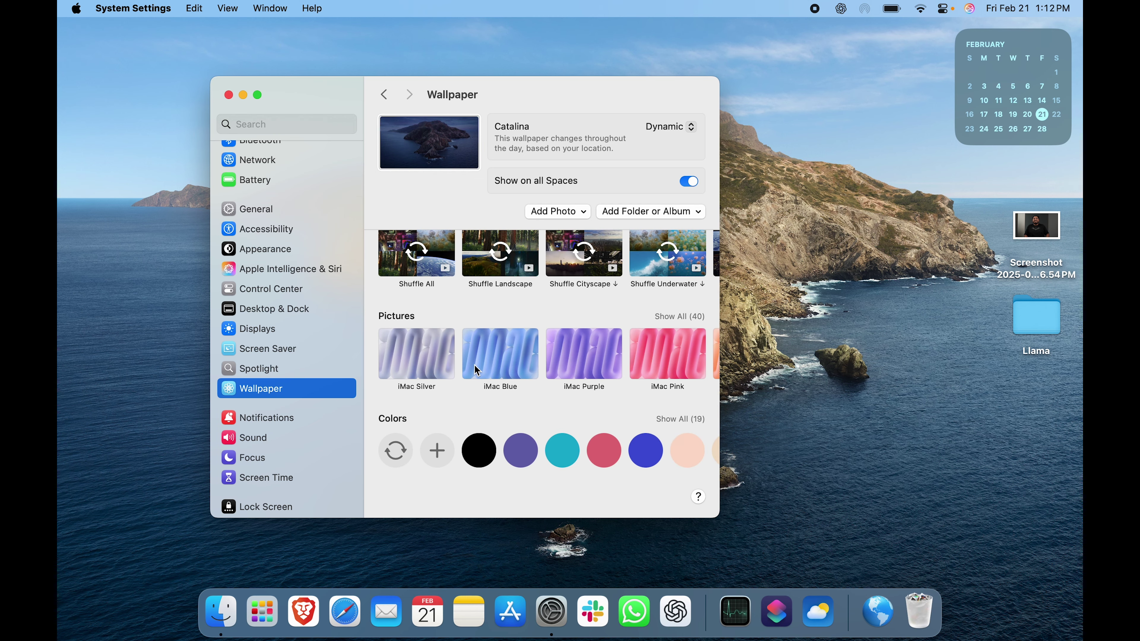
pyautogui.scroll(12, 474, 366)
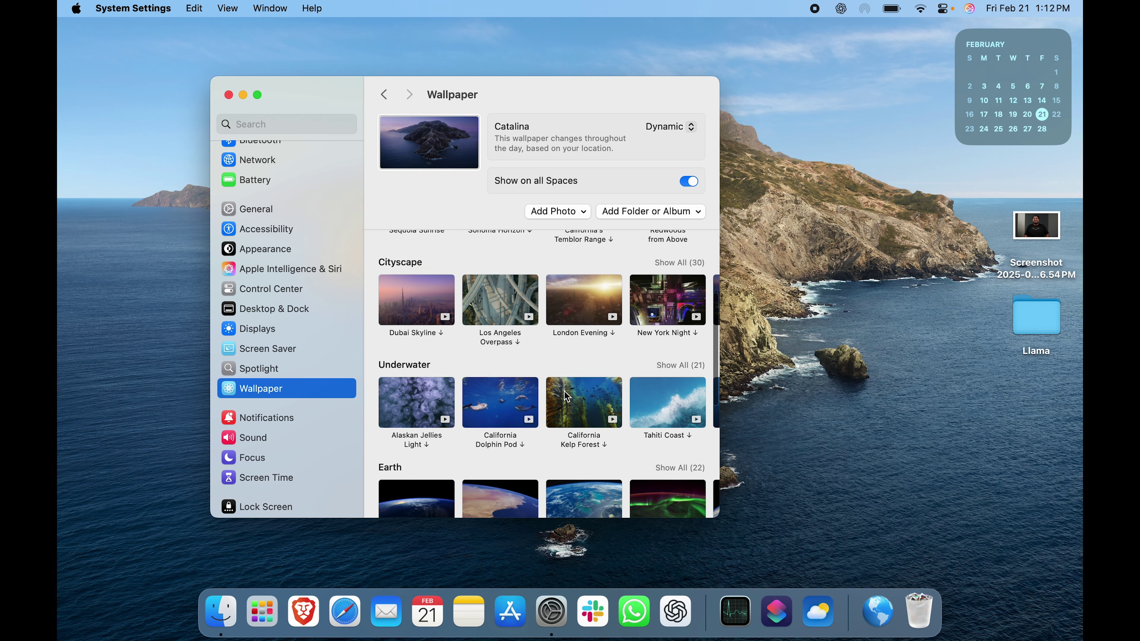
pyautogui.click(662, 304)
pyautogui.scroll(-5, 494, 426)
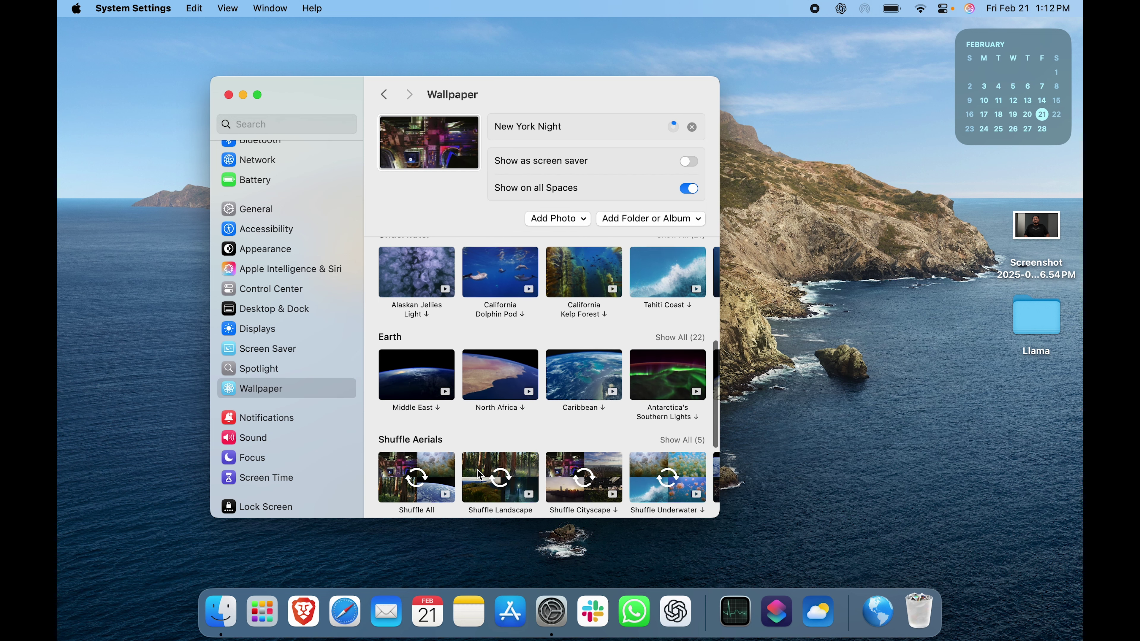
pyautogui.scroll(8, 480, 473)
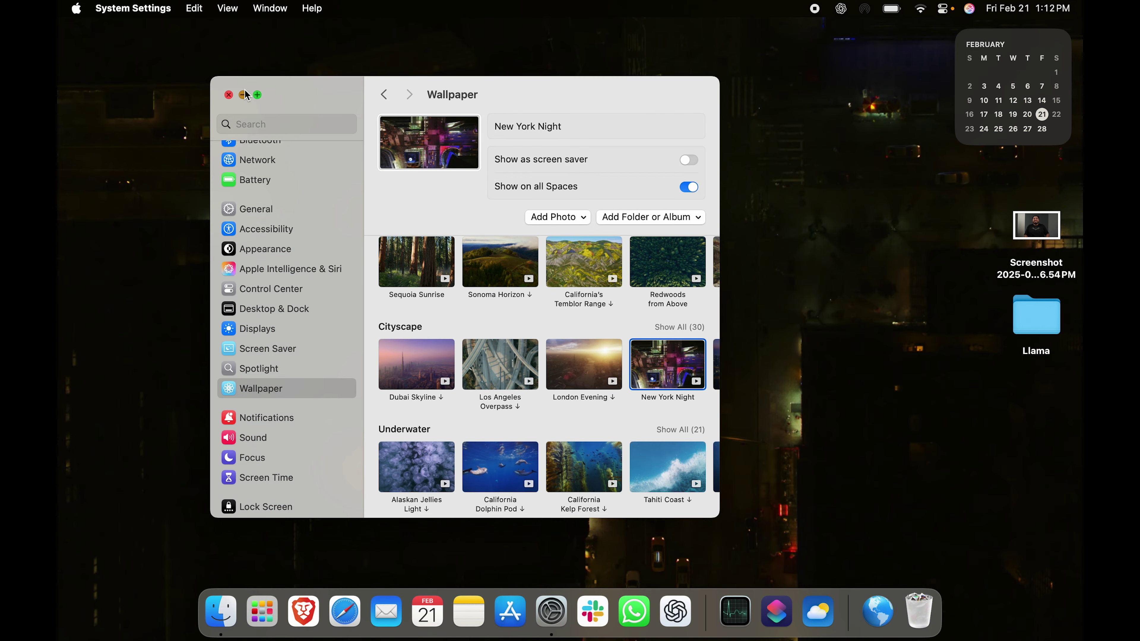
pyautogui.click(243, 94)
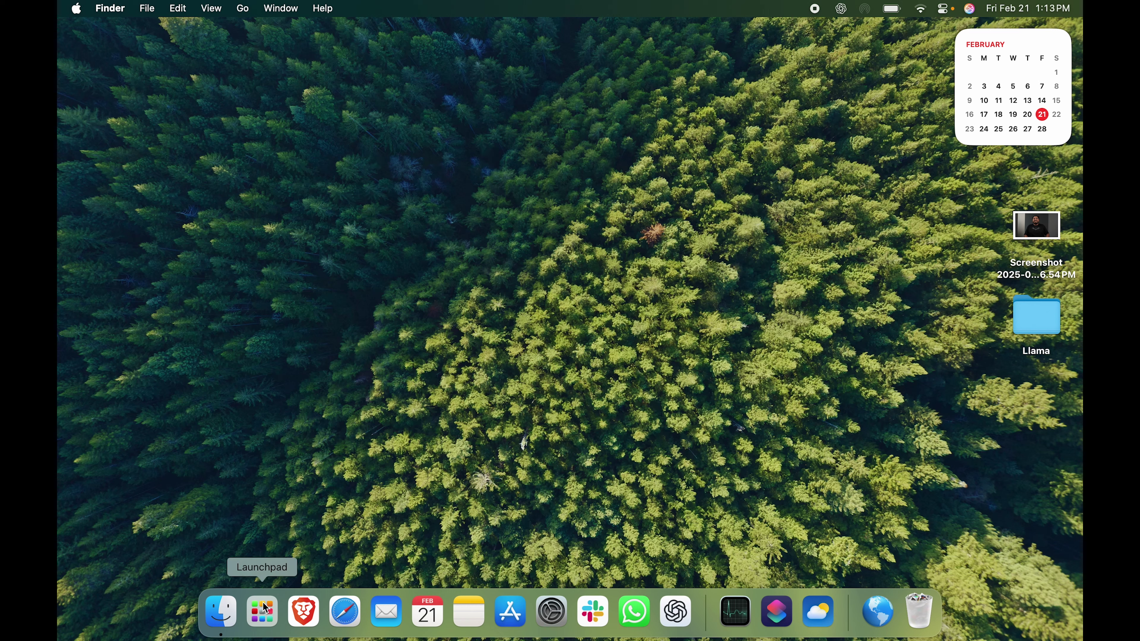
# Open a Finder window and go to the folder ~/library/caches
pyautogui.click(229, 618)
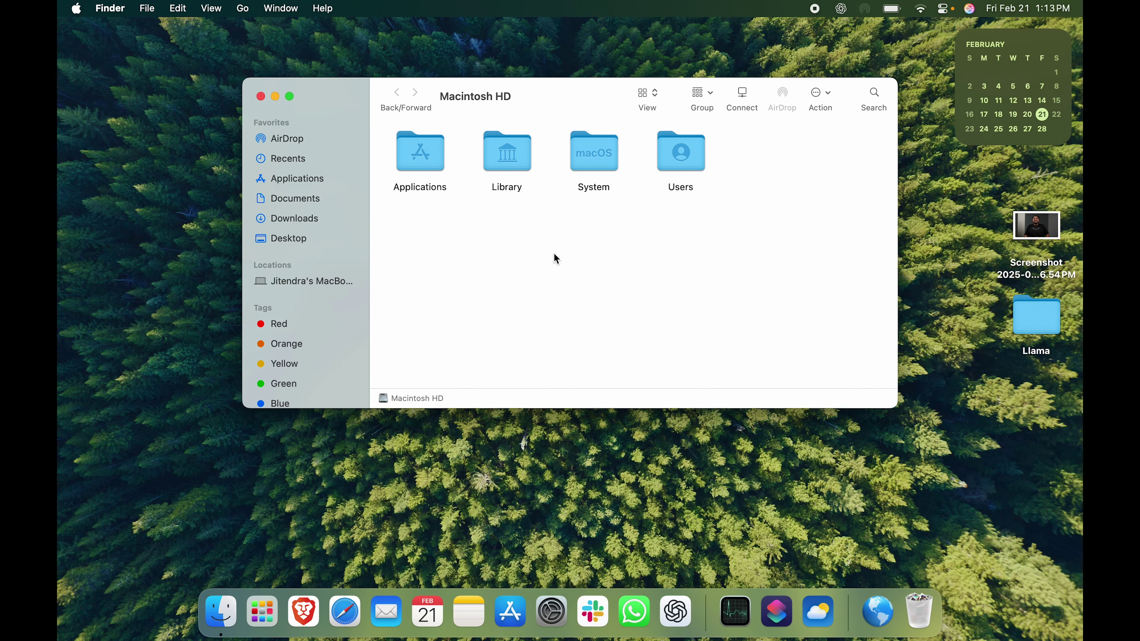
pyautogui.click(243, 7)
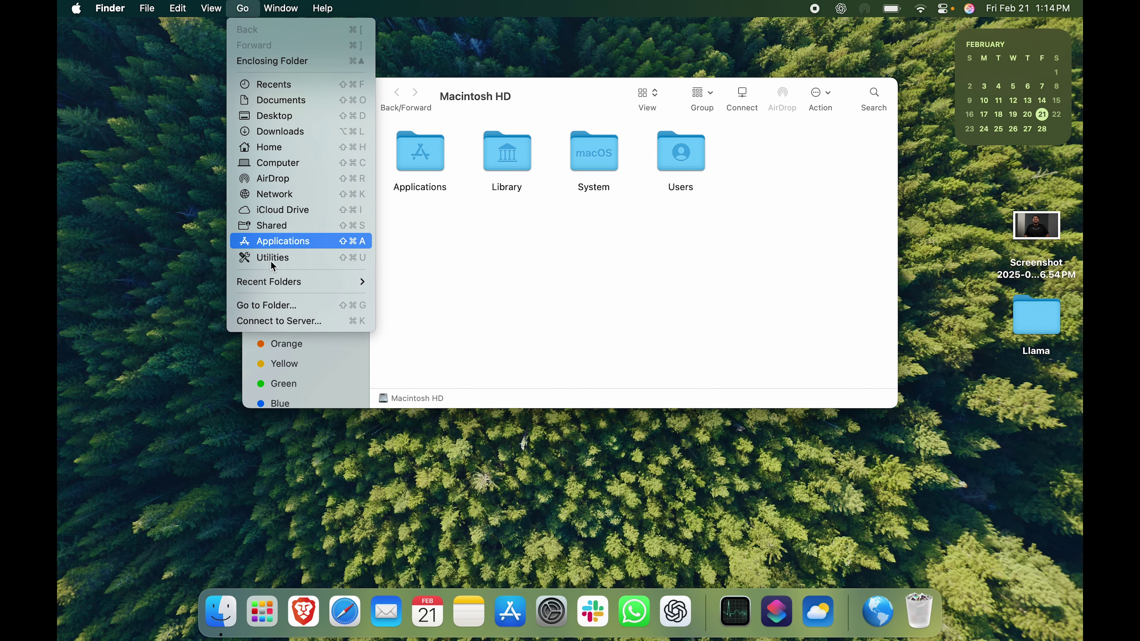
pyautogui.click(266, 305)
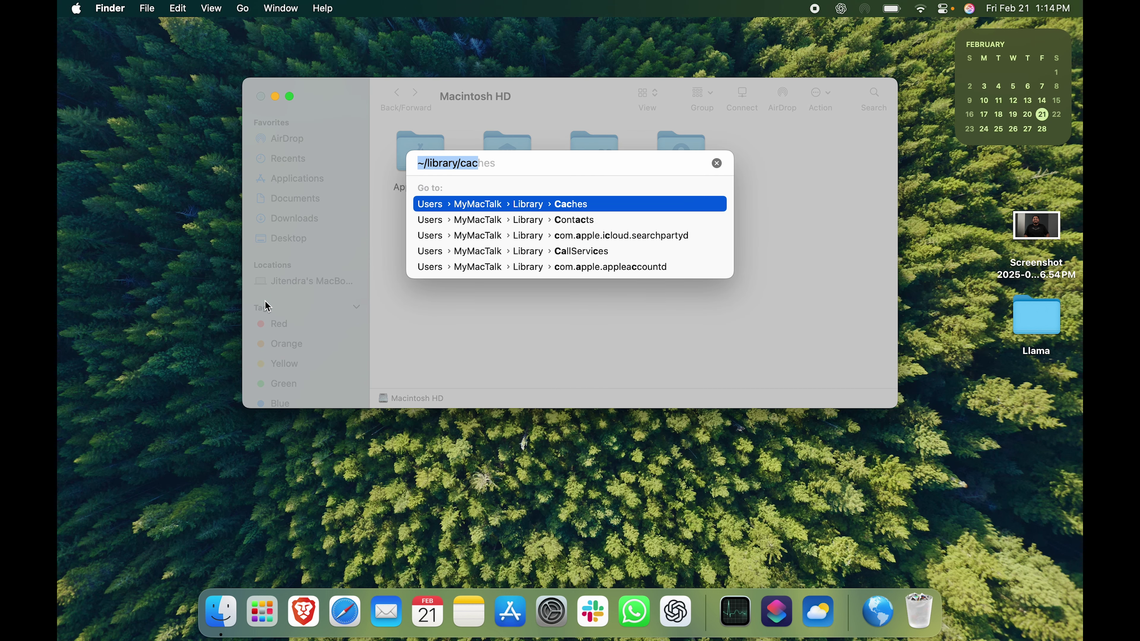
pyautogui.click(543, 168)
pyautogui.press('super+a')
pyautogui.press('BackSpace')
pyautogui.write('~/')
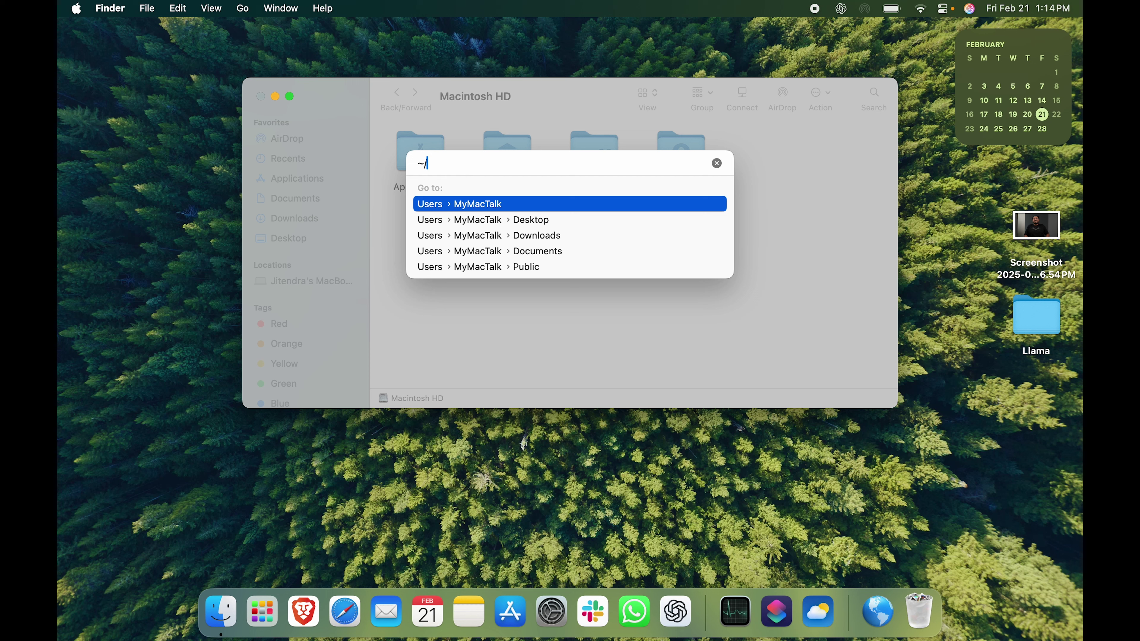
pyautogui.write('library/caches')
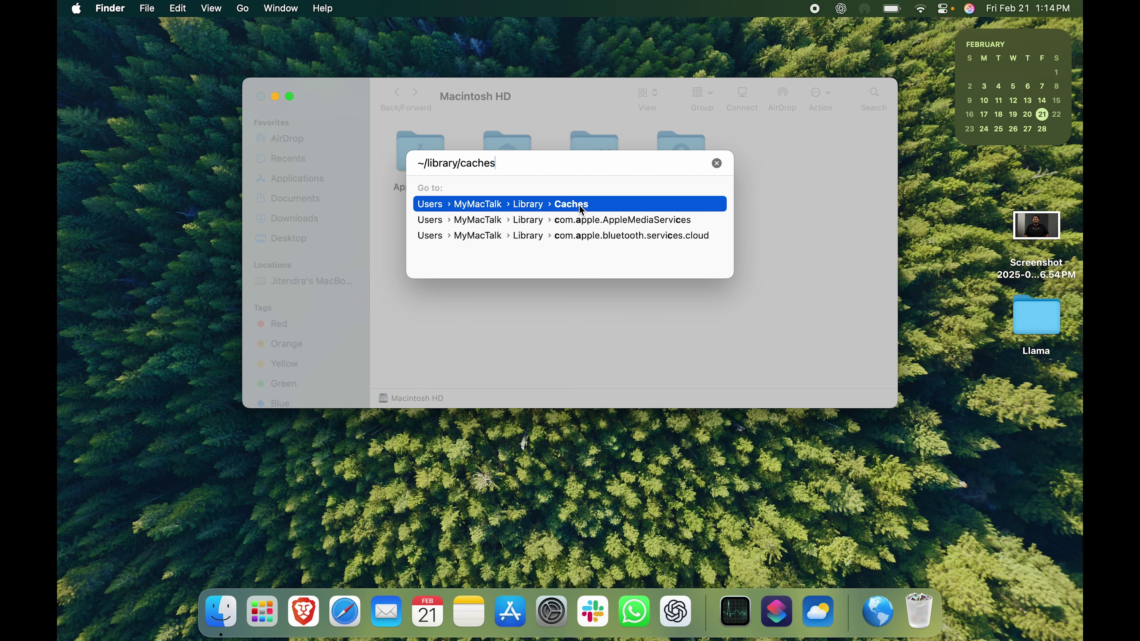
pyautogui.press('Tab')
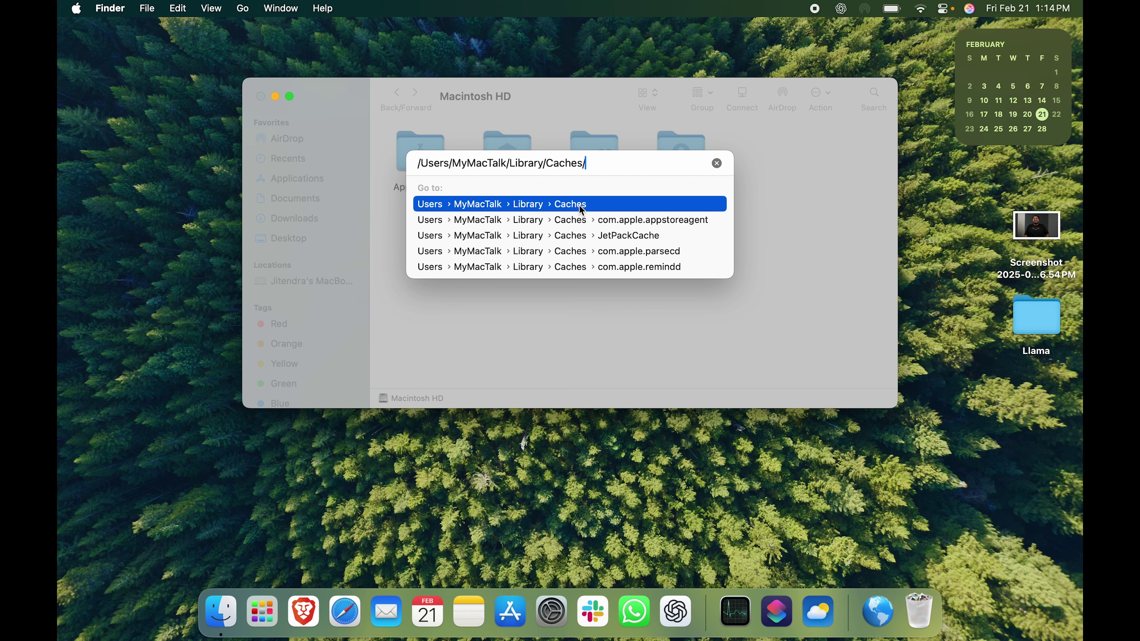
pyautogui.press('Return')
# Select all items in the Caches folder and delete them immediately, bypassing the Trash
pyautogui.scroll(-10, 629, 300)
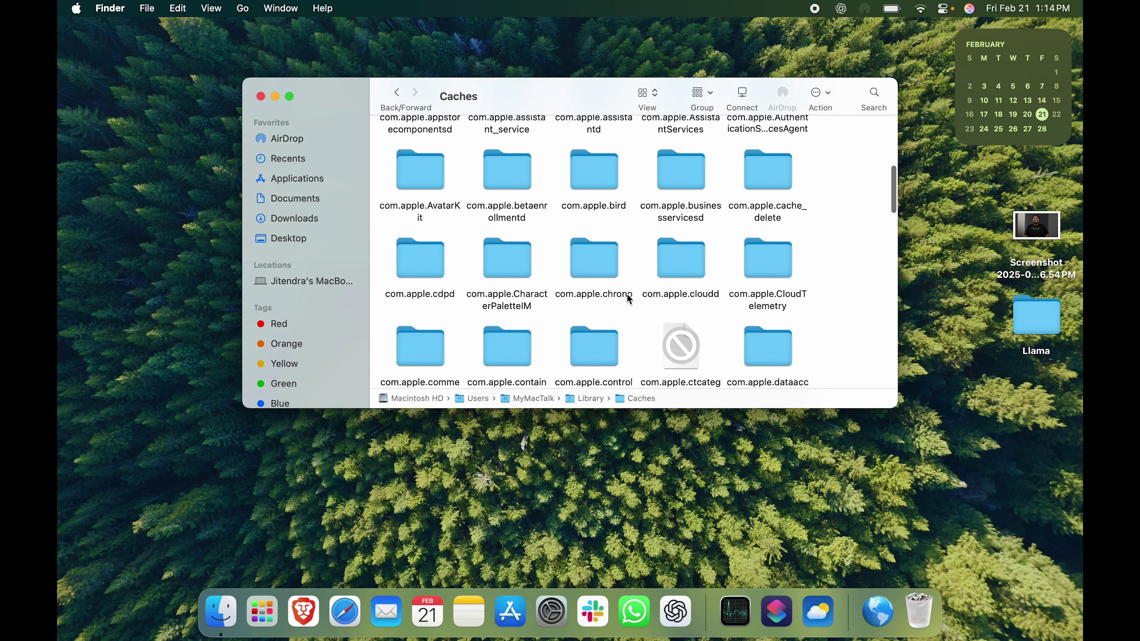
pyautogui.scroll(10, 629, 300)
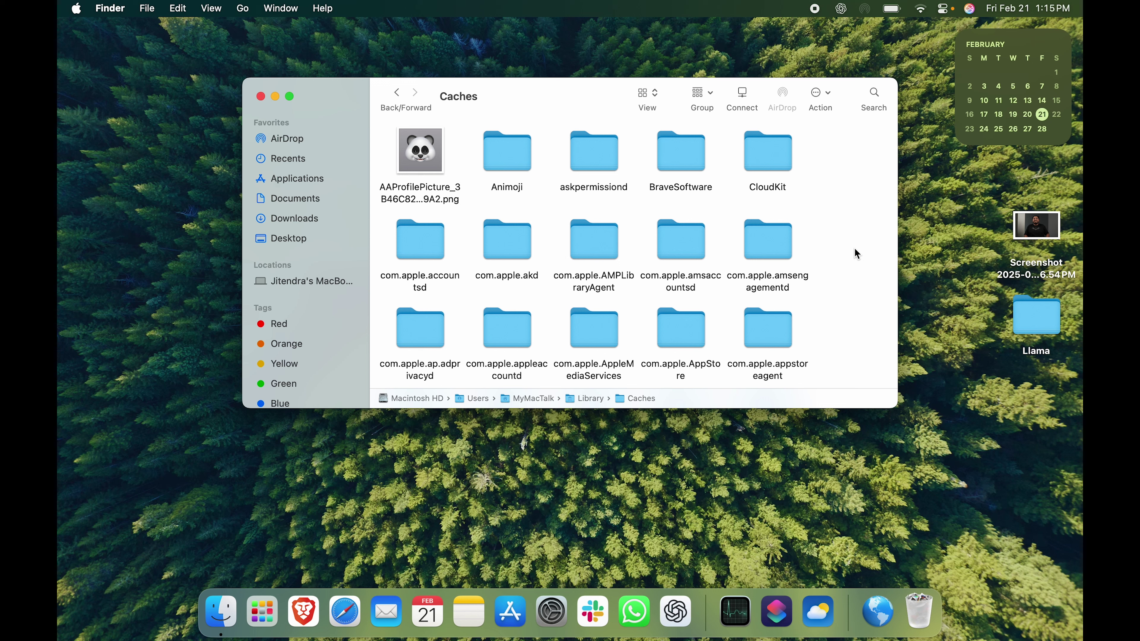
pyautogui.press('super+a')
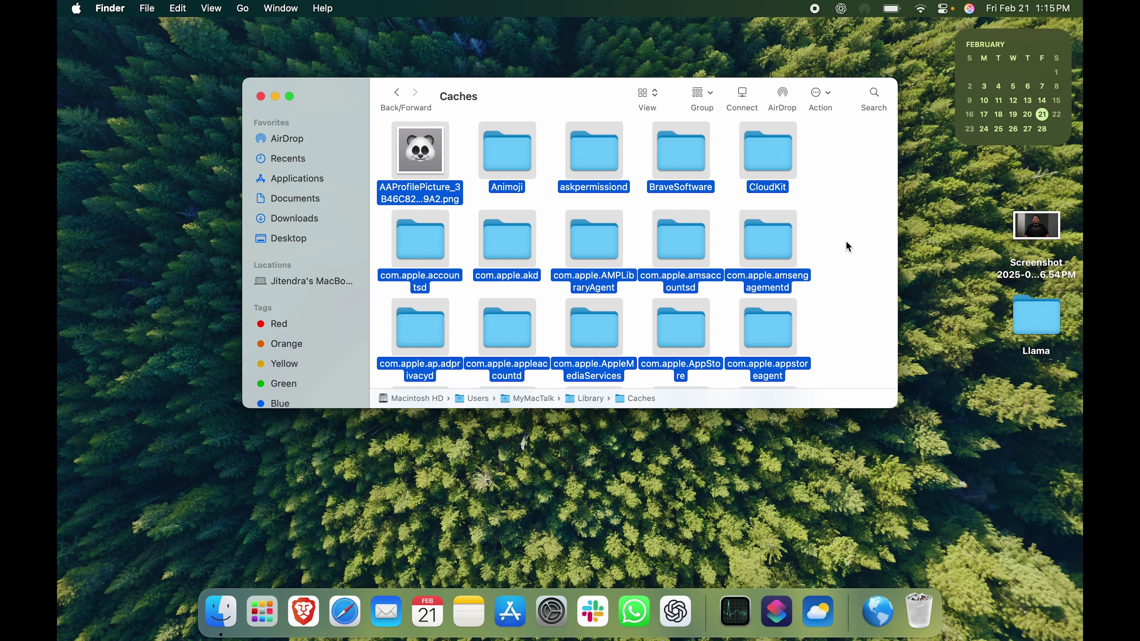
pyautogui.press('alt+super+BackSpace')
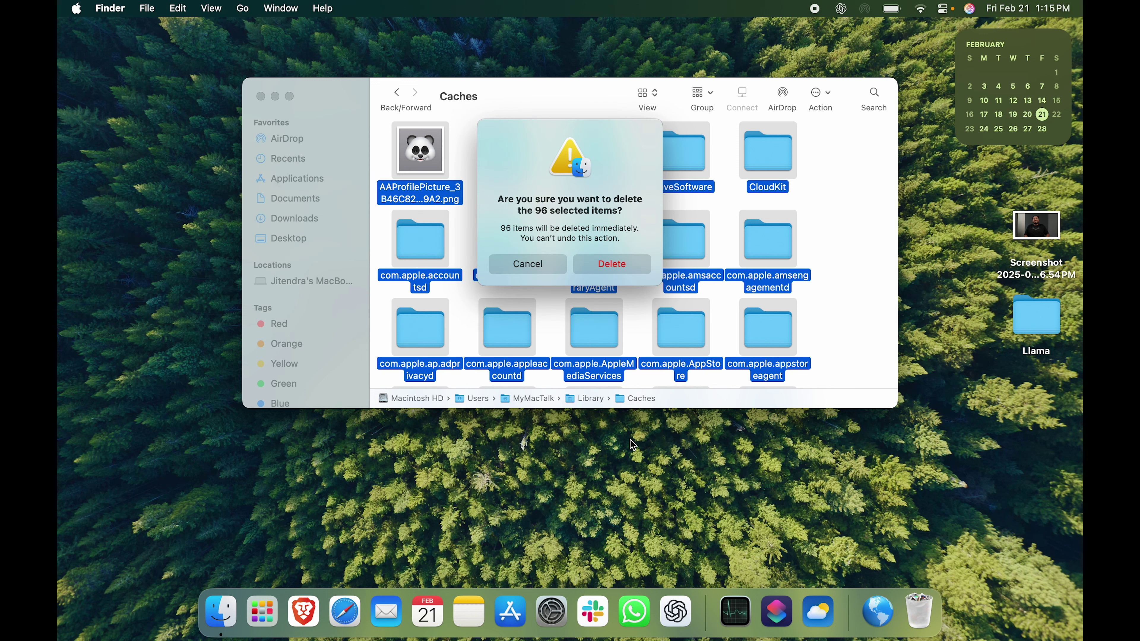
pyautogui.click(611, 265)
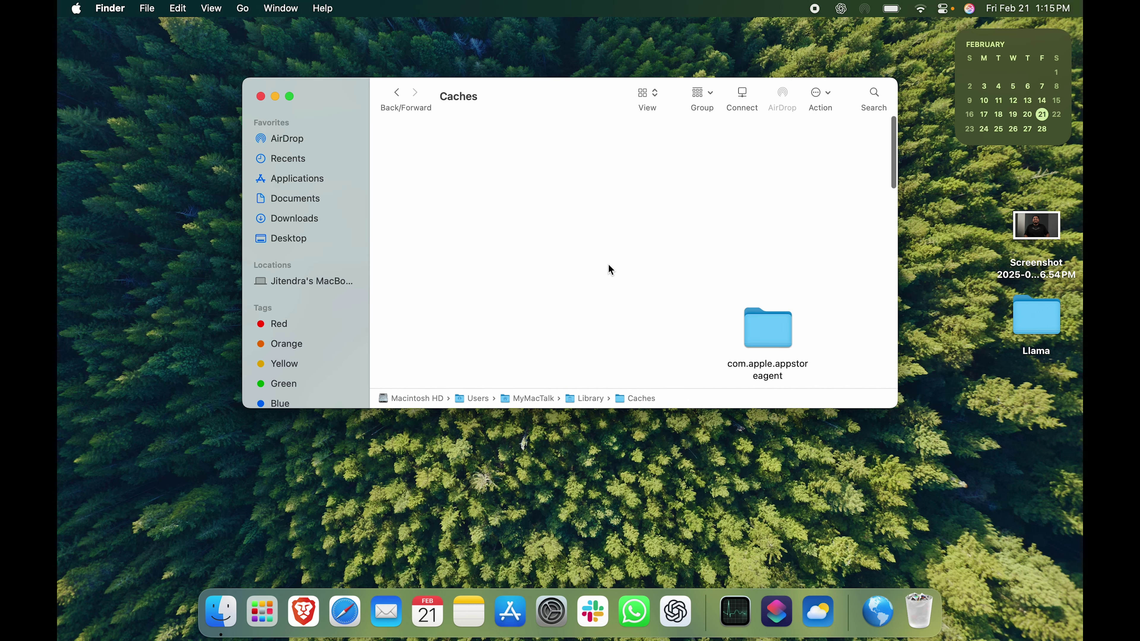
# Close the Caches window and open the Login Items & Extensions page in the General section of System Settings
pyautogui.click(261, 96)
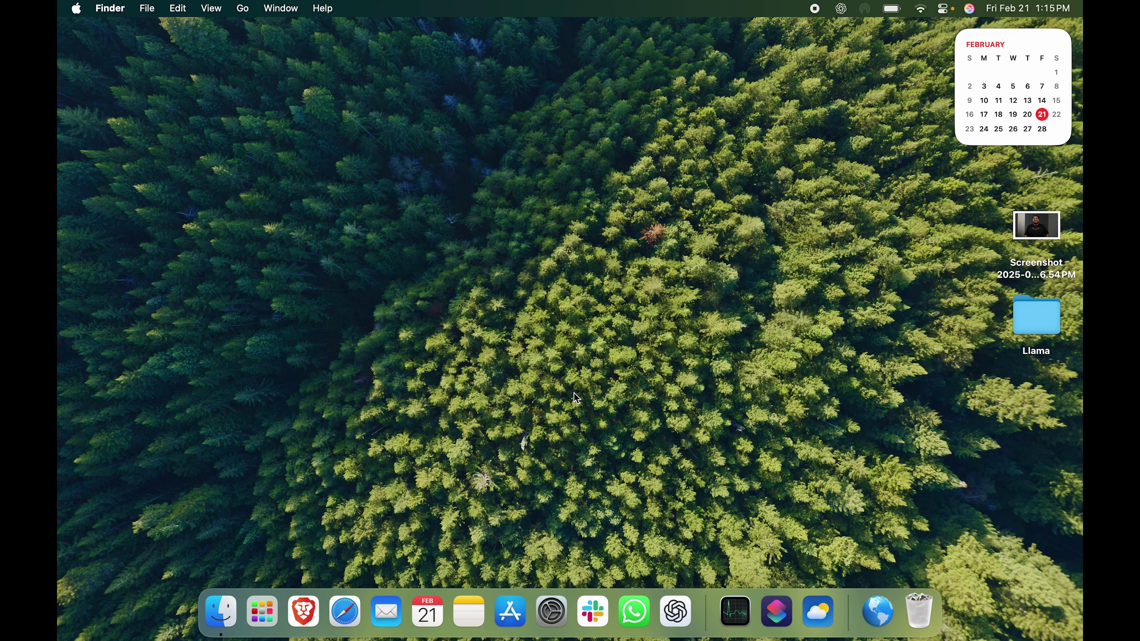
pyautogui.click(546, 616)
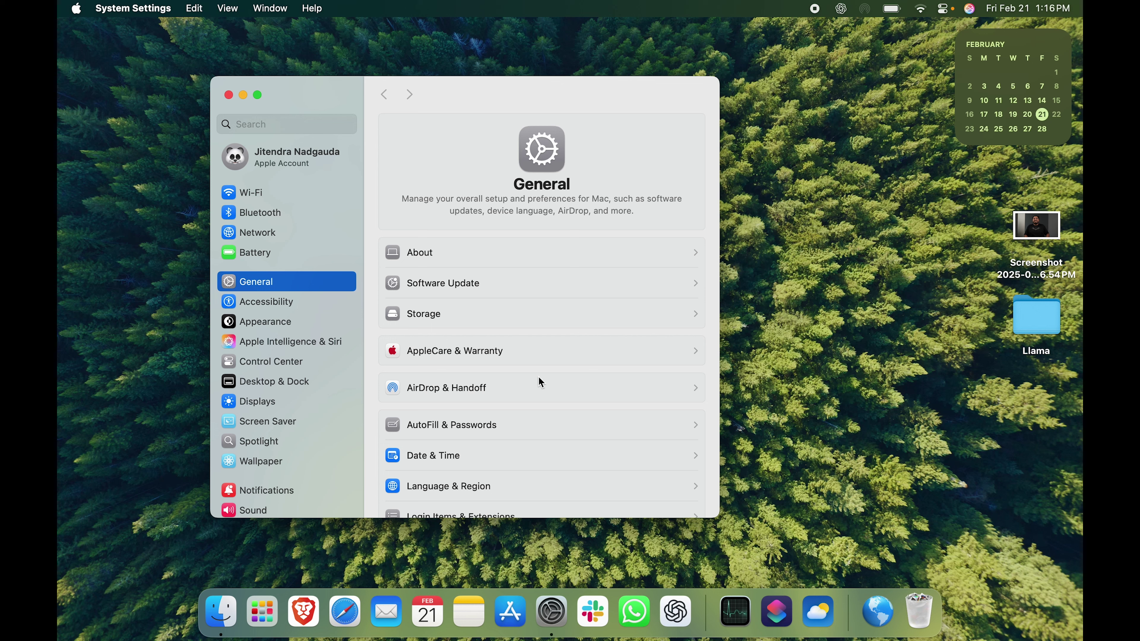
pyautogui.scroll(-3, 561, 446)
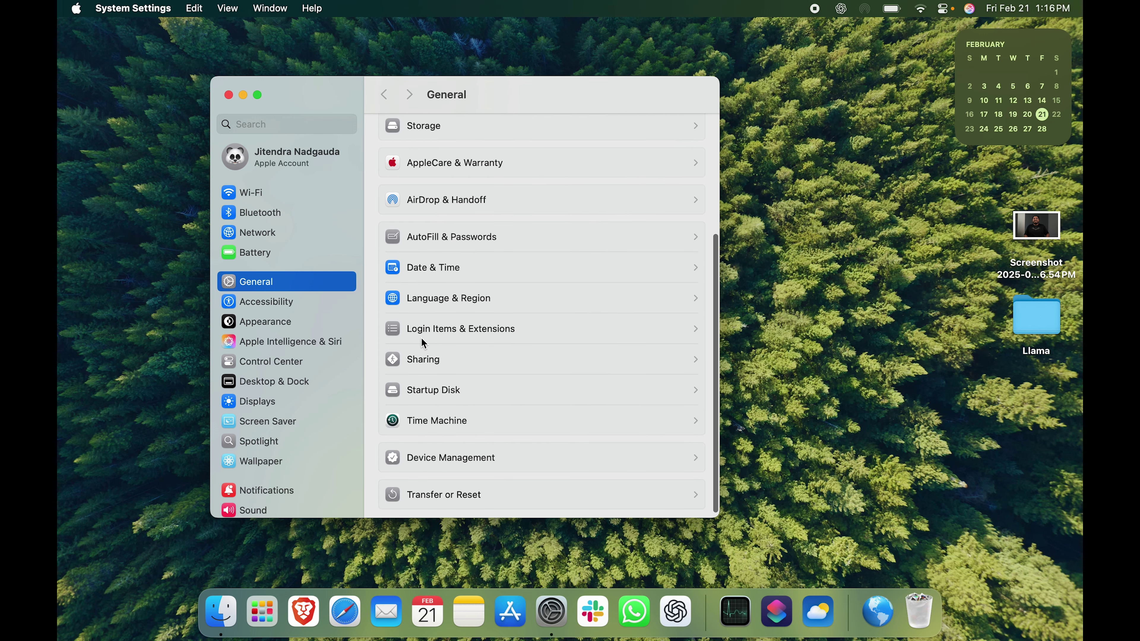
pyautogui.click(629, 329)
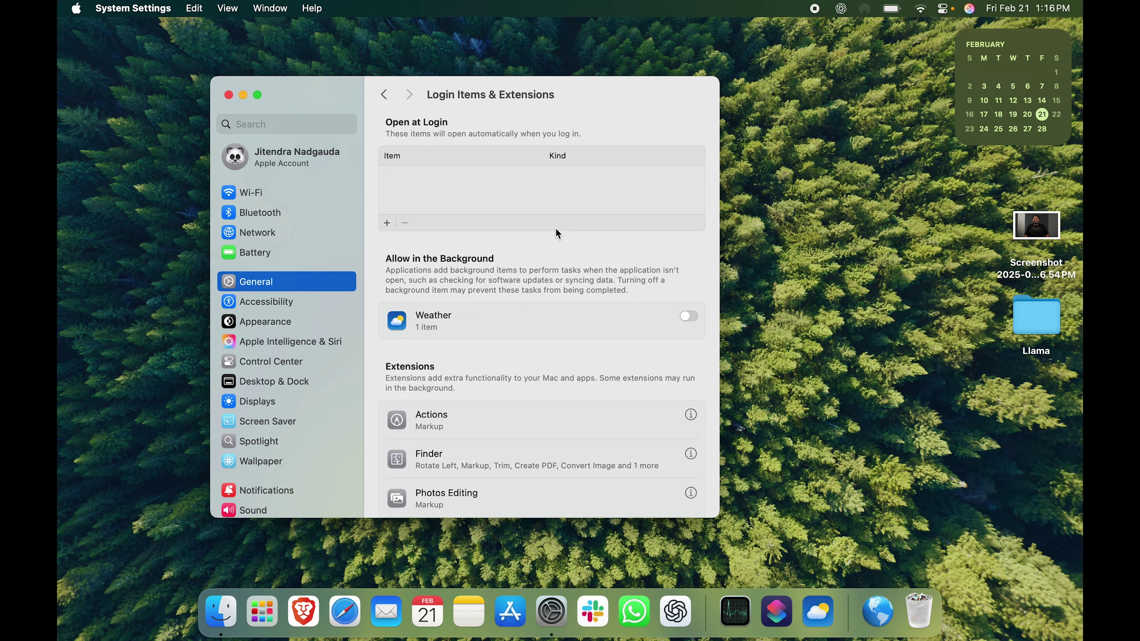
pyautogui.scroll(-3, 599, 248)
pyautogui.scroll(3, 601, 250)
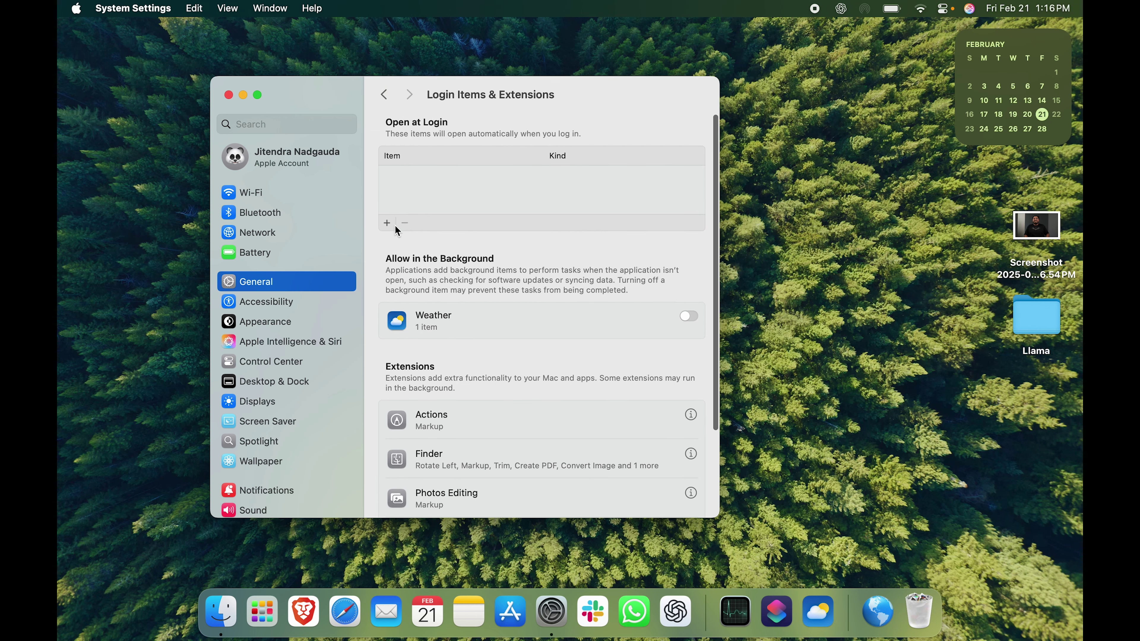
# Add the Calendar application to the Open at Login list
pyautogui.click(386, 224)
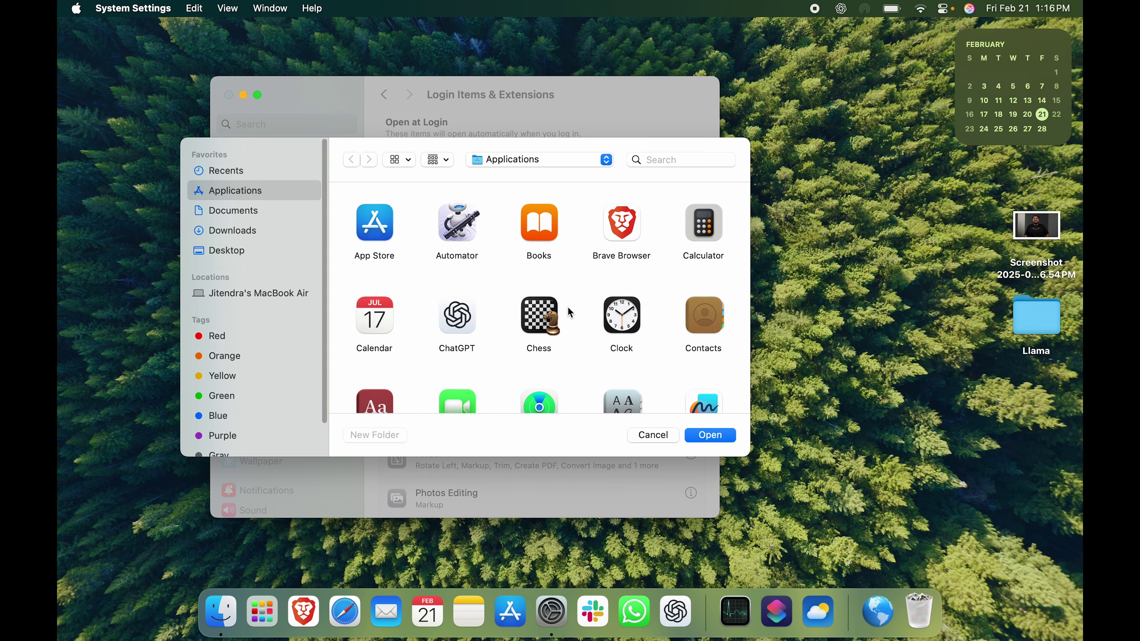
pyautogui.scroll(-2, 570, 312)
pyautogui.scroll(-2, 568, 307)
pyautogui.scroll(4, 567, 307)
pyautogui.click(375, 302)
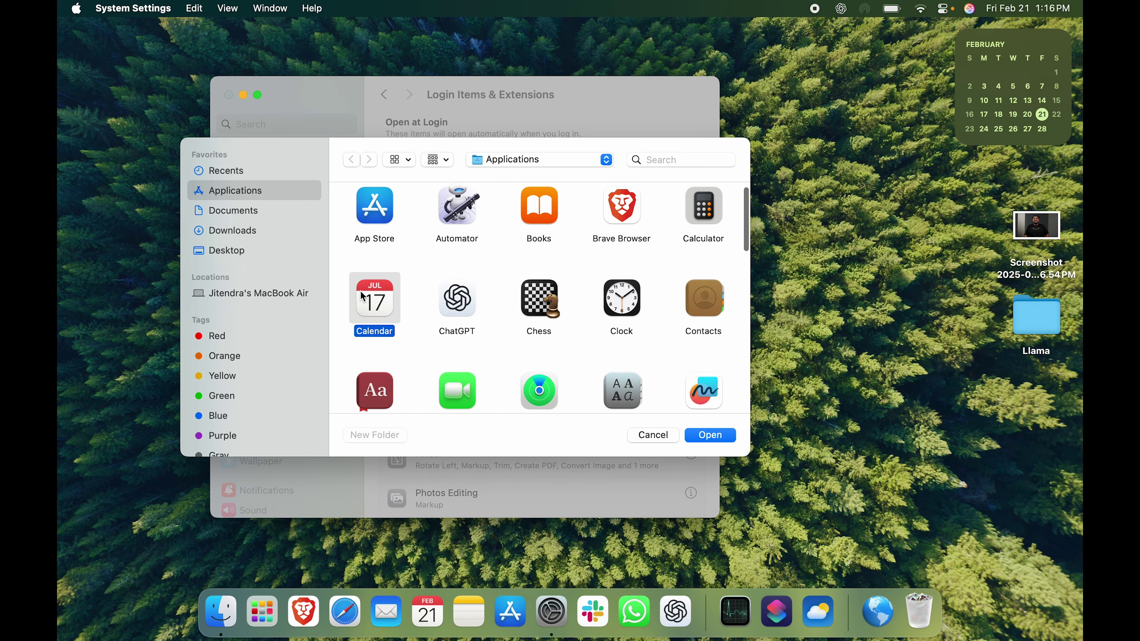
pyautogui.click(710, 436)
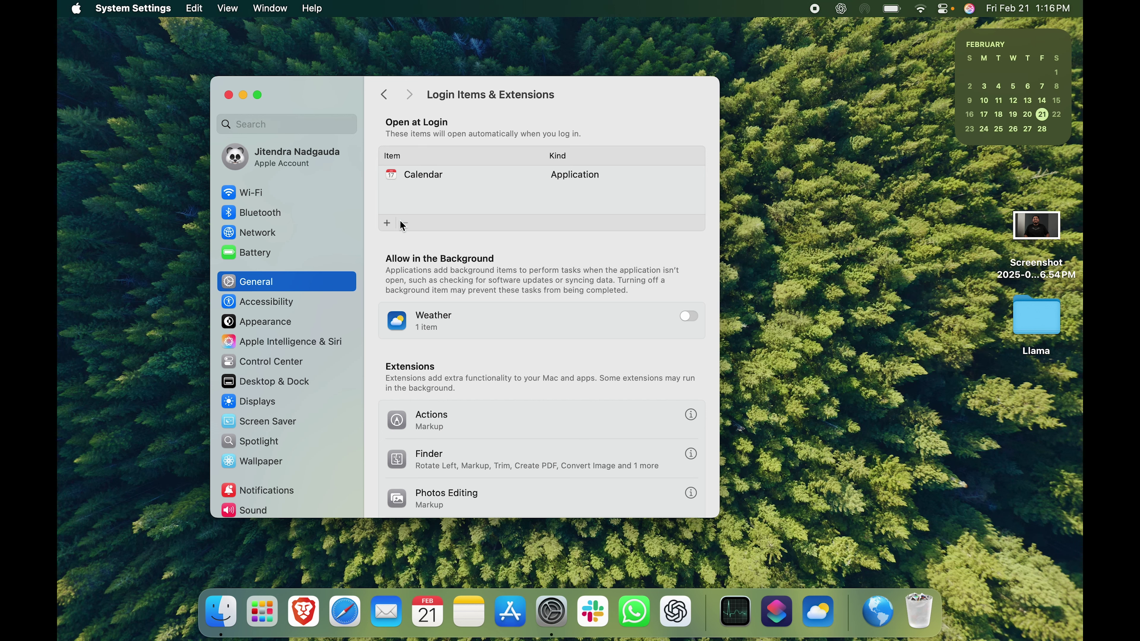
# Add the Mail application to the Open at Login list
pyautogui.click(387, 224)
pyautogui.scroll(-5, 511, 326)
pyautogui.click(455, 259)
pyautogui.click(708, 435)
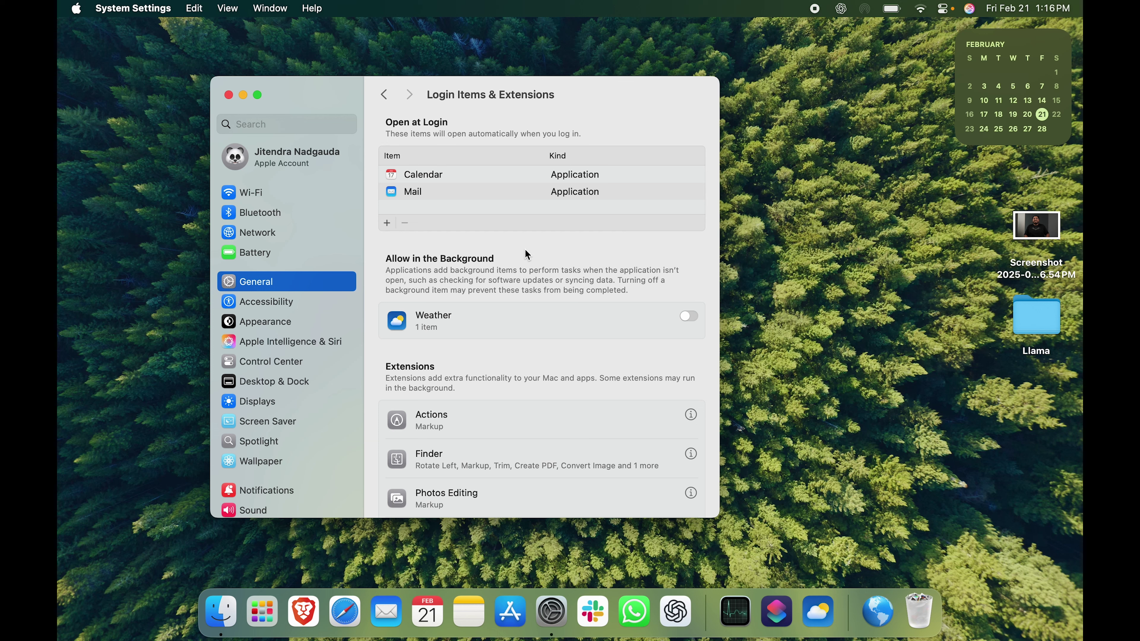
# Remove Calendar from the Open at Login list
pyautogui.click(441, 176)
pyautogui.click(405, 223)
pyautogui.click(406, 222)
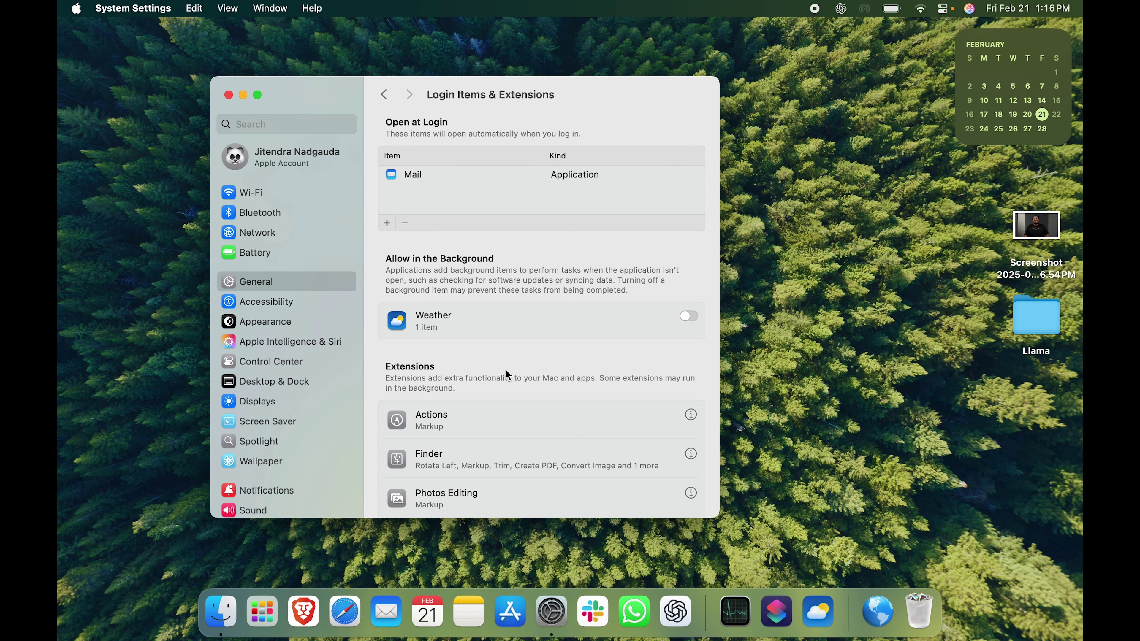
# Close the System Settings window and open Activity Monitor from the Other folder in Launchpad
pyautogui.scroll(-1, 489, 359)
pyautogui.scroll(-2, 526, 265)
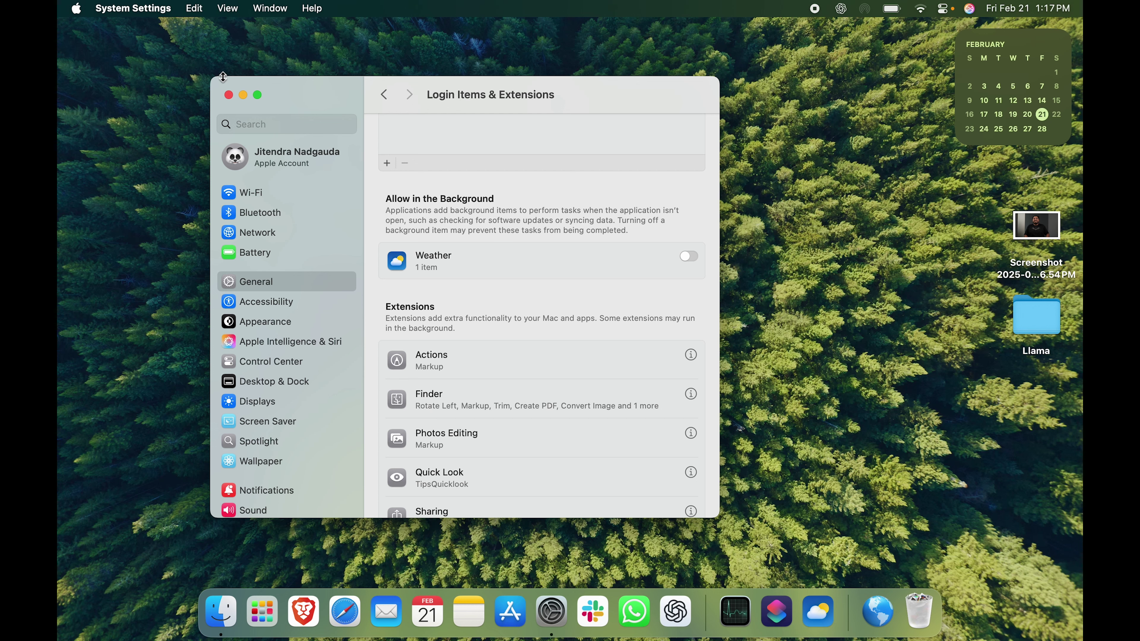
pyautogui.click(229, 95)
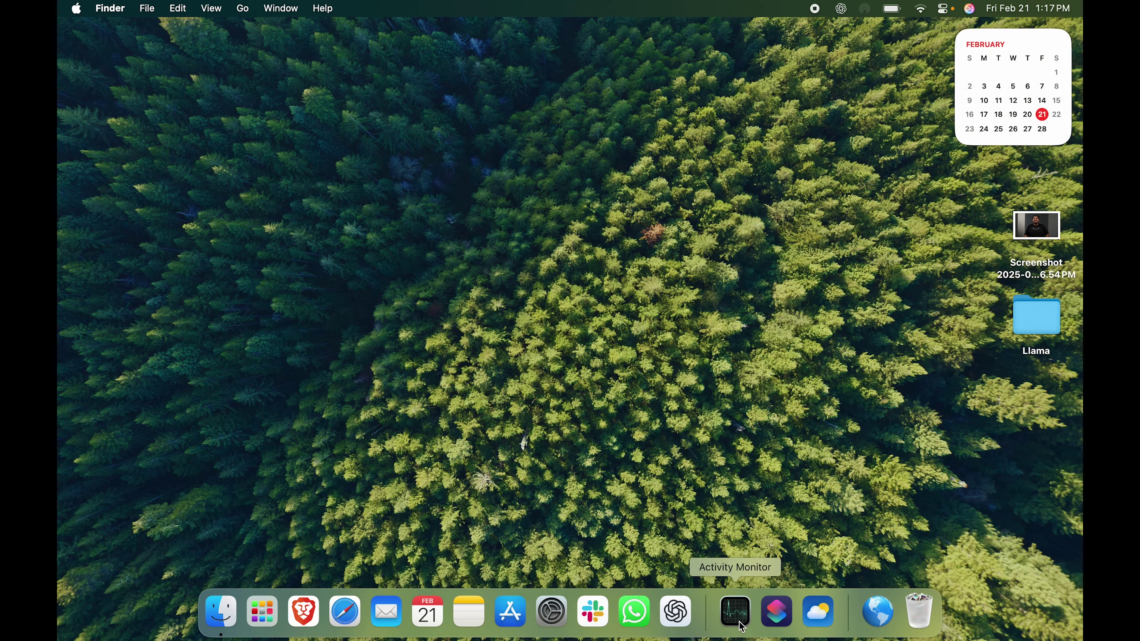
pyautogui.click(248, 622)
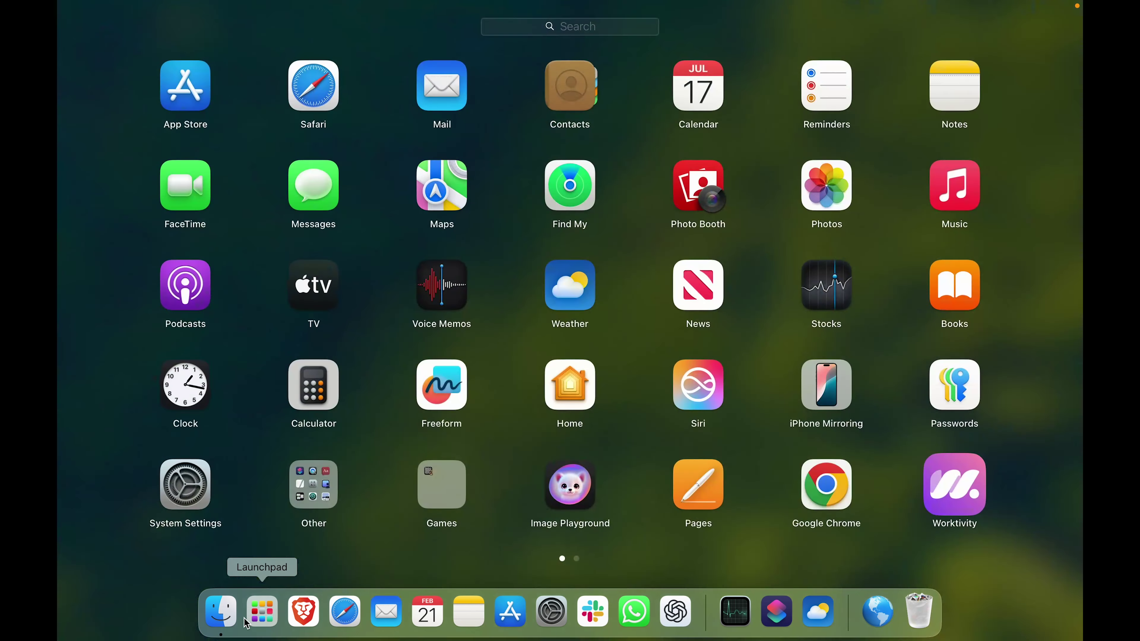
pyautogui.click(306, 503)
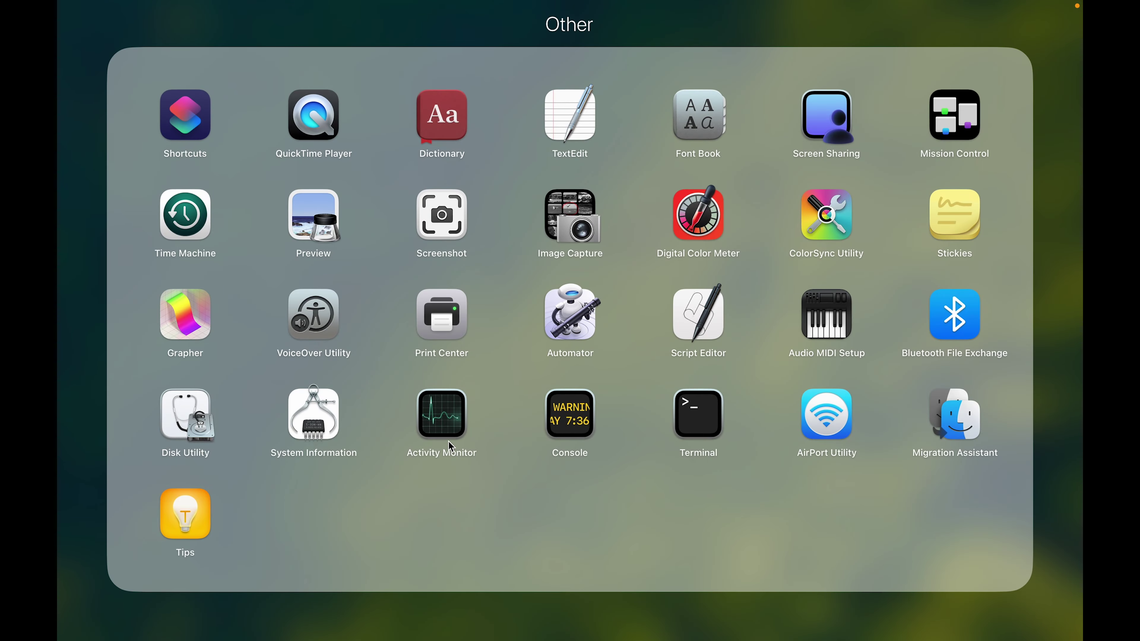
pyautogui.click(449, 429)
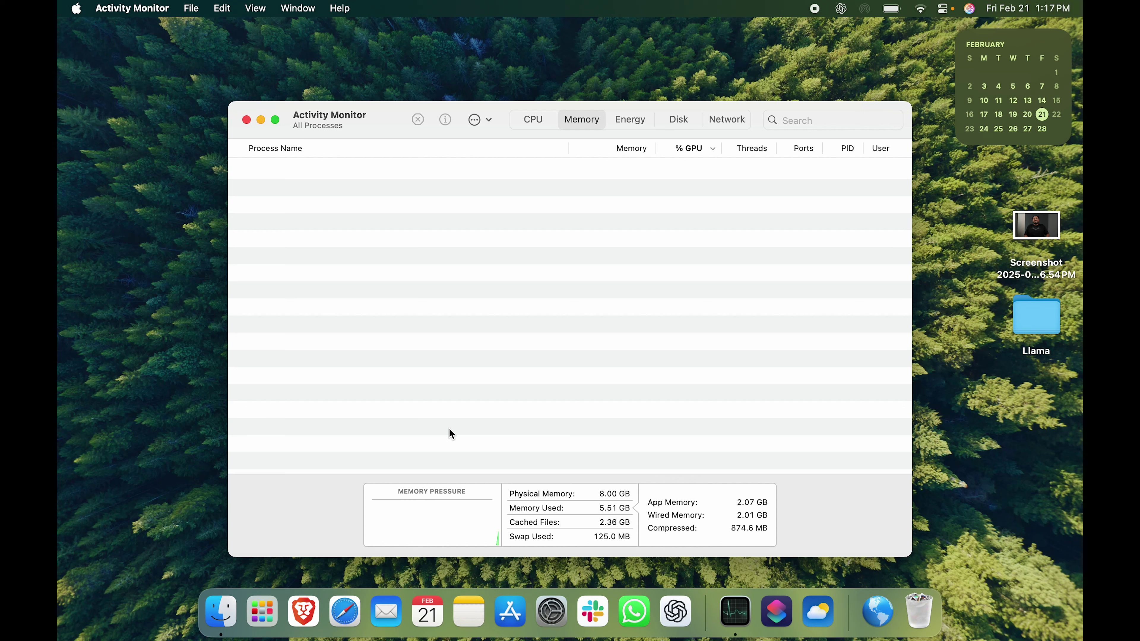
# Examine the running processes by CPU usage, sorted by % CPU, and by memory usage
pyautogui.click(587, 122)
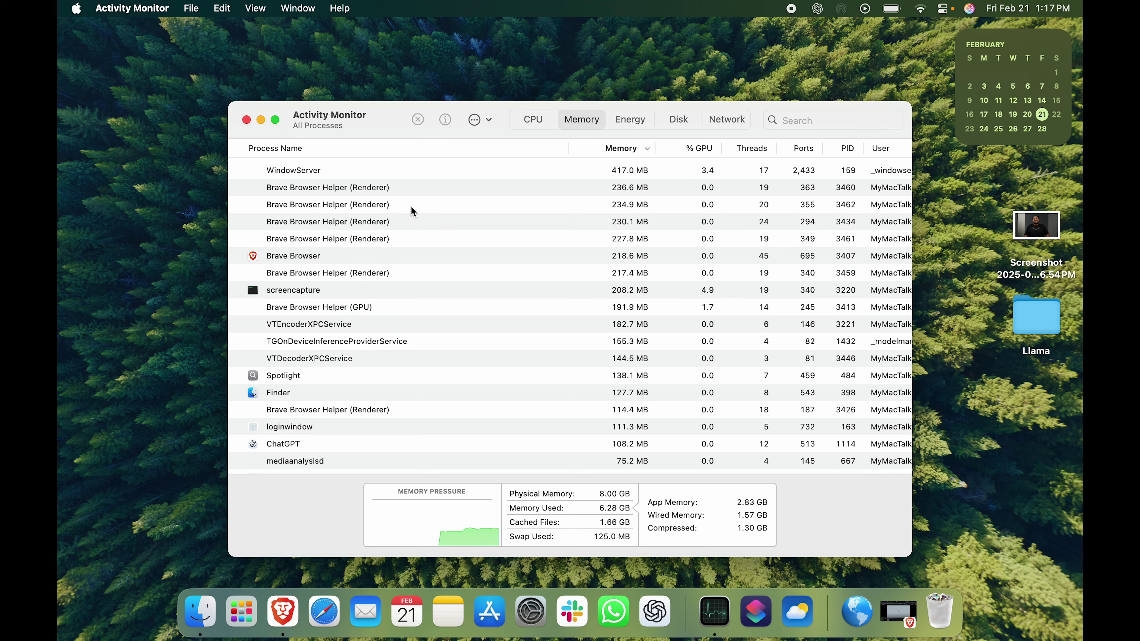
pyautogui.click(550, 126)
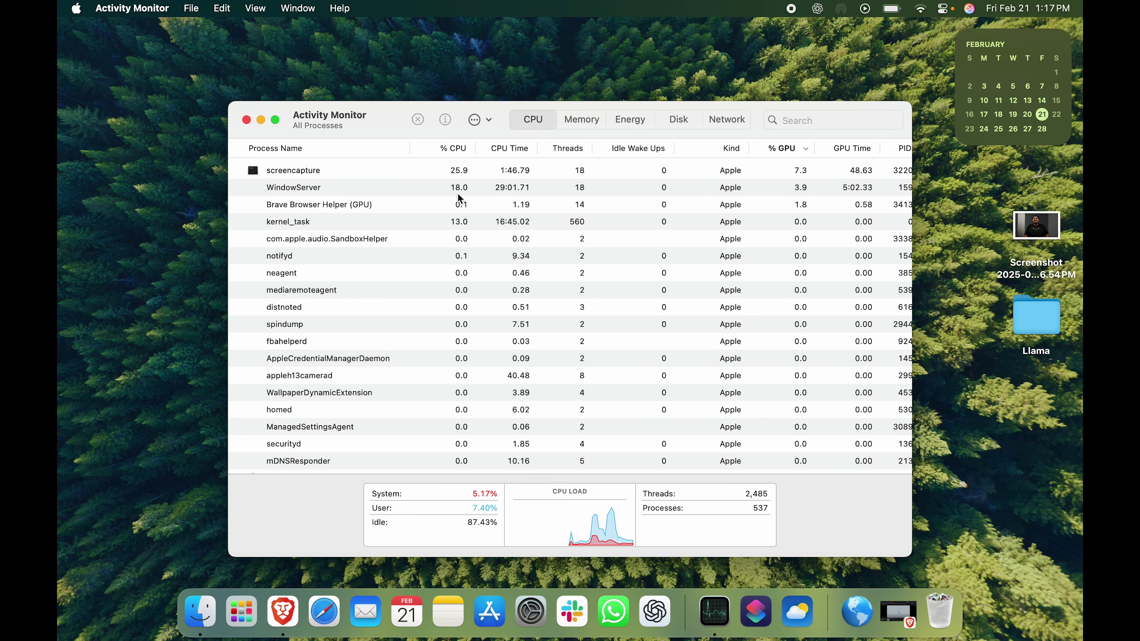
pyautogui.click(458, 159)
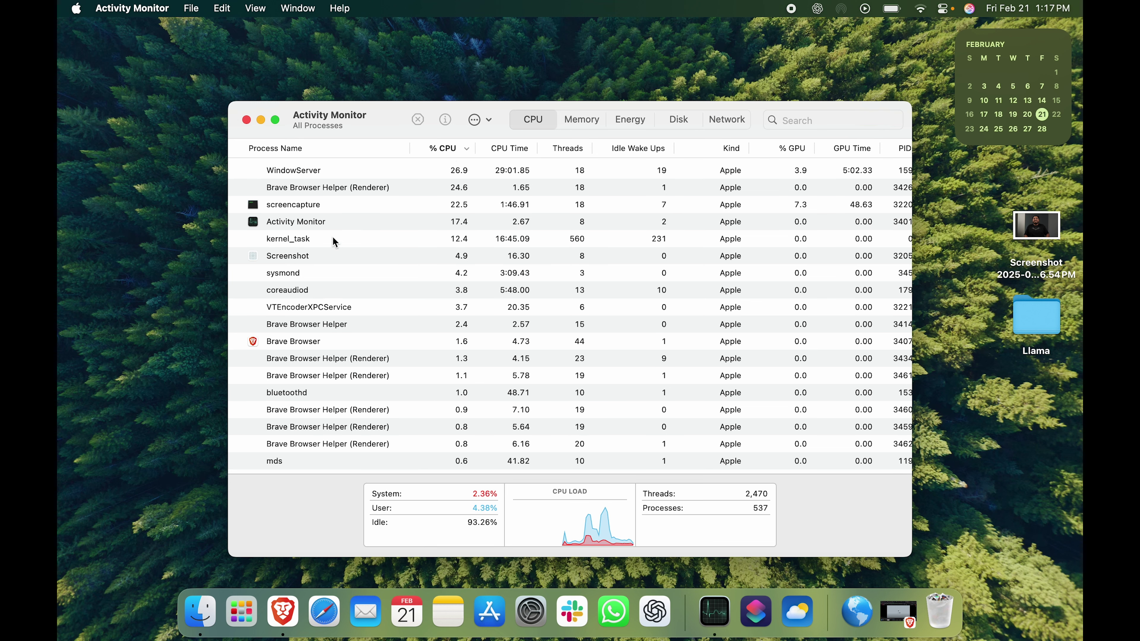
pyautogui.click(299, 345)
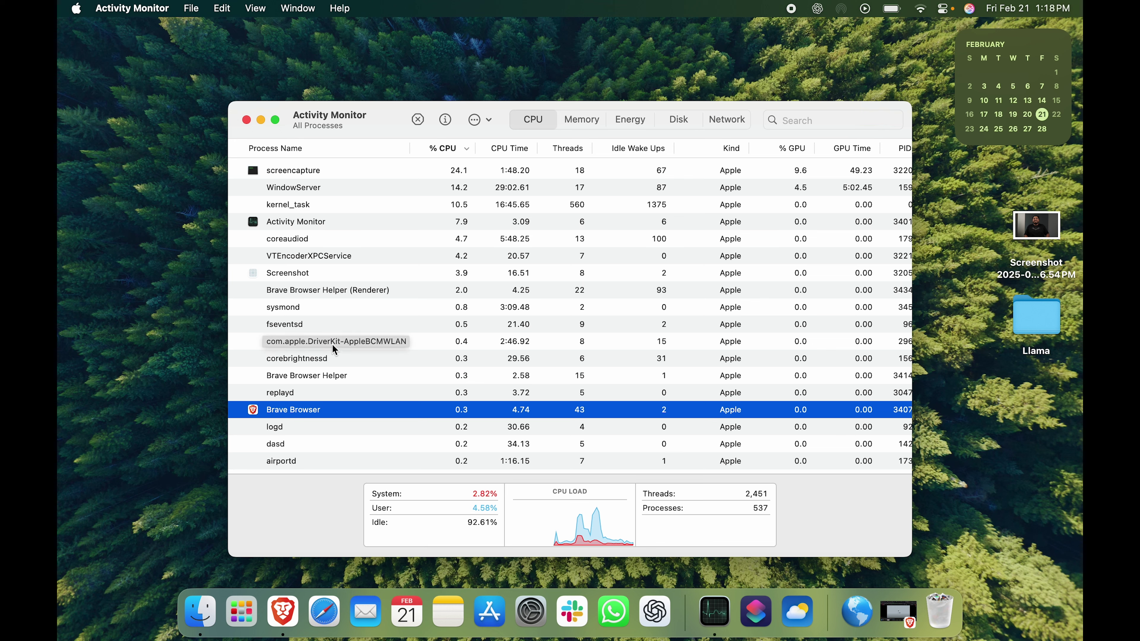
pyautogui.click(592, 120)
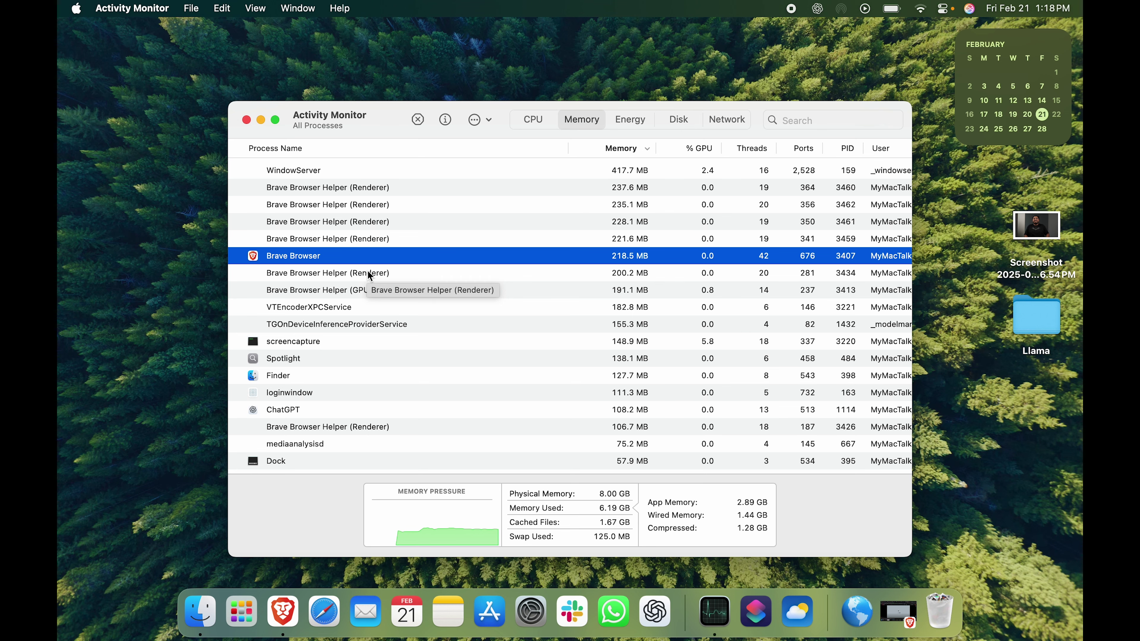
pyautogui.scroll(-3, 369, 275)
pyautogui.scroll(3, 368, 269)
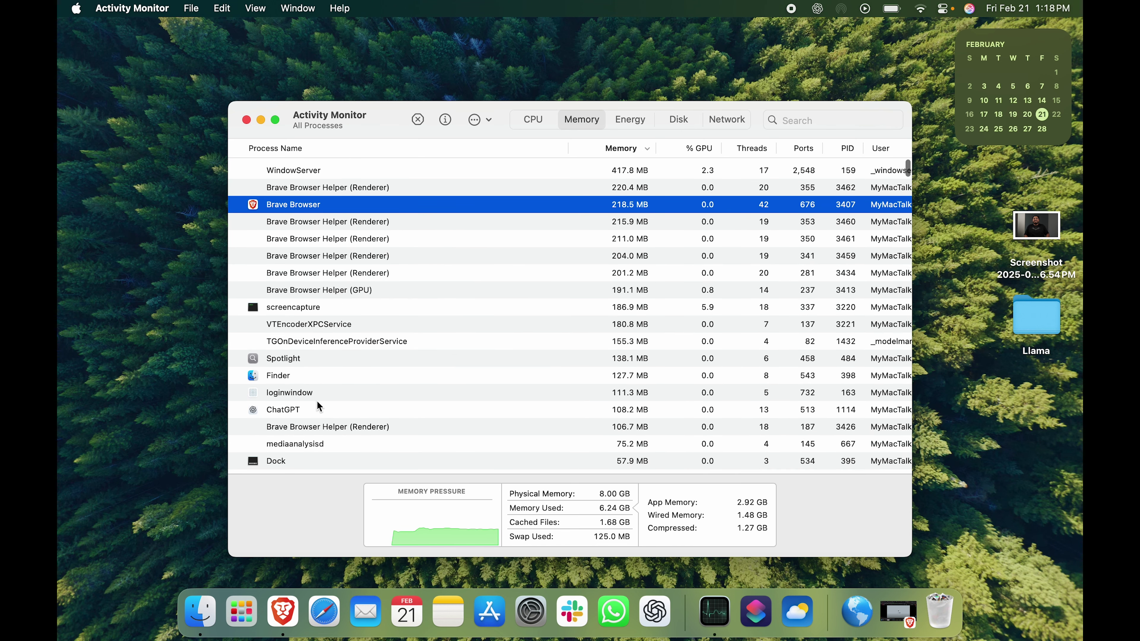
# Quit the ChatGPT process in Activity Monitor and close the Activity Monitor window
pyautogui.click(337, 409)
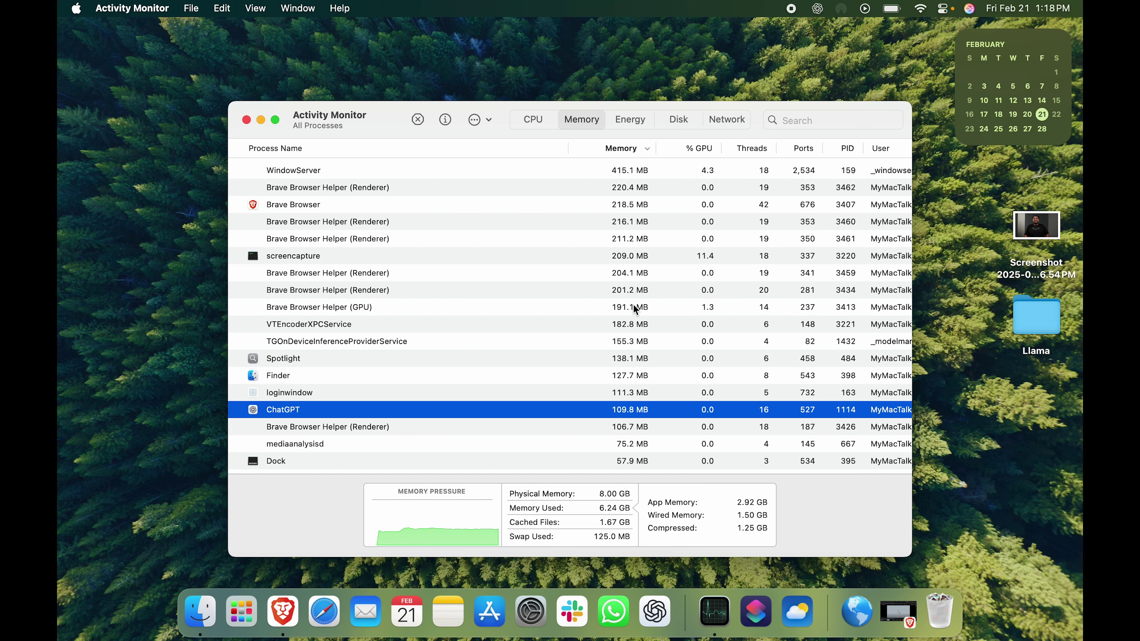
pyautogui.click(418, 120)
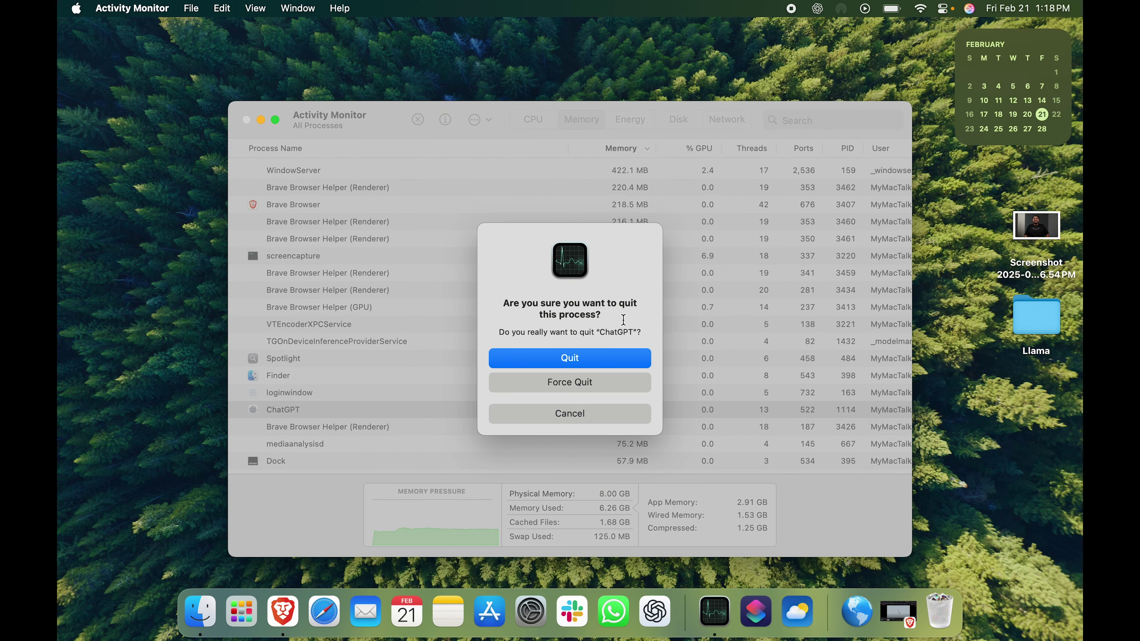
pyautogui.click(617, 358)
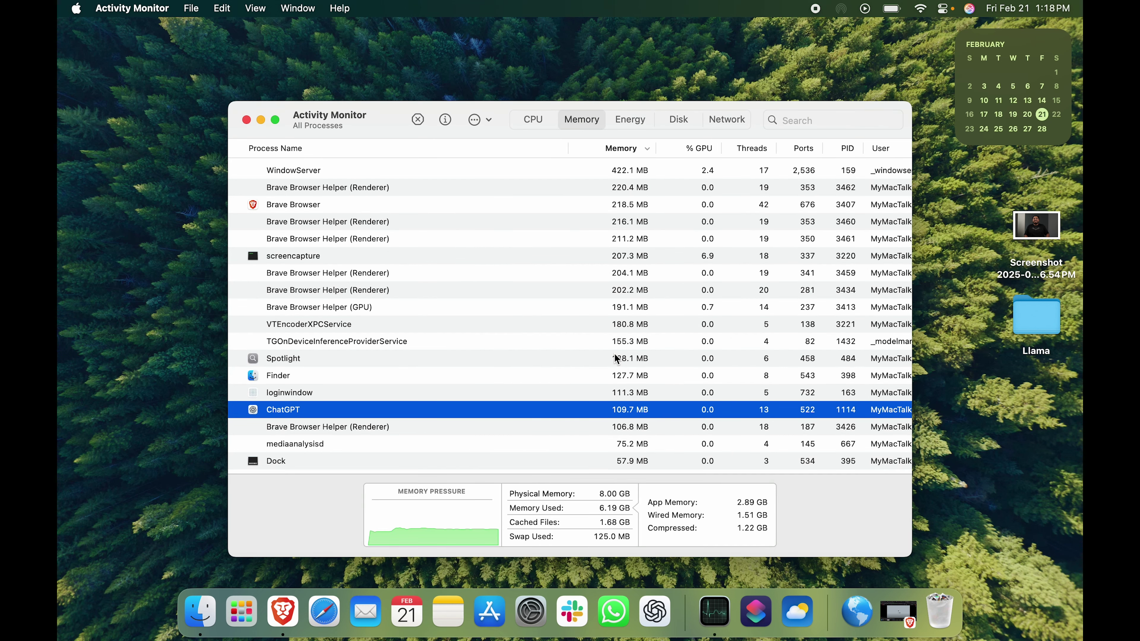
pyautogui.click(246, 120)
# Quit the Brave browser and Activity Monitor completely so neither keeps running in the background
pyautogui.click(523, 343)
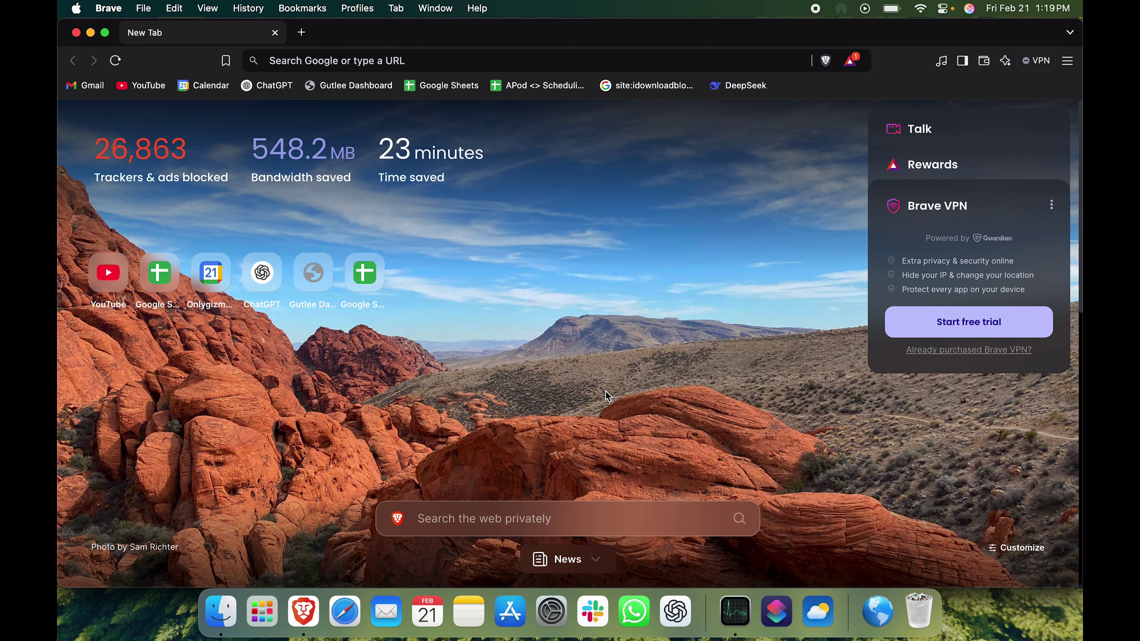
pyautogui.press('super+q')
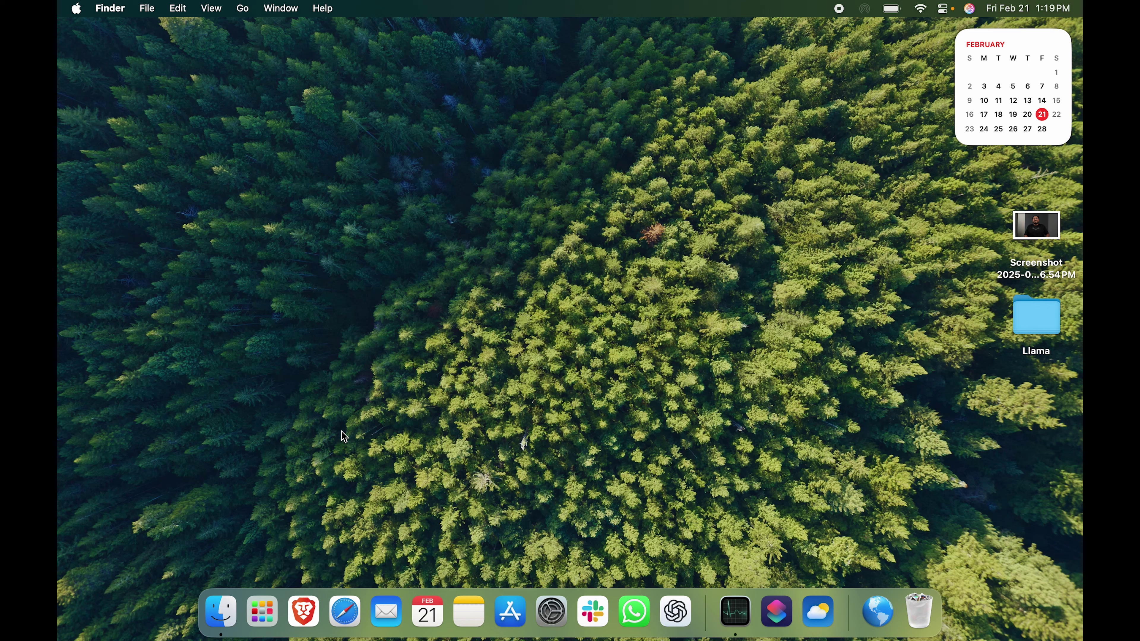
pyautogui.rightClick(304, 612)
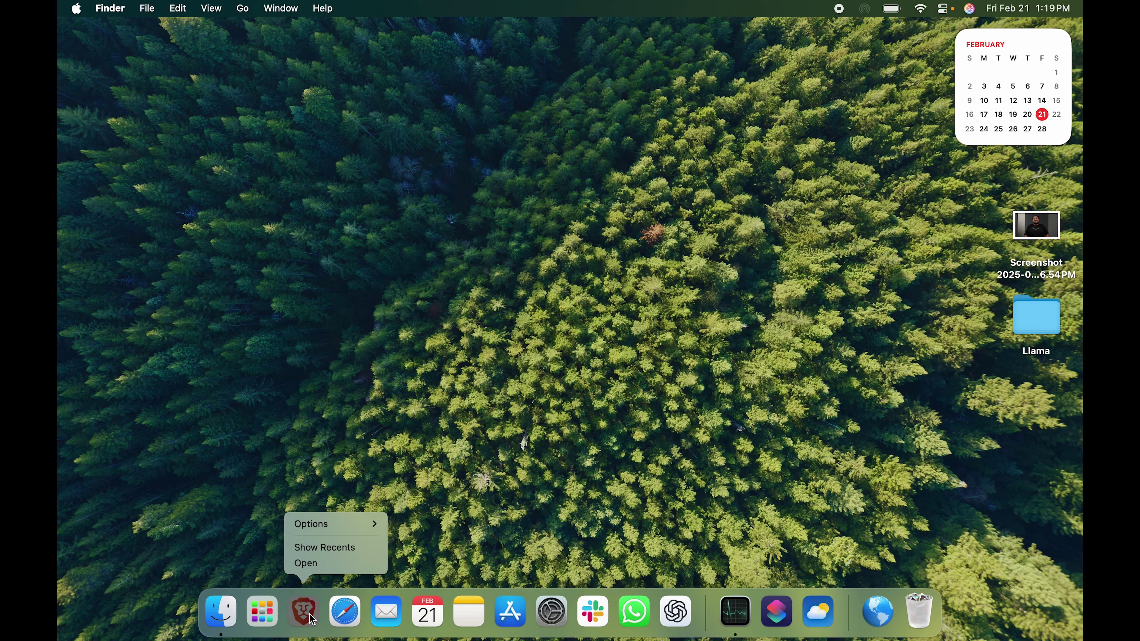
pyautogui.click(505, 429)
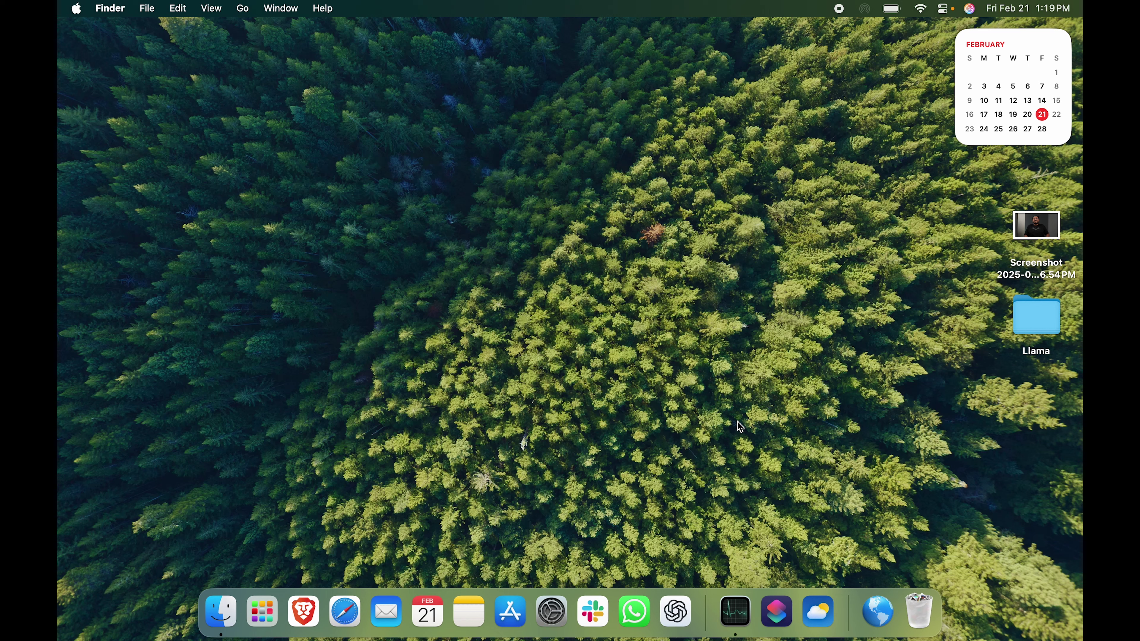
pyautogui.rightClick(741, 612)
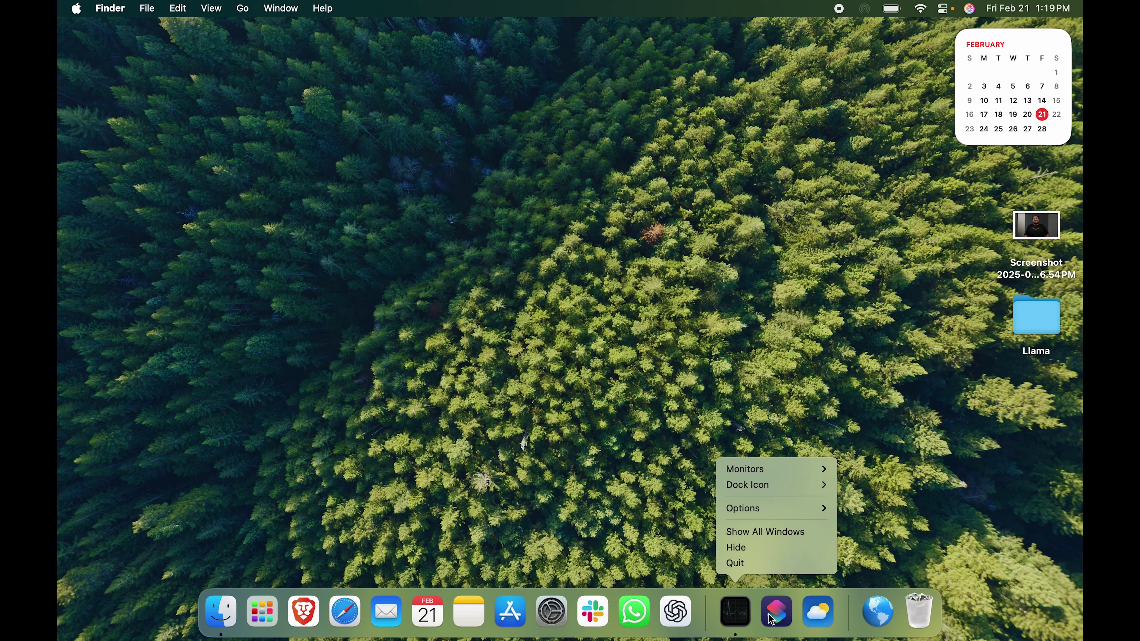
pyautogui.click(781, 565)
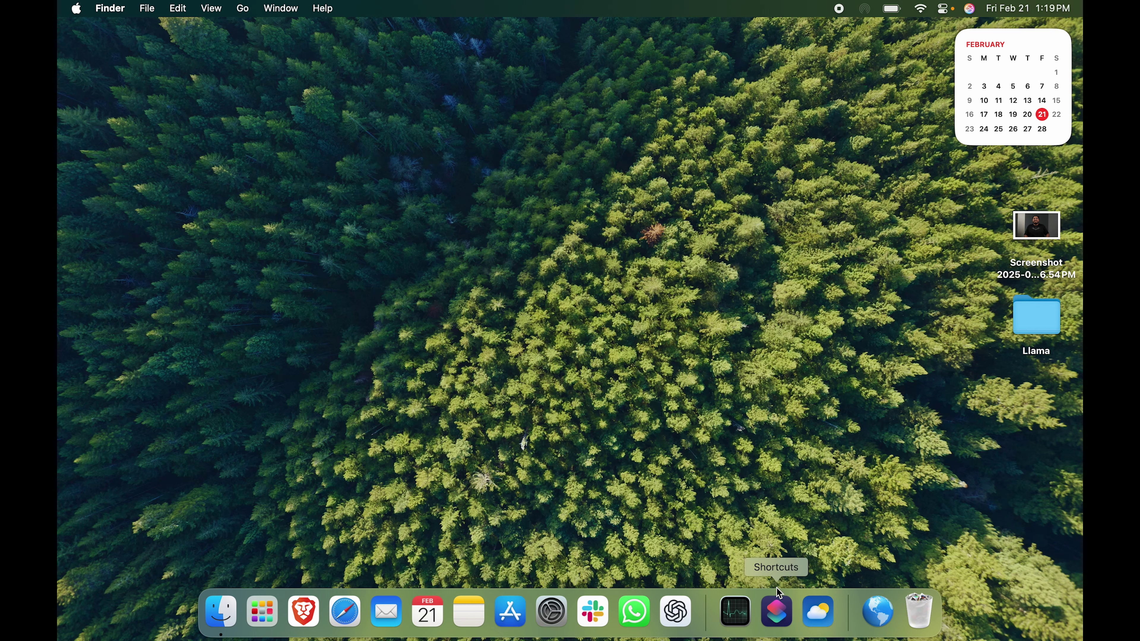
# Remove Activity Monitor, Shortcuts and Weather from the Dock
pyautogui.rightClick(741, 614)
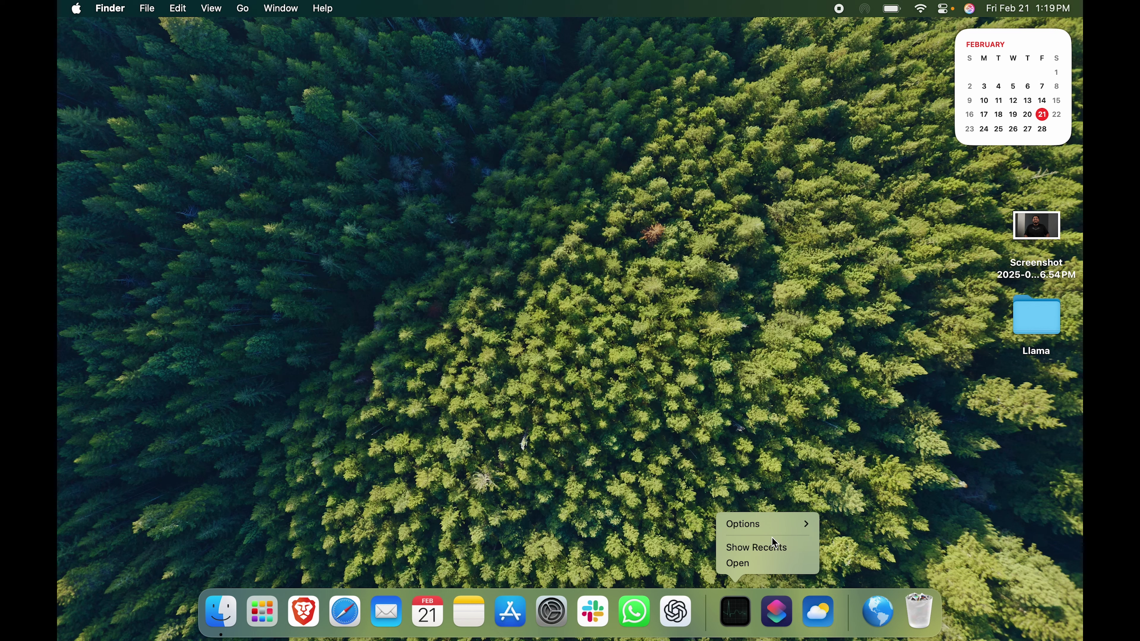
pyautogui.moveTo(774, 532)
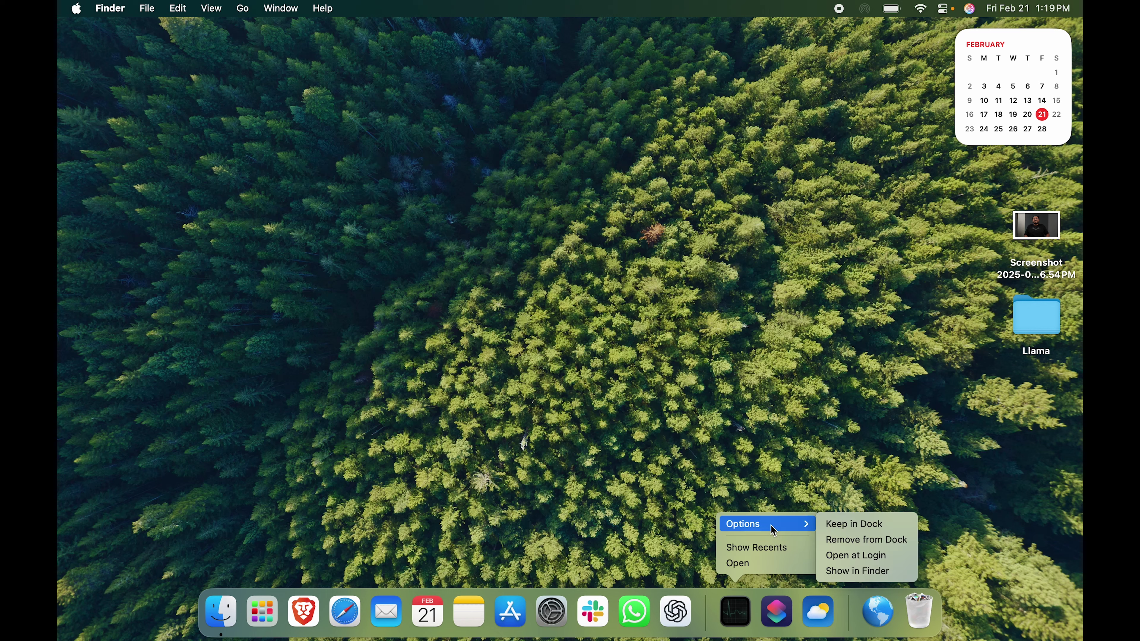
pyautogui.click(889, 539)
pyautogui.rightClick(756, 611)
pyautogui.moveTo(802, 524)
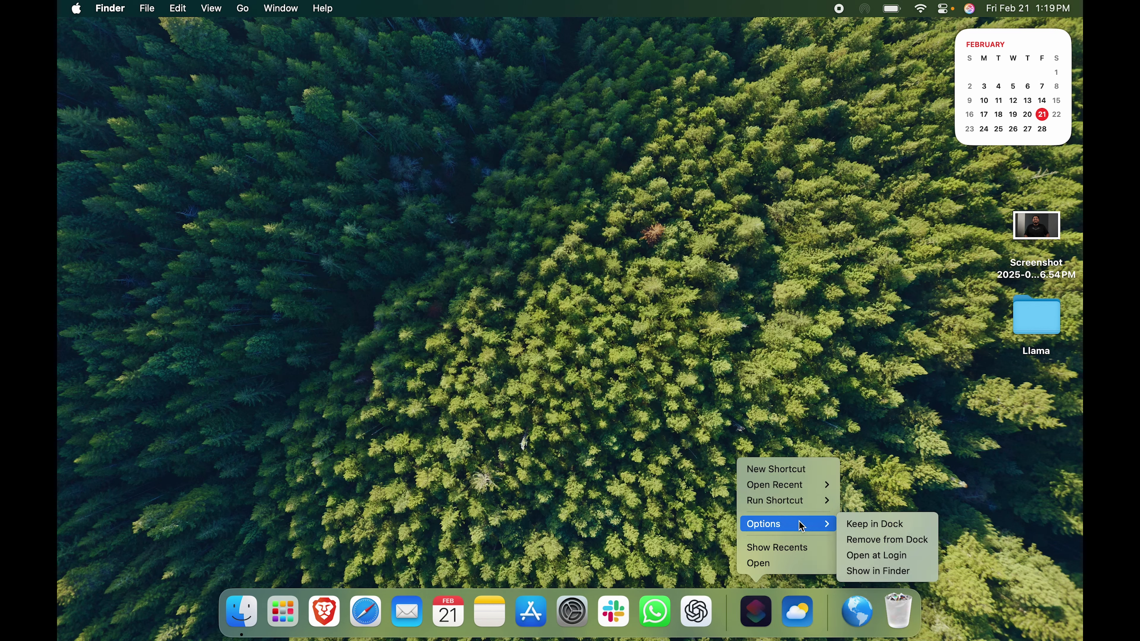
pyautogui.click(879, 539)
pyautogui.rightClick(798, 599)
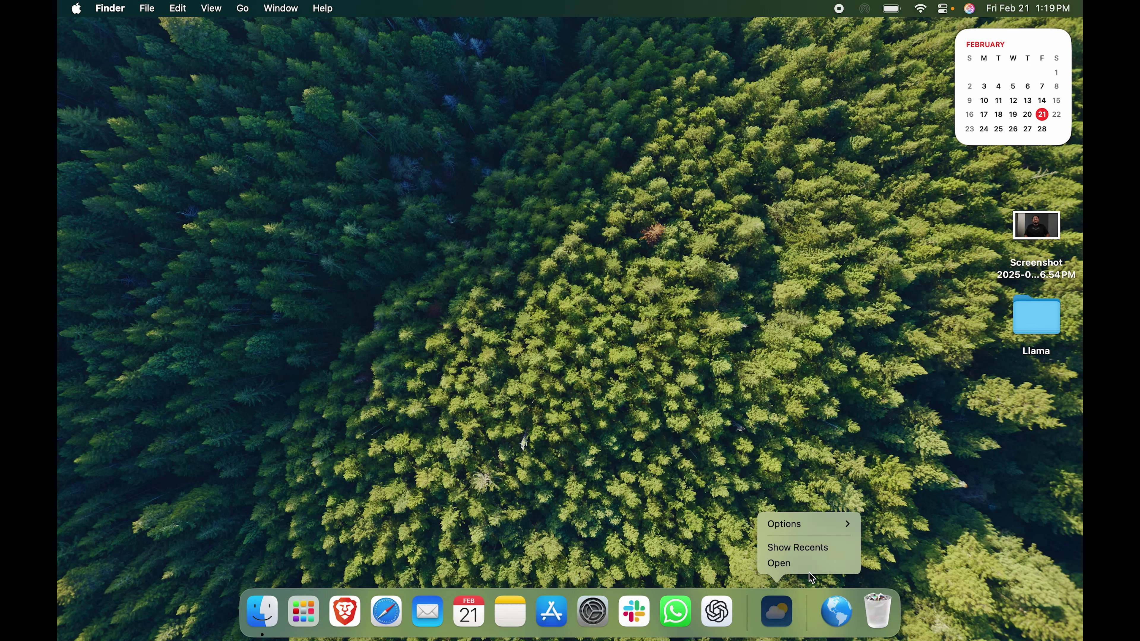
pyautogui.moveTo(803, 525)
pyautogui.click(929, 540)
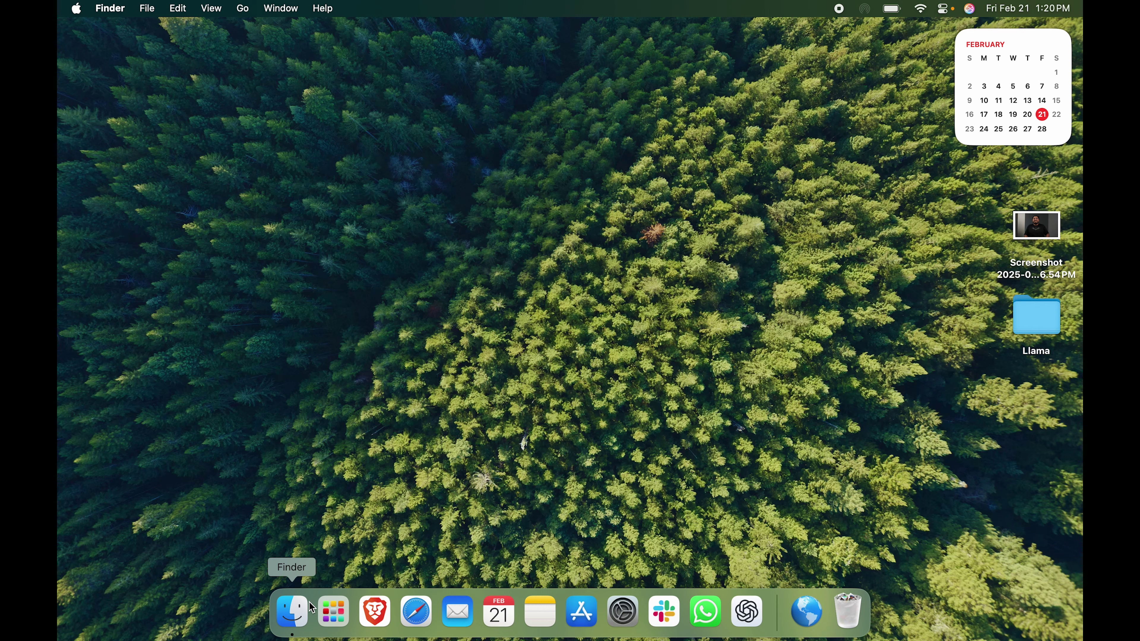
# Open a Finder window and view the MacBook Air location from its sidebar
pyautogui.click(293, 611)
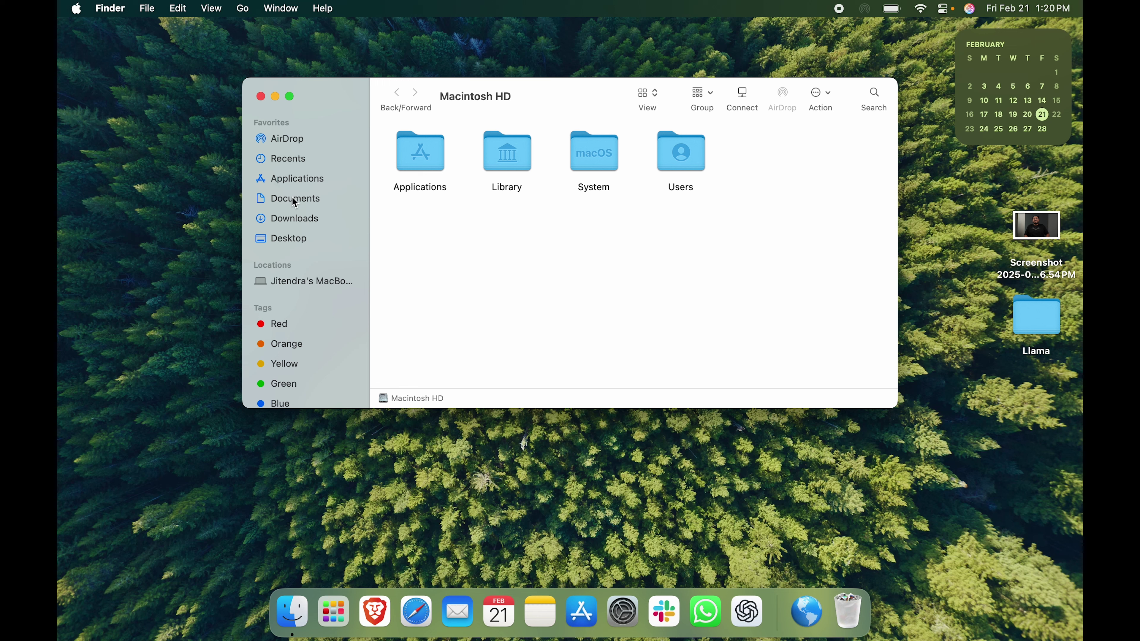
pyautogui.scroll(-3, 289, 311)
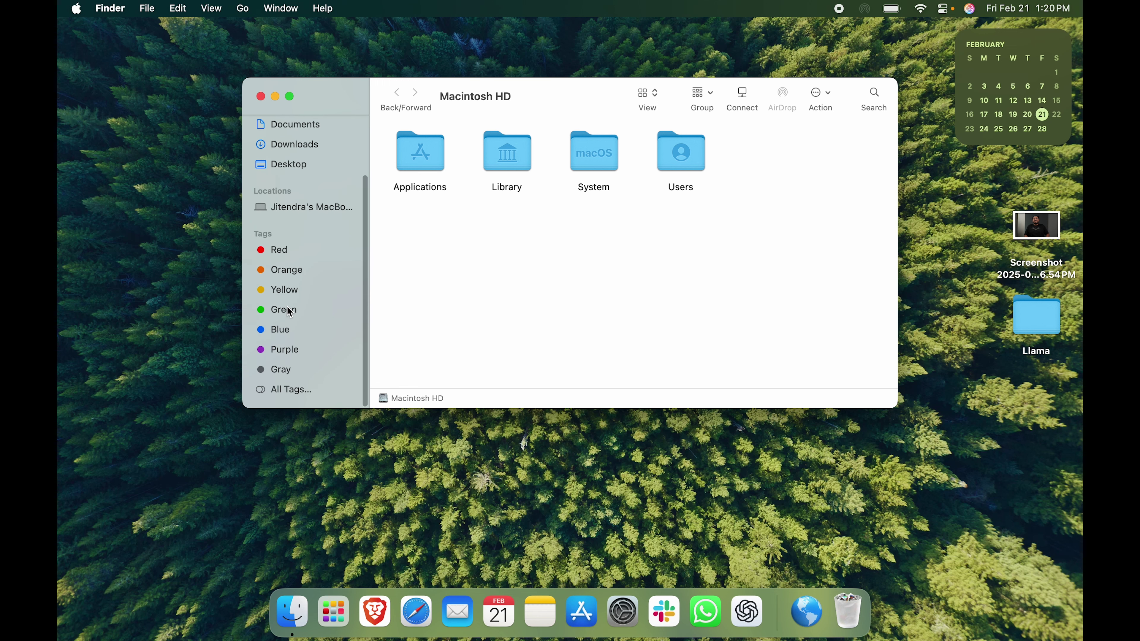
pyautogui.scroll(3, 362, 274)
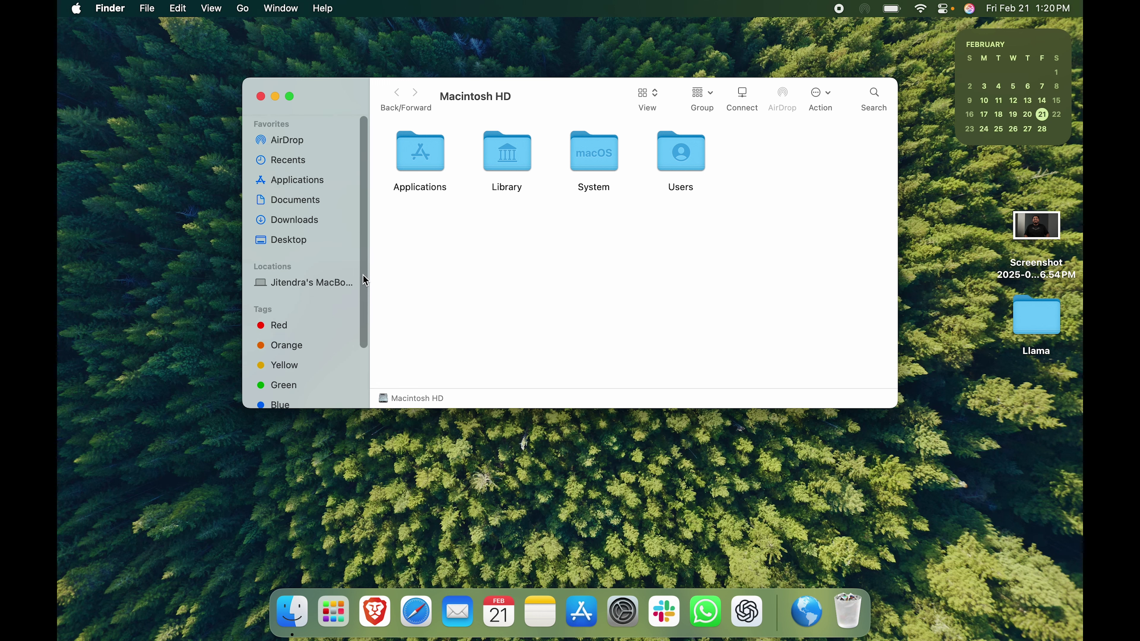
pyautogui.click(311, 289)
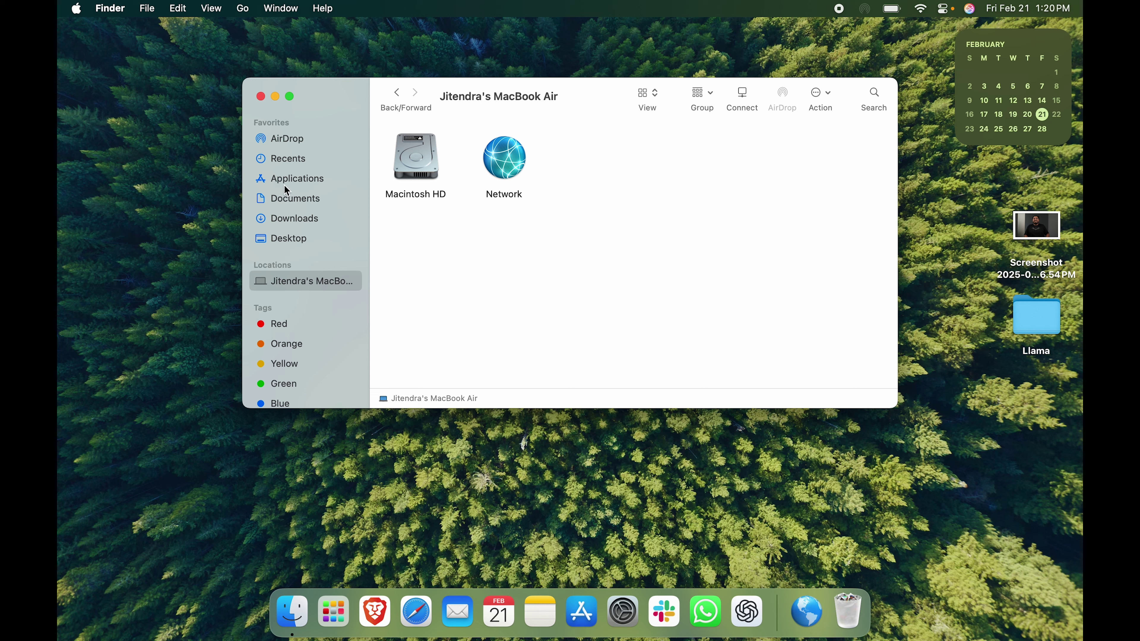
# Hide Recent Tags and the MacBook Air location from the Finder sidebar through Finder's settings
pyautogui.click(120, 10)
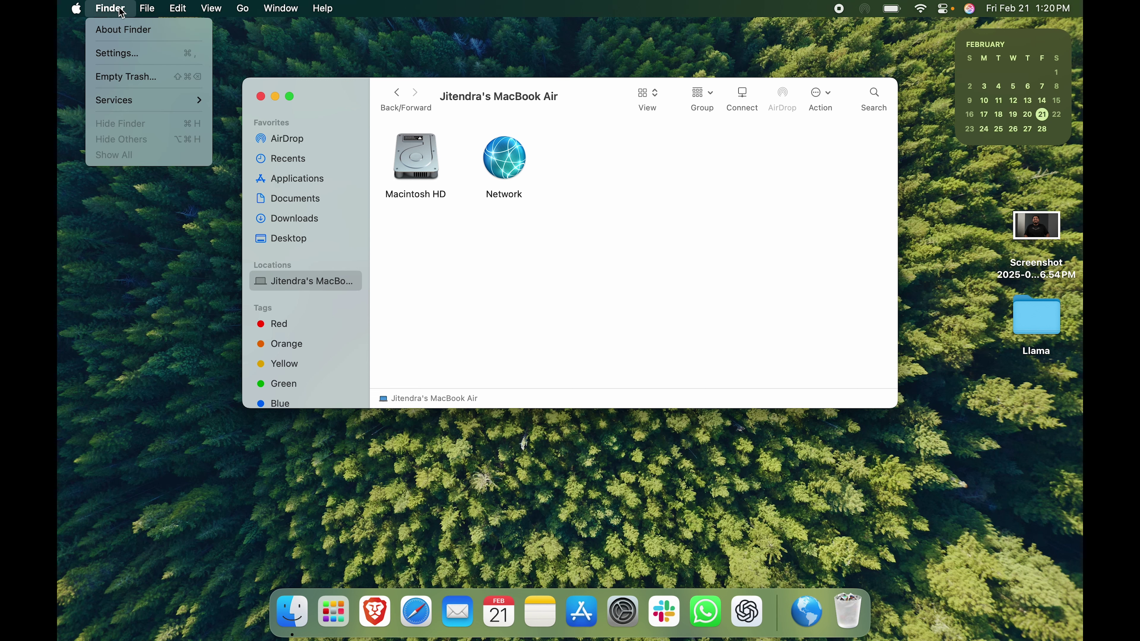
pyautogui.click(130, 54)
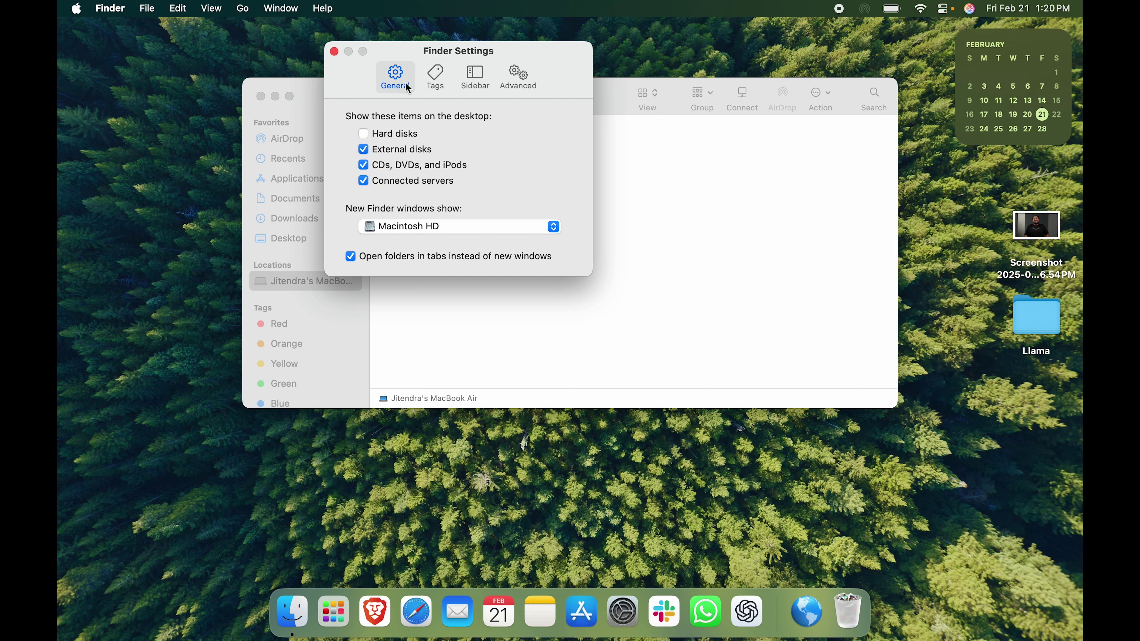
pyautogui.click(469, 83)
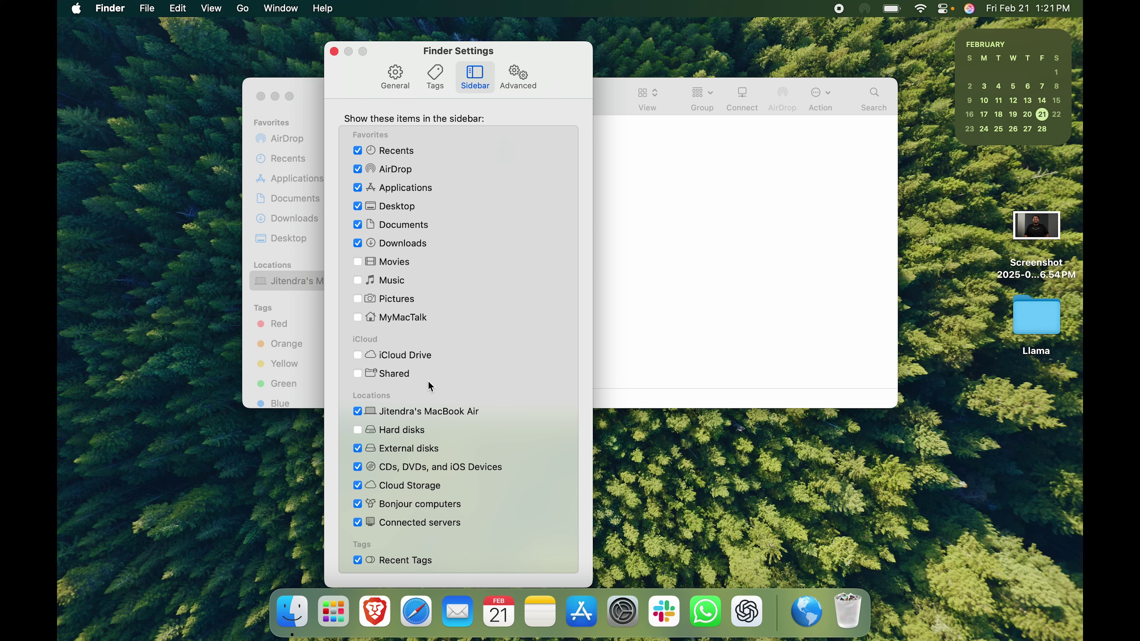
pyautogui.click(358, 561)
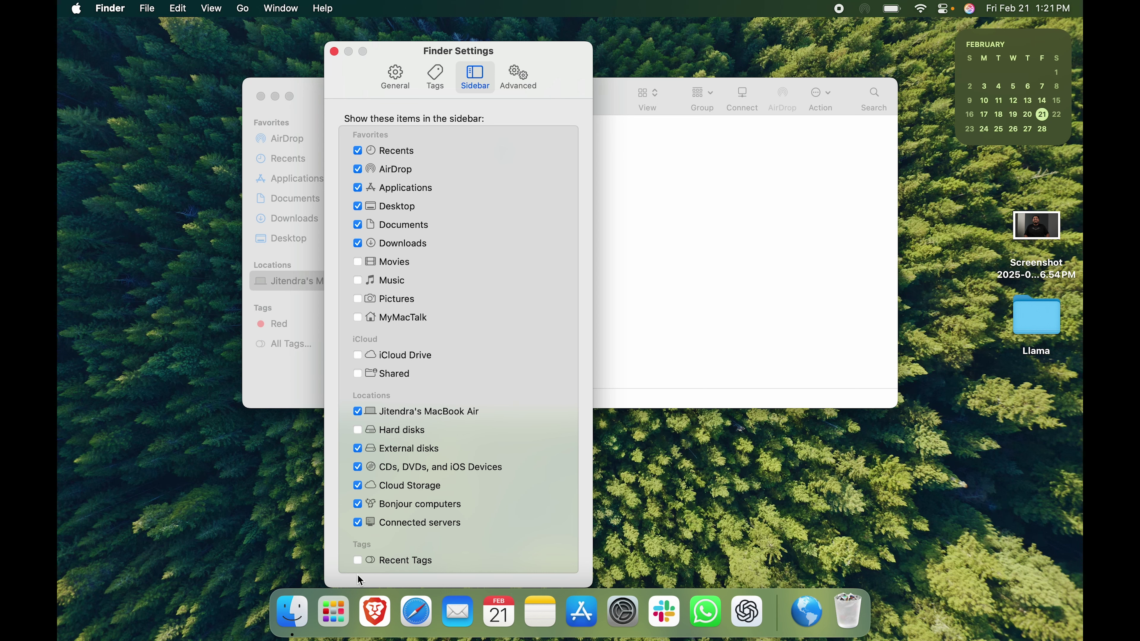
pyautogui.moveTo(437, 47); pyautogui.dragTo(559, 45)
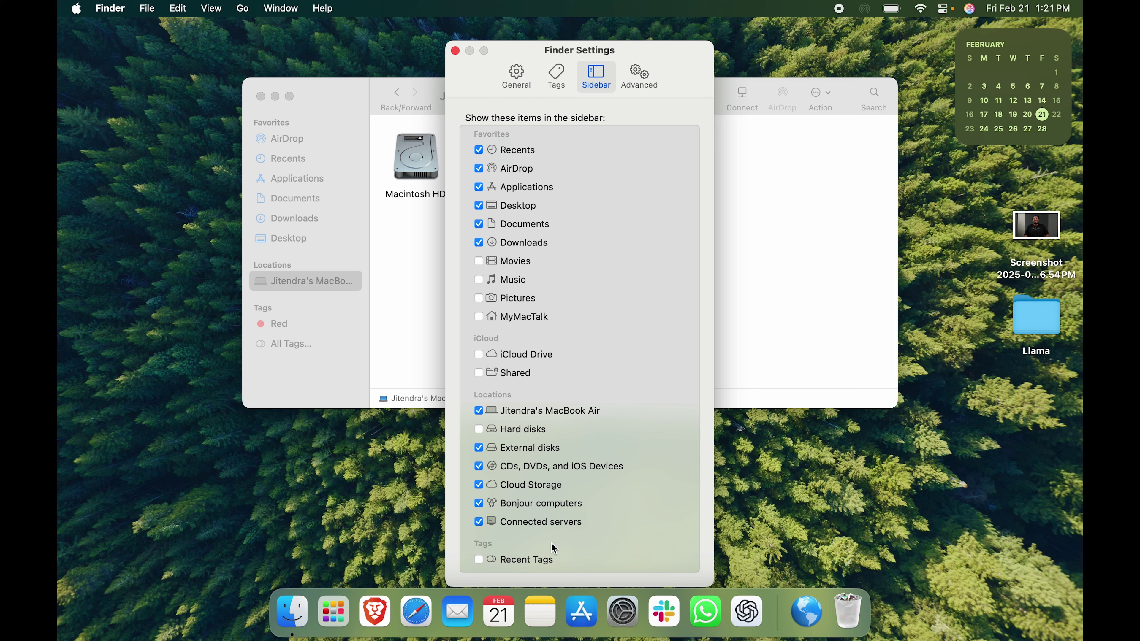
pyautogui.click(479, 411)
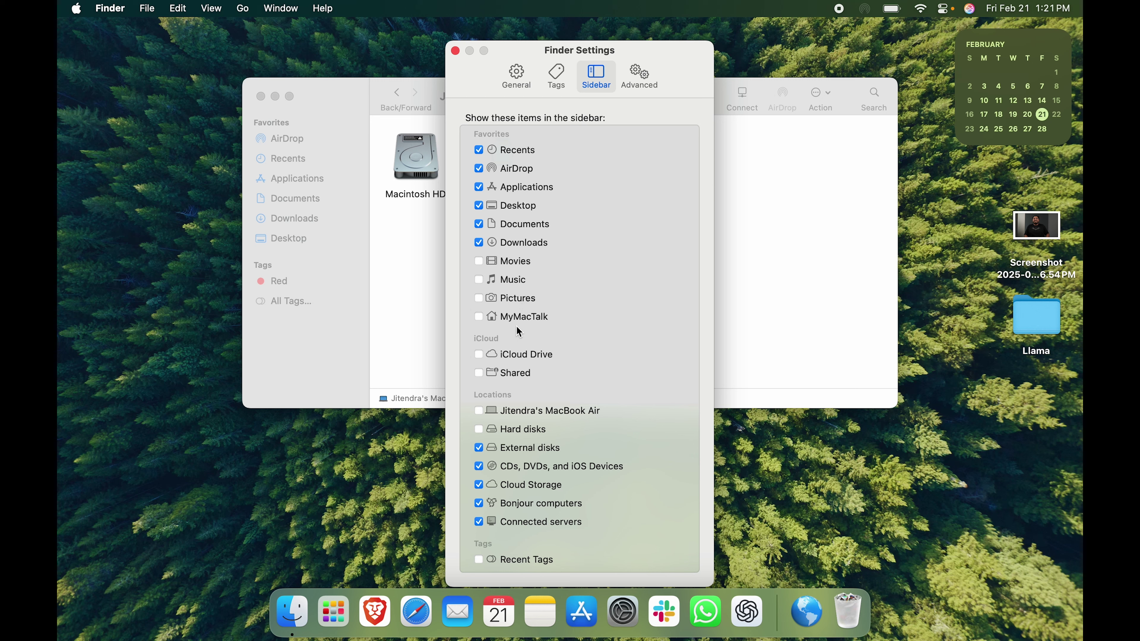
# Try toggling Music and Hard disks in the Finder sidebar settings, and restore the MacBook Air location and Recent Tags
pyautogui.click(479, 280)
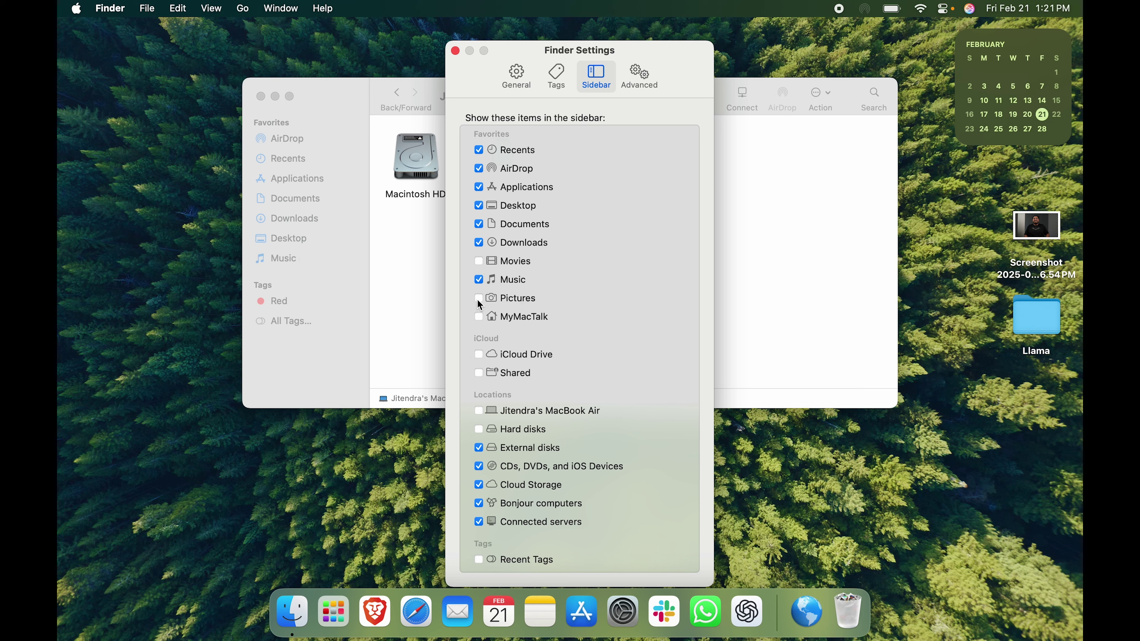
pyautogui.click(484, 282)
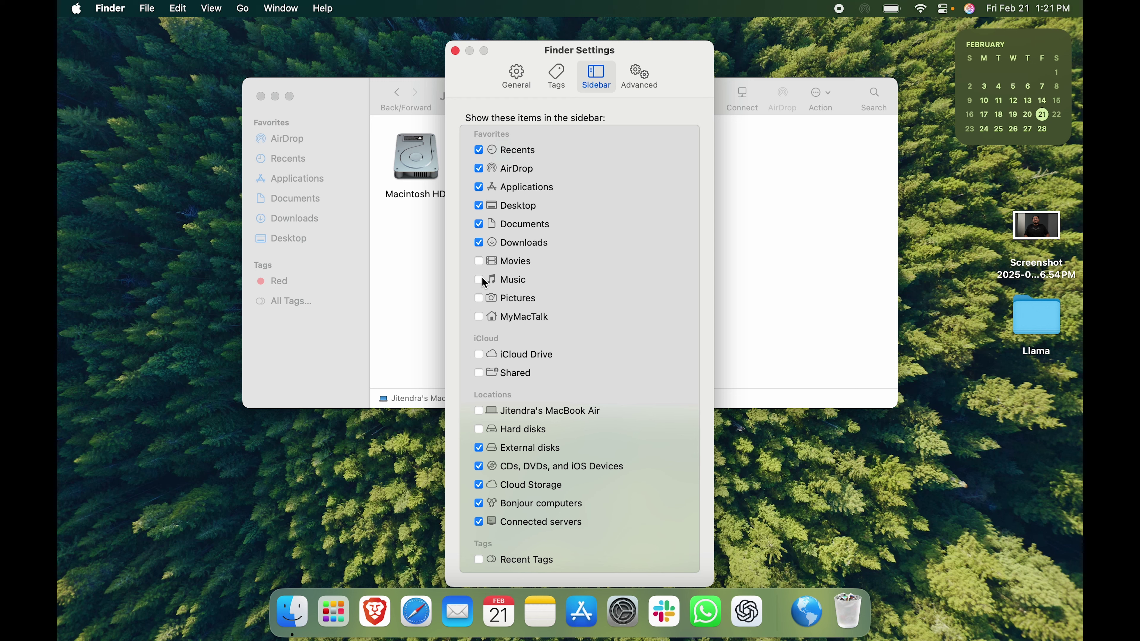
pyautogui.click(485, 411)
pyautogui.click(479, 430)
pyautogui.click(478, 429)
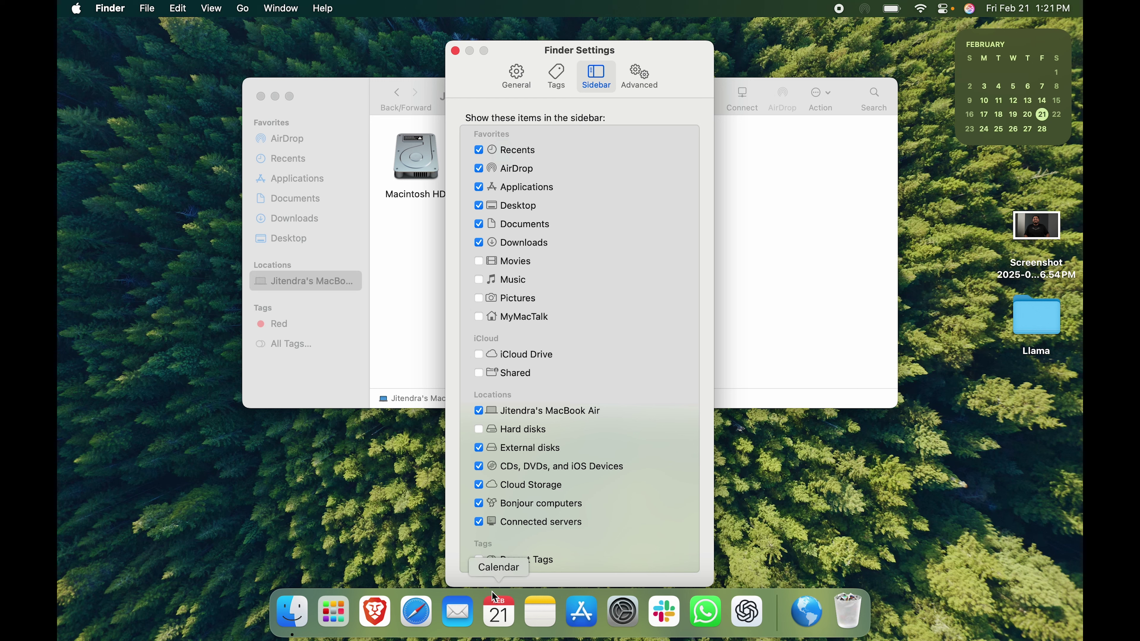
pyautogui.click(479, 560)
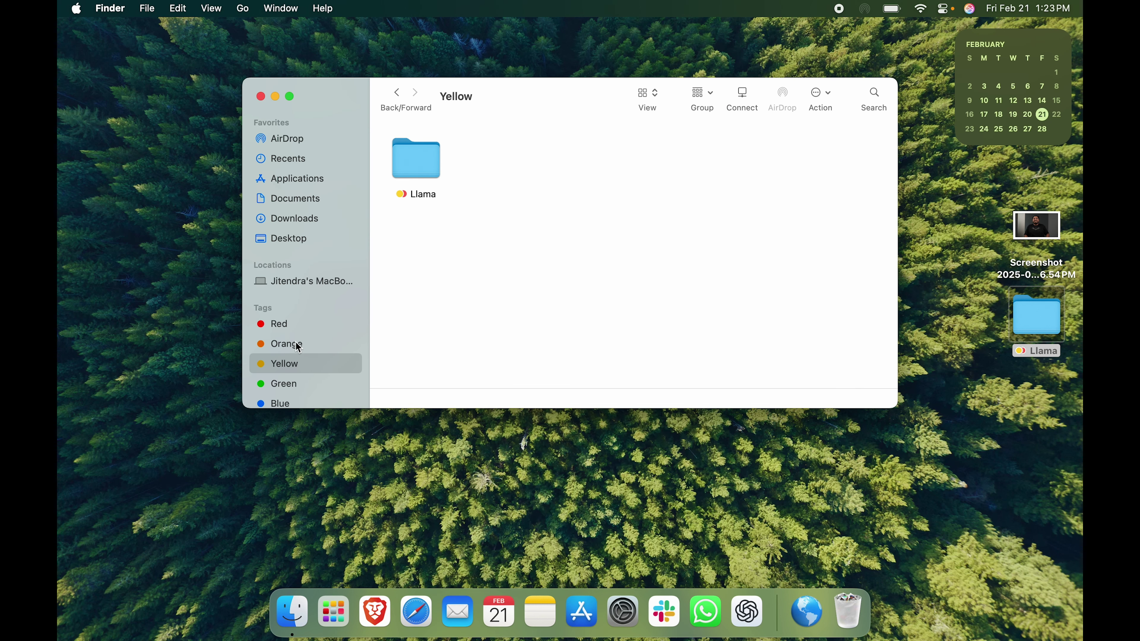
# View the items tagged Green, Red, Yellow and Orange and the Llama folder's tag options, and close the Finder window
pyautogui.scroll(-3, 331, 360)
pyautogui.click(305, 329)
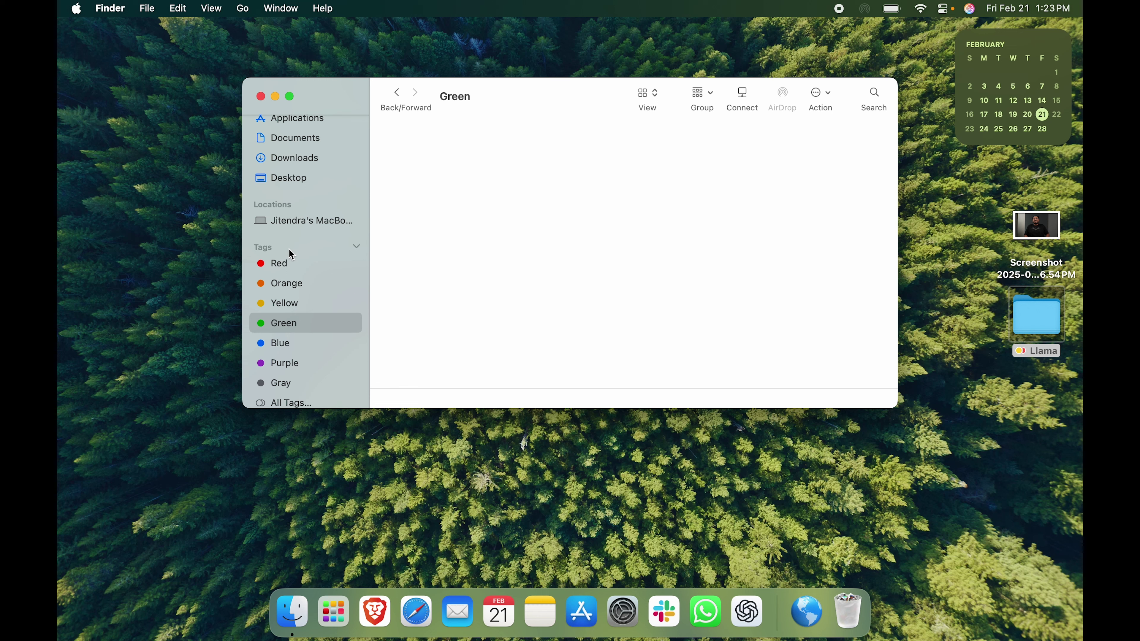
pyautogui.click(292, 265)
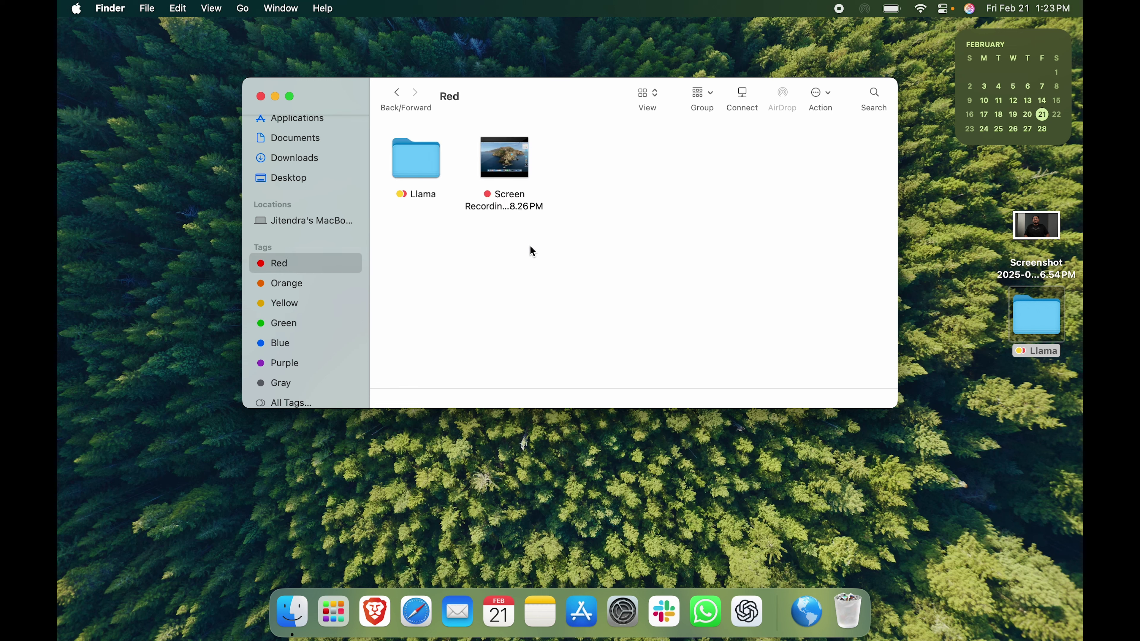
pyautogui.rightClick(1046, 334)
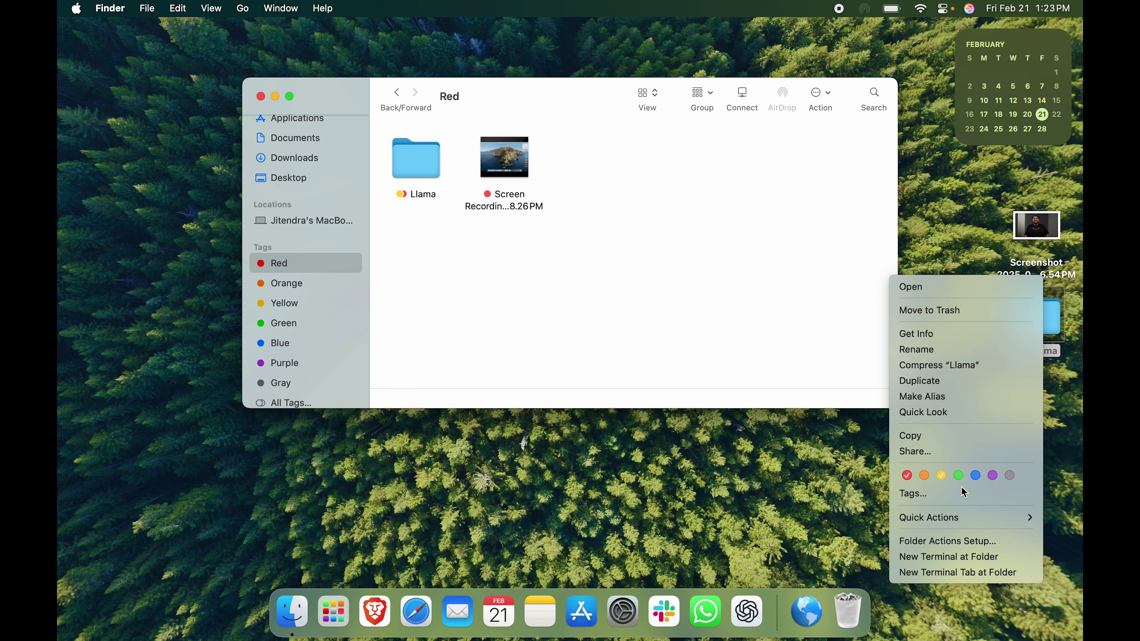
pyautogui.click(742, 232)
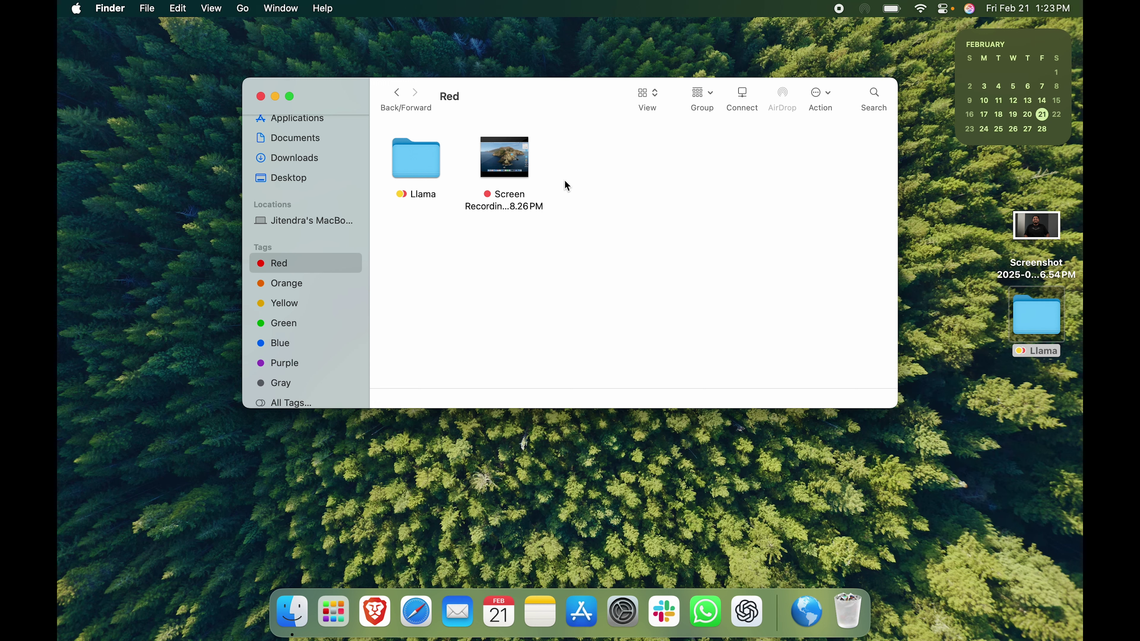
pyautogui.click(273, 307)
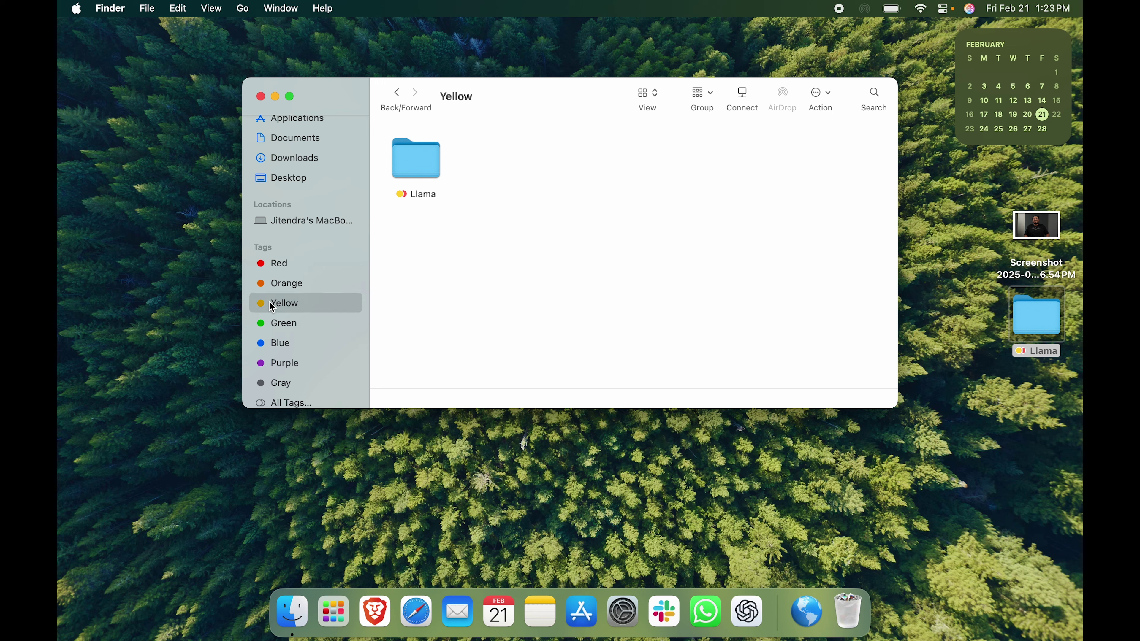
pyautogui.click(317, 287)
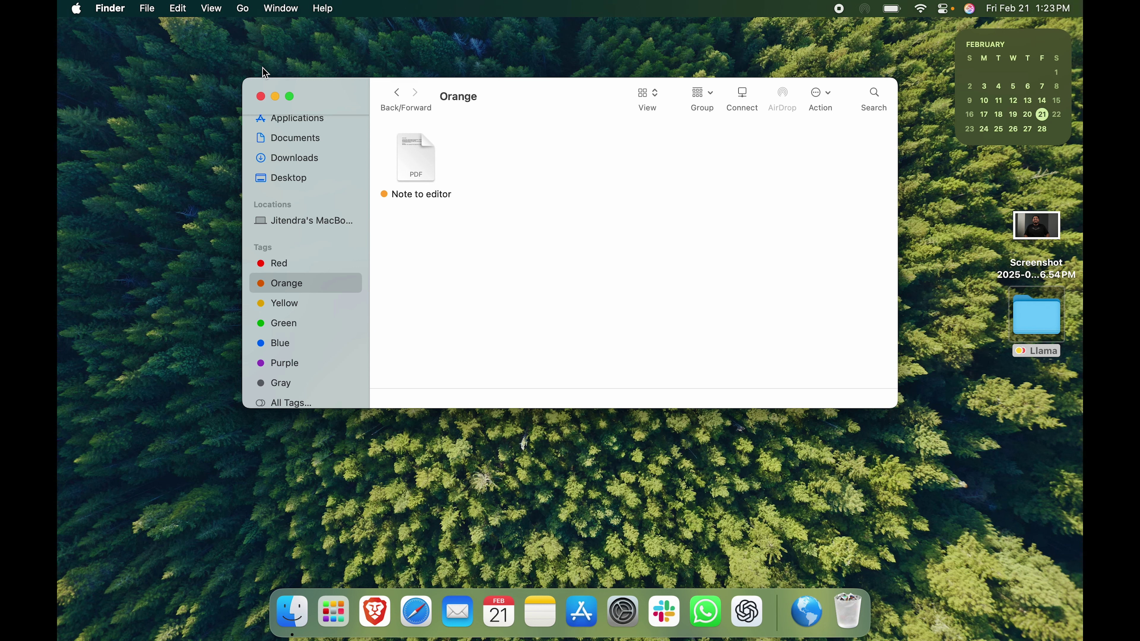
pyautogui.click(261, 96)
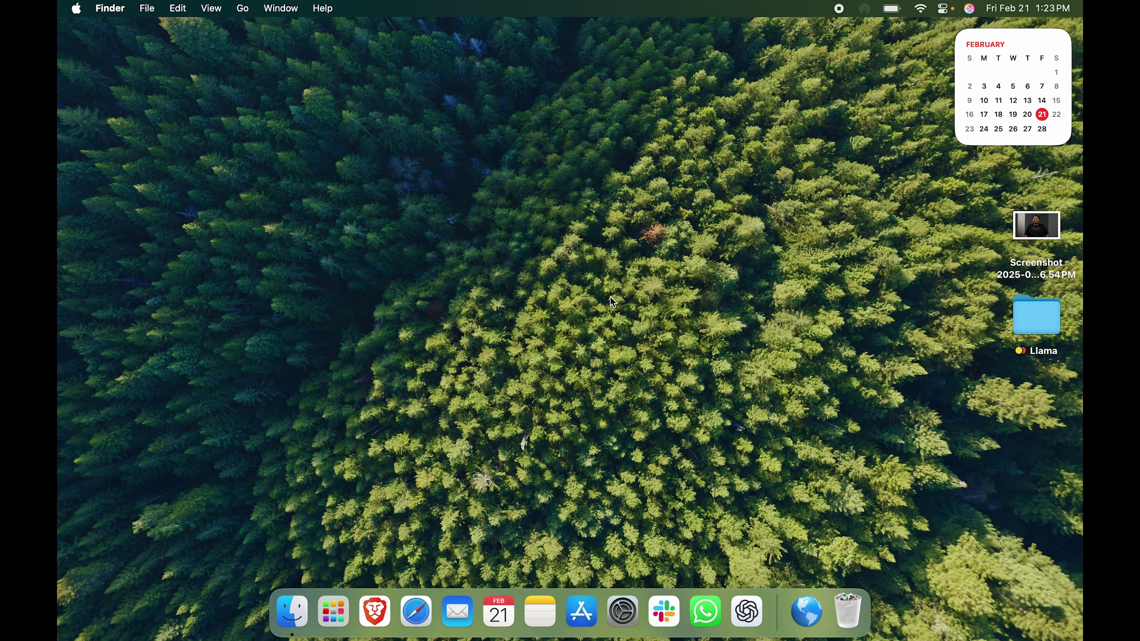
# Search Spotlight for PDF files with the query kind:pdf
pyautogui.press('super+space')
pyautogui.write('kind:')
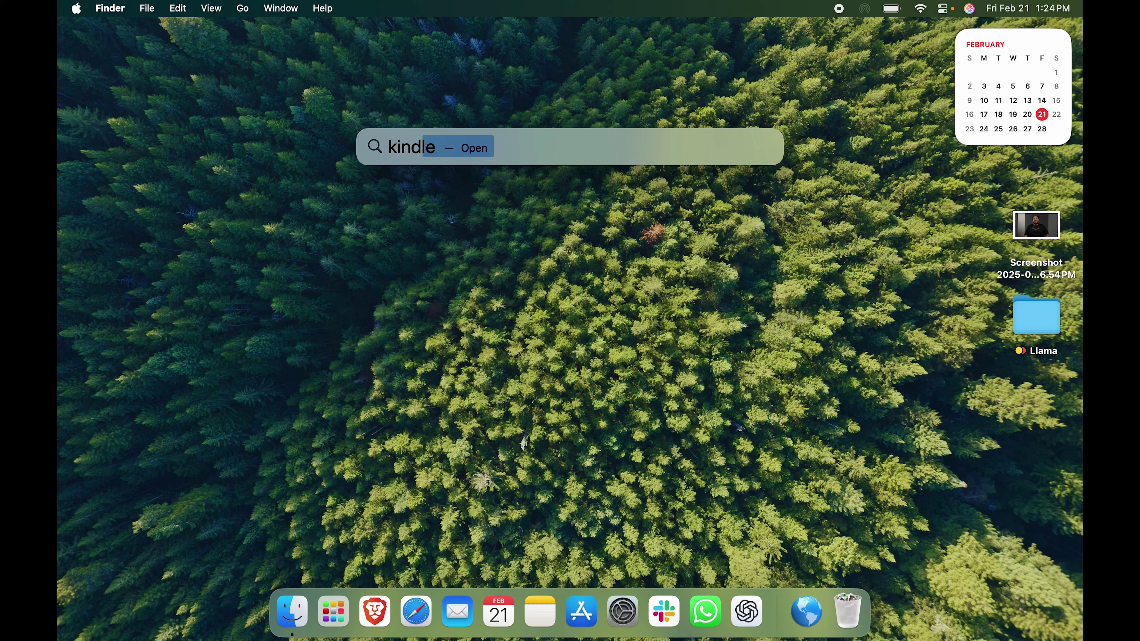
pyautogui.write('pdf')
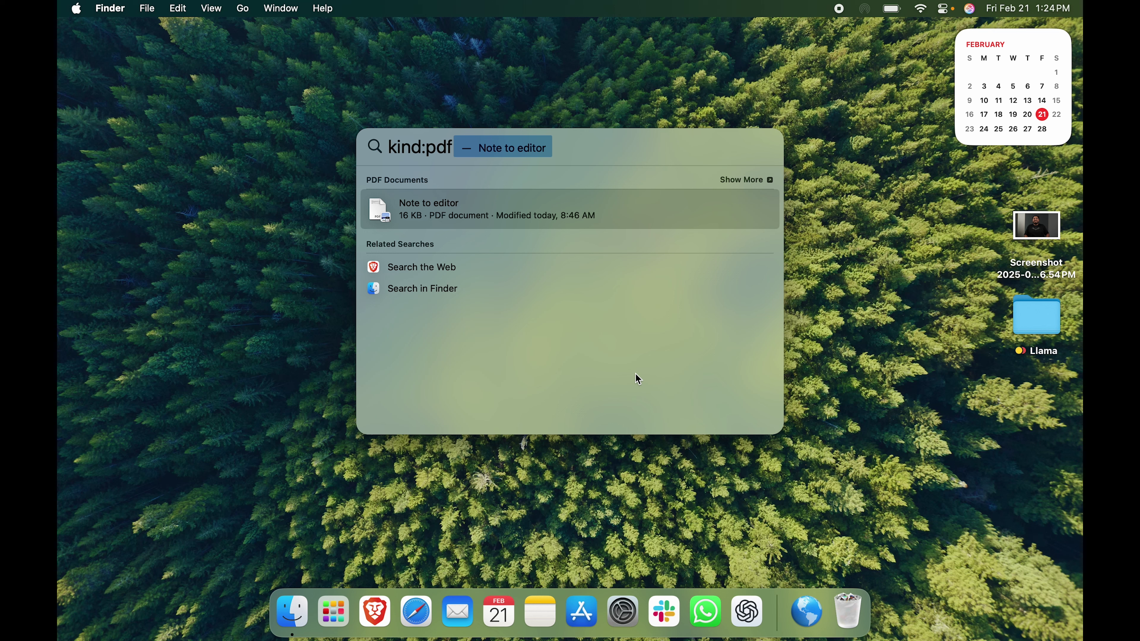
# Replace the file type in the Spotlight query to search for videos with kind:mp4
pyautogui.press('BackSpace')
pyautogui.press('BackSpace')
pyautogui.press('BackSpace')
pyautogui.press('BackSpace')
pyautogui.press('BackSpace')
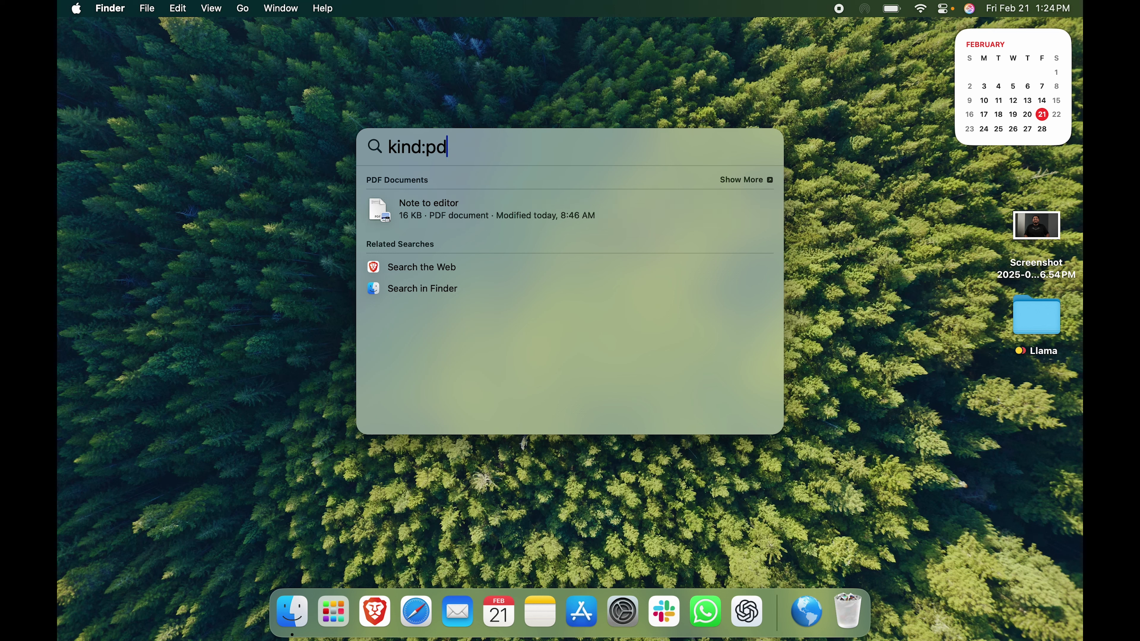
pyautogui.write(':mp')
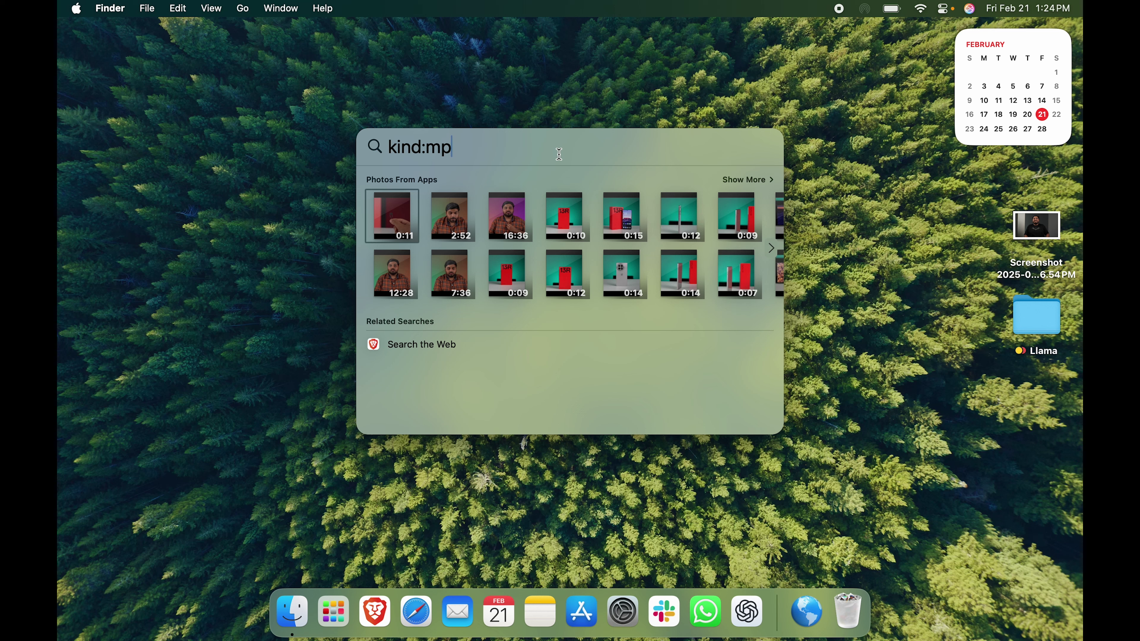
pyautogui.press('BackSpace')
pyautogui.press('BackSpace')
pyautogui.write('mp4')
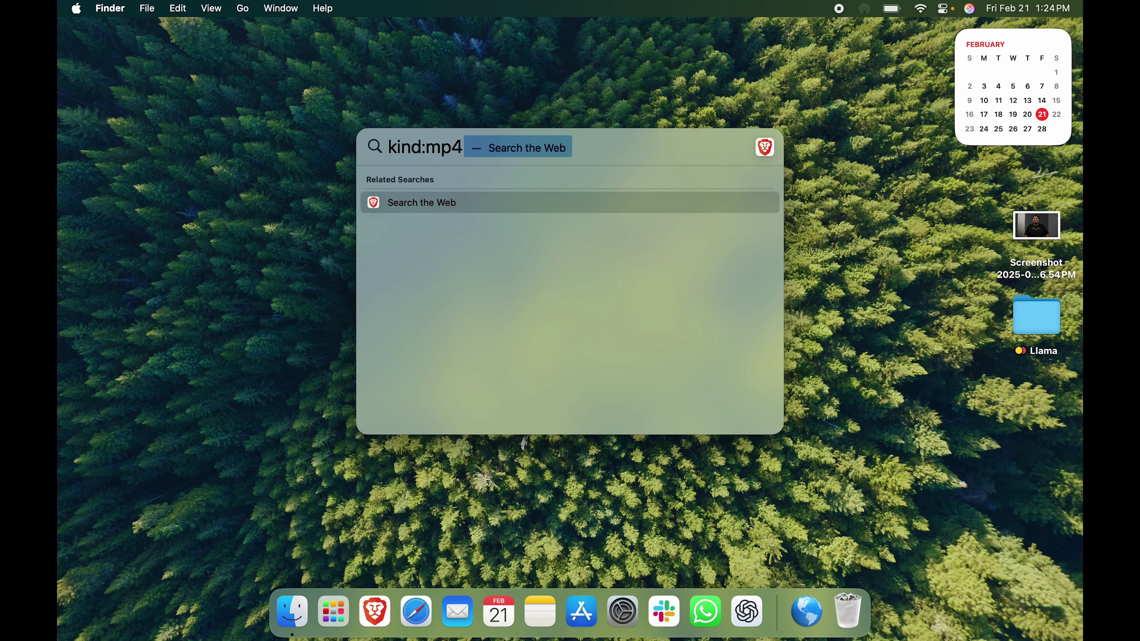
# Change the Spotlight query to kind:html to search for HTML files
pyautogui.press('BackSpace')
pyautogui.press('BackSpace')
pyautogui.press('BackSpace')
pyautogui.write('h')
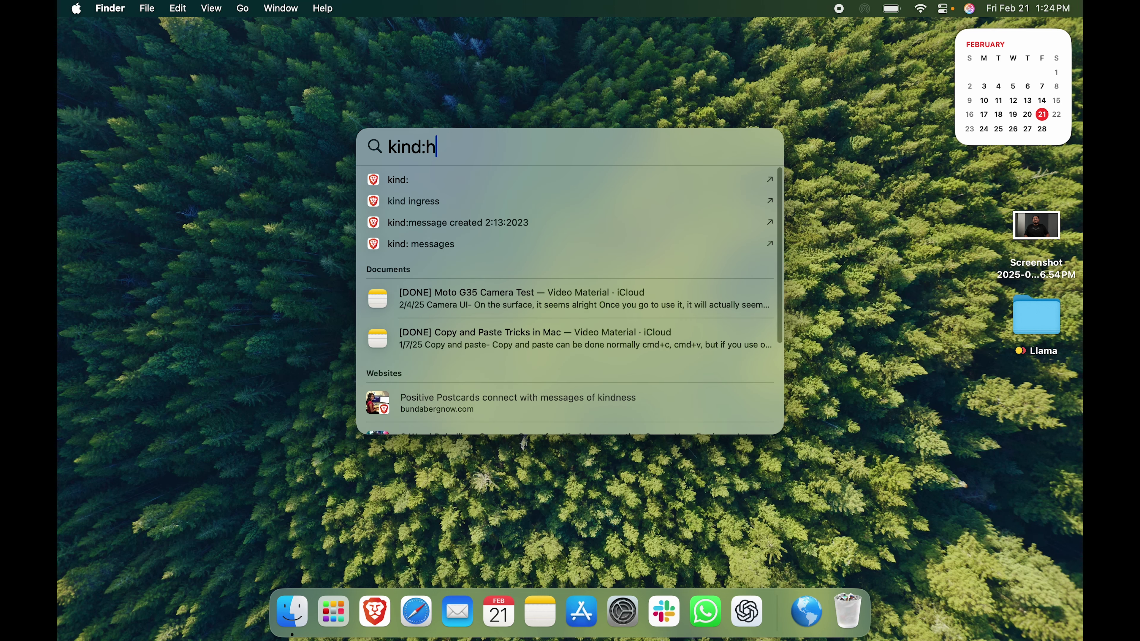
pyautogui.write('tml')
# Search Spotlight for today's items with the query date:today, look through the results and close the search
pyautogui.press('BackSpace')
pyautogui.press('BackSpace')
pyautogui.press('BackSpace')
pyautogui.press('BackSpace')
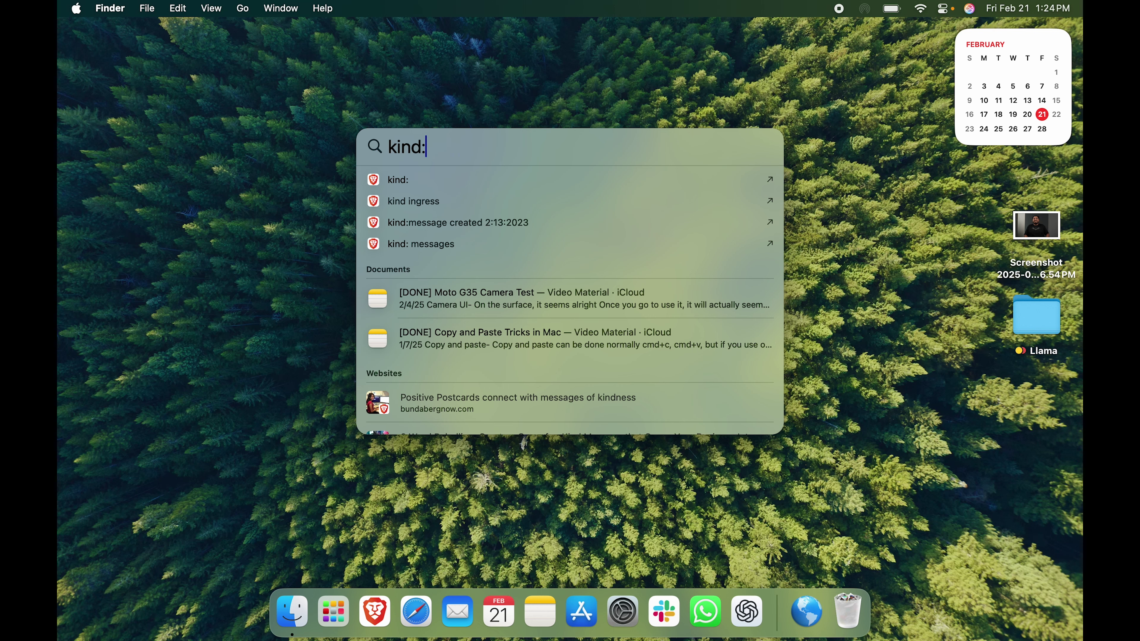
pyautogui.press('BackSpace')
pyautogui.press('BackSpace')
pyautogui.press('BackSpace')
pyautogui.press('BackSpace')
pyautogui.press('BackSpace')
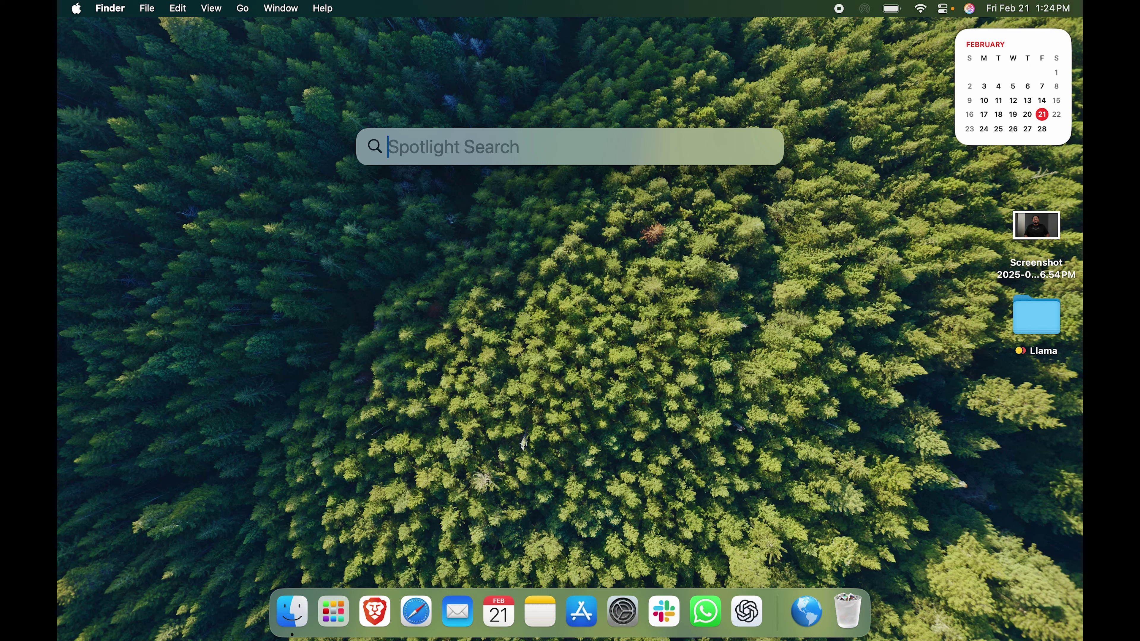
pyautogui.write('da')
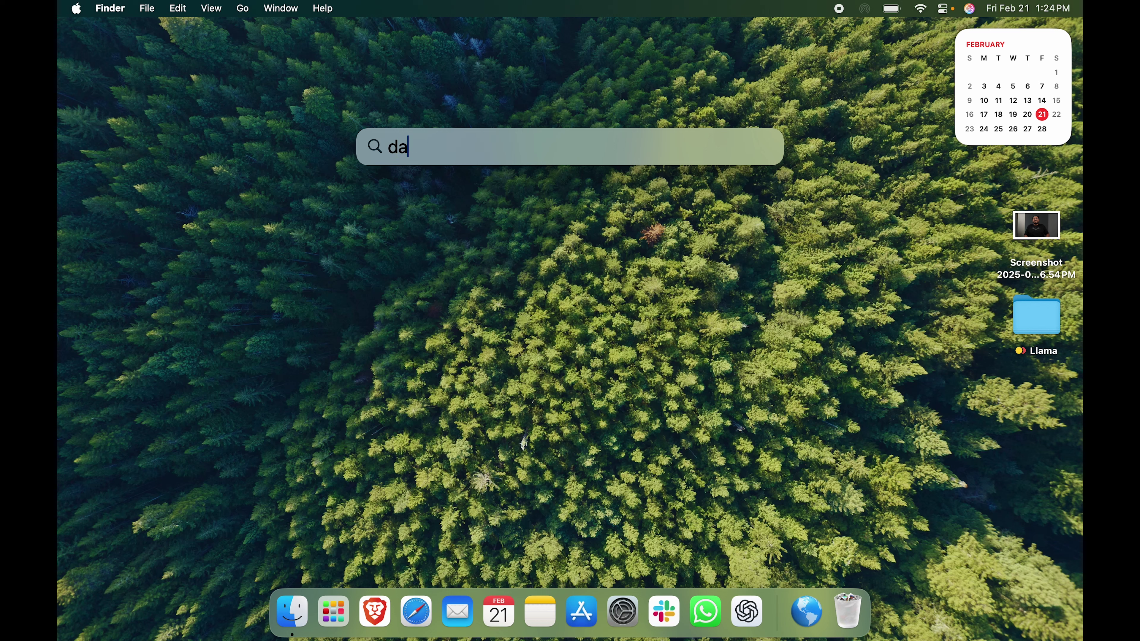
pyautogui.write('te:today')
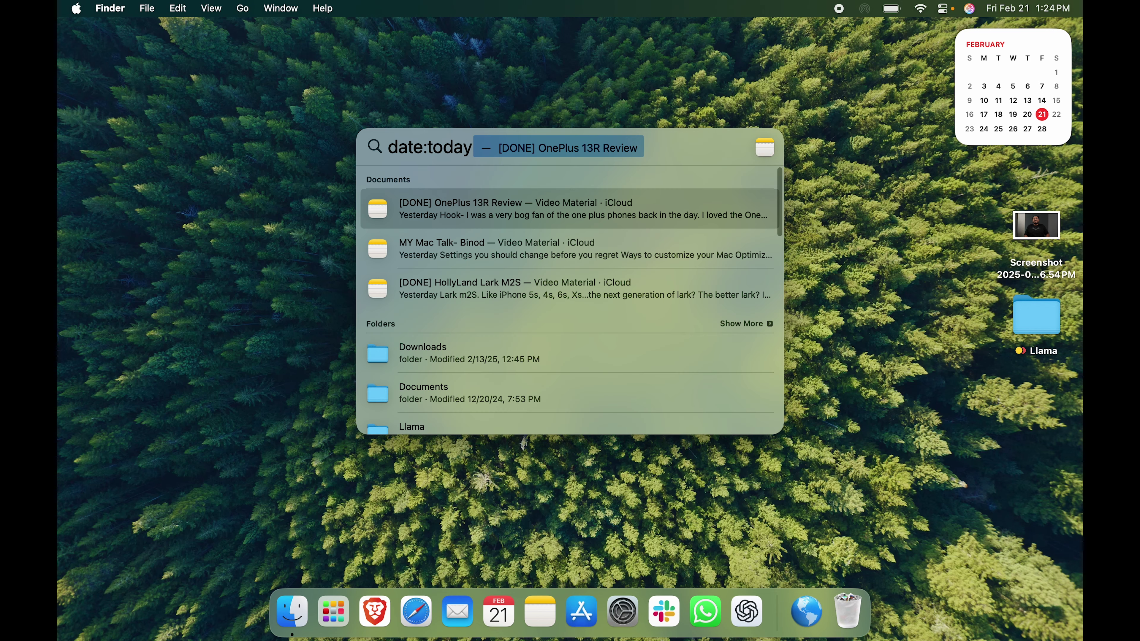
pyautogui.scroll(-10, 523, 389)
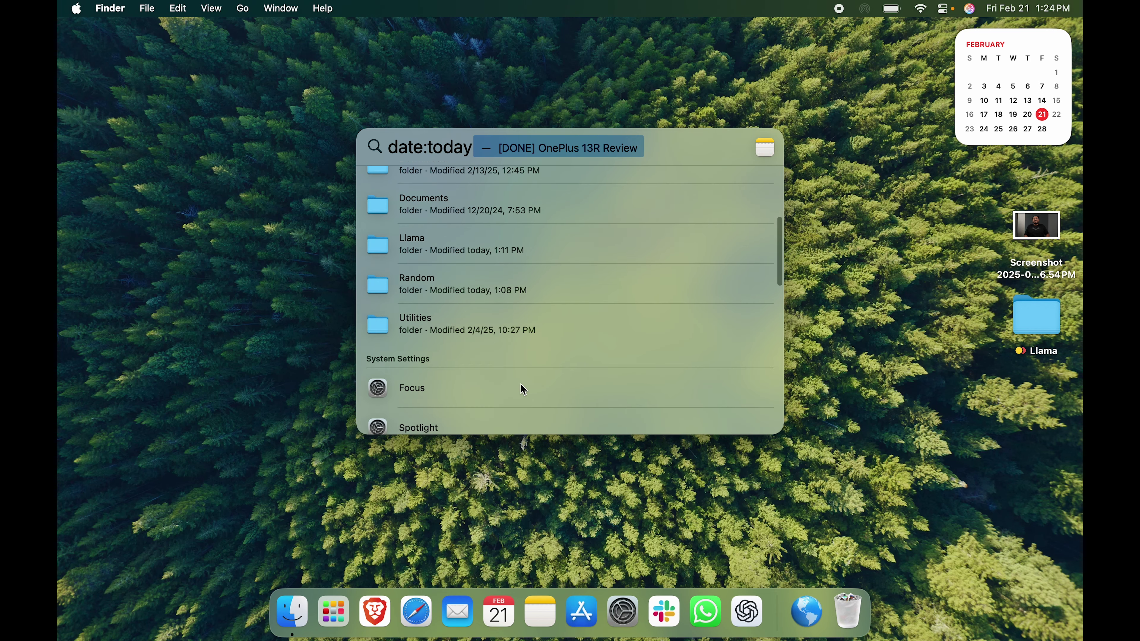
pyautogui.scroll(10, 523, 389)
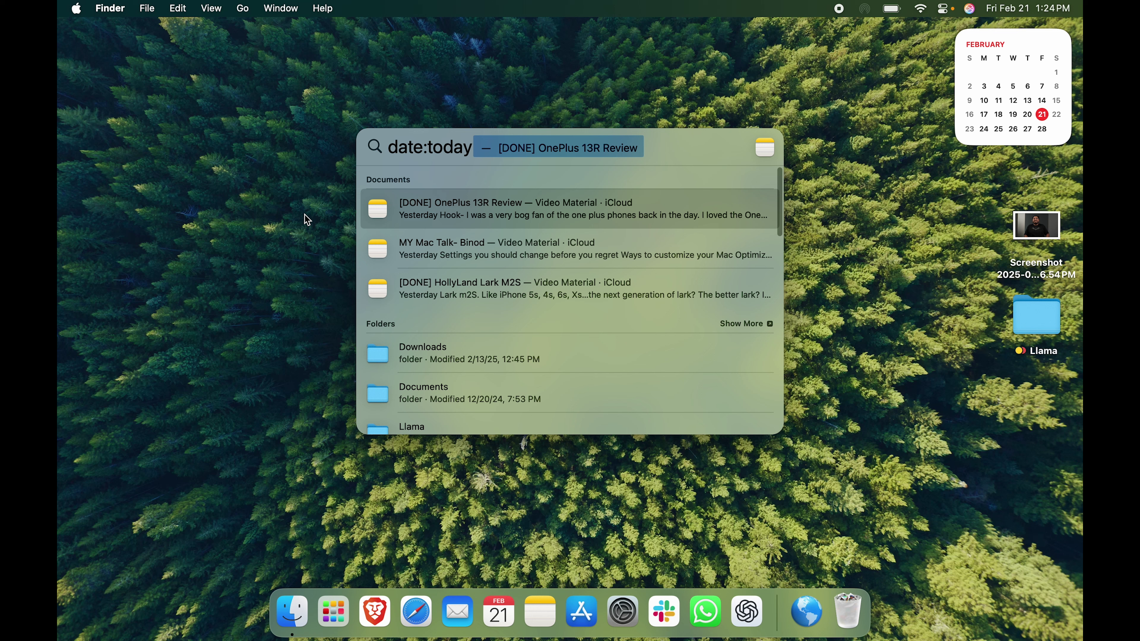
pyautogui.click(308, 220)
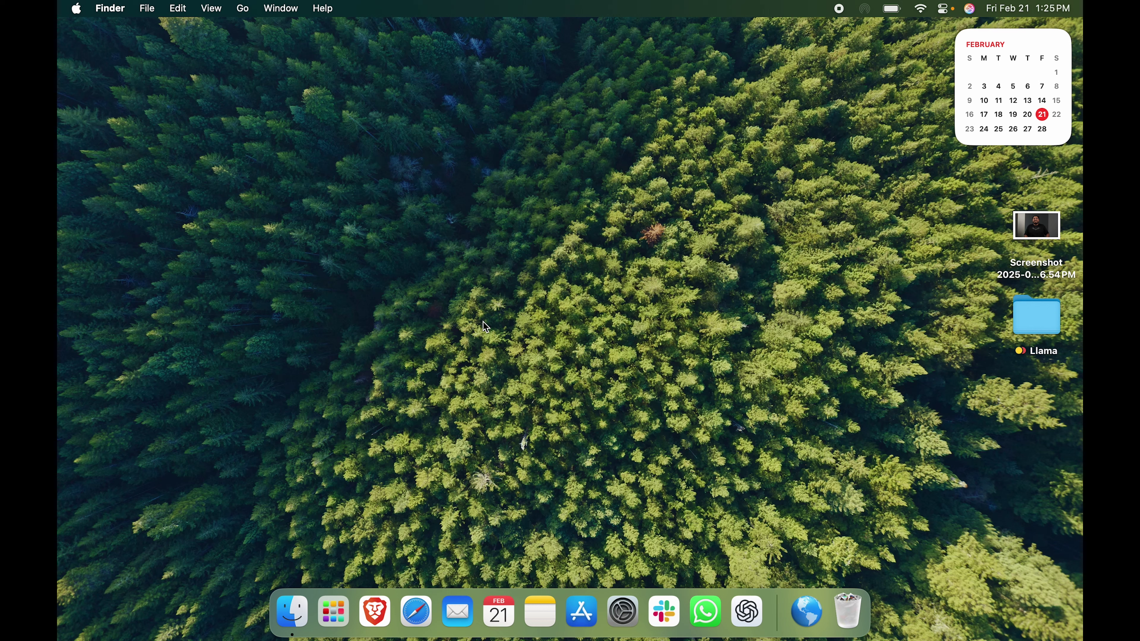
# Open the Notes app, view the contents of the iCloud Notes folder and close the window
pyautogui.click(540, 613)
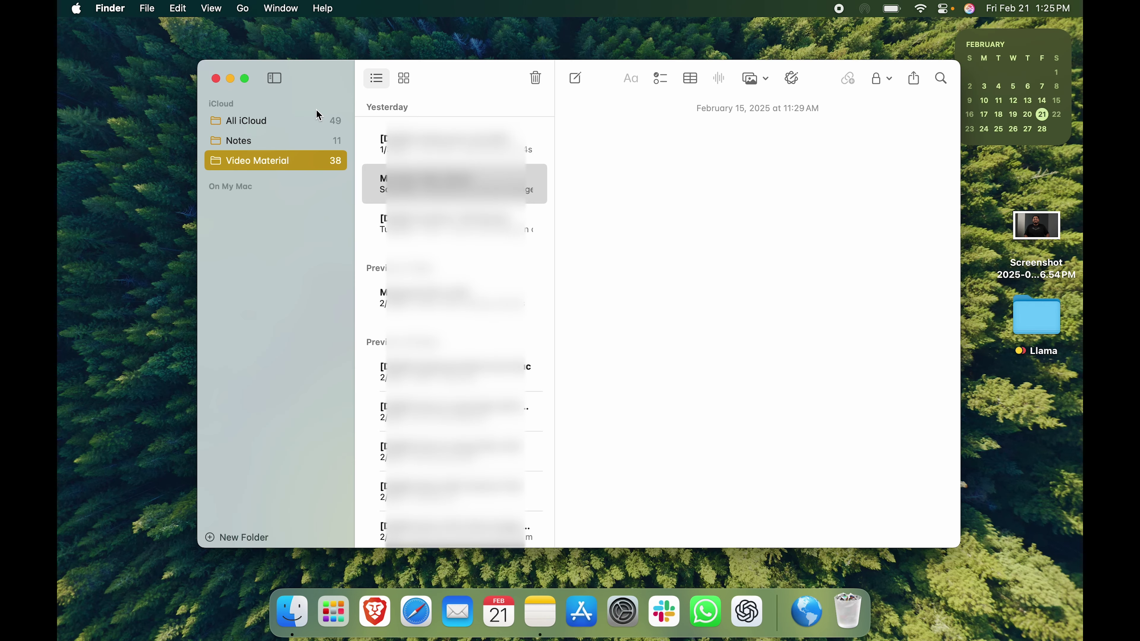
pyautogui.click(276, 141)
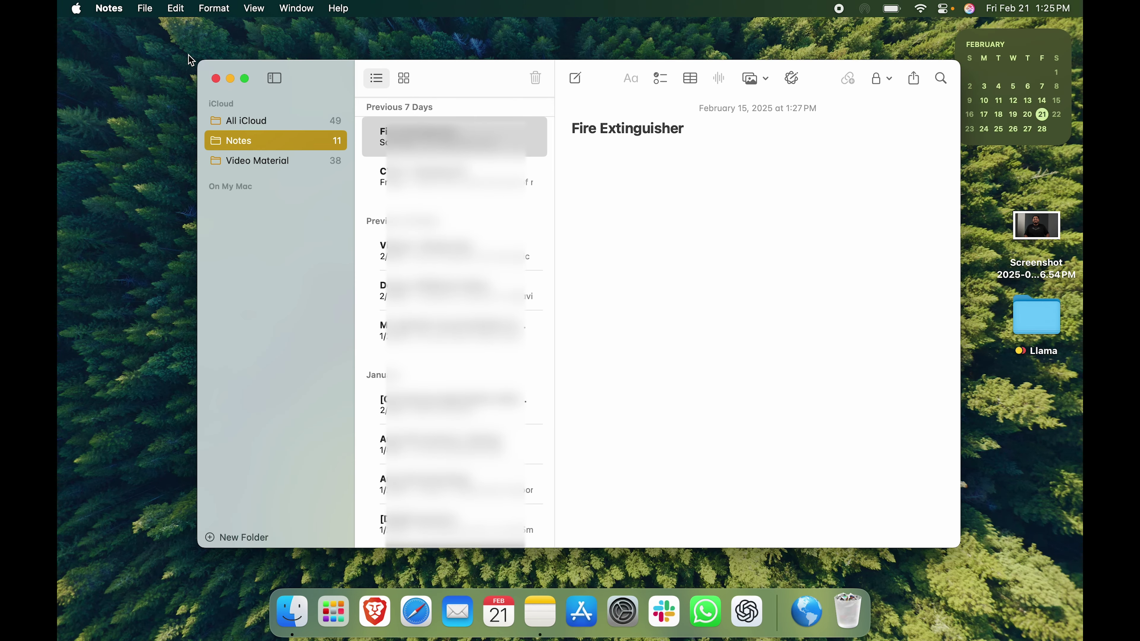
pyautogui.click(215, 79)
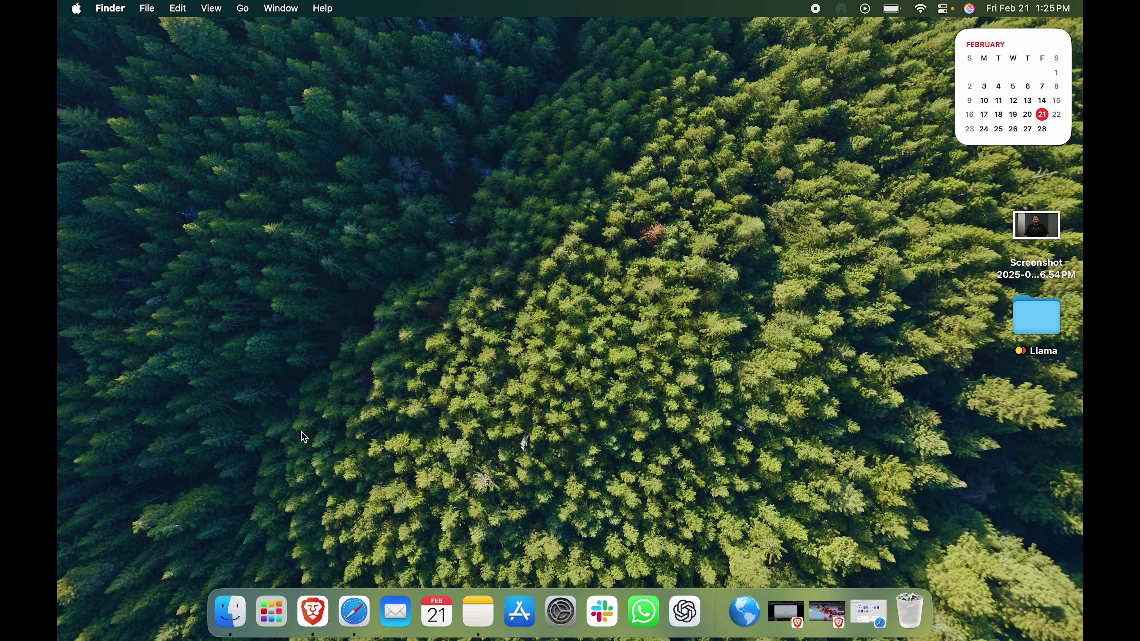
# Bring up the Brave and Safari windows and put Safari in full screen
pyautogui.click(314, 612)
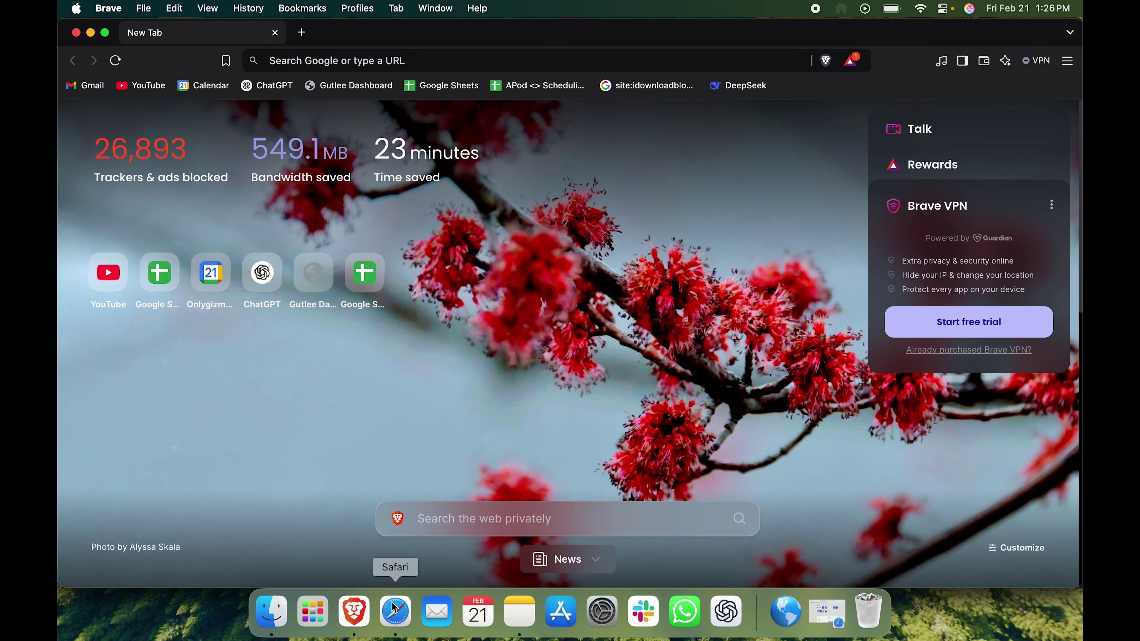
pyautogui.click(406, 618)
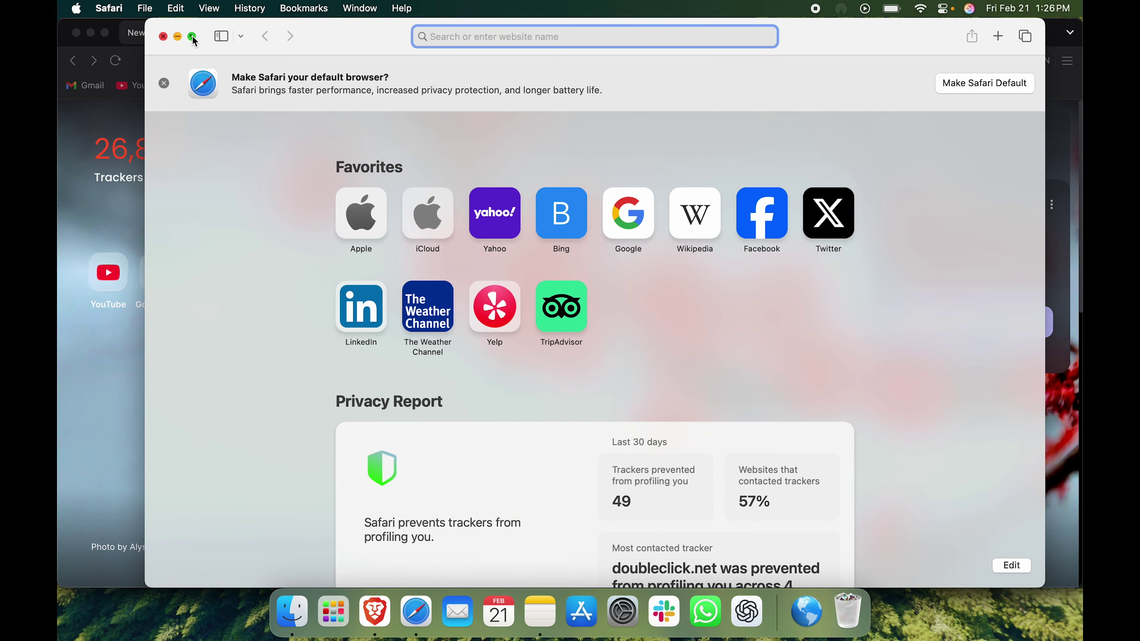
pyautogui.press('ctrl+super+f')
pyautogui.press('super+q')
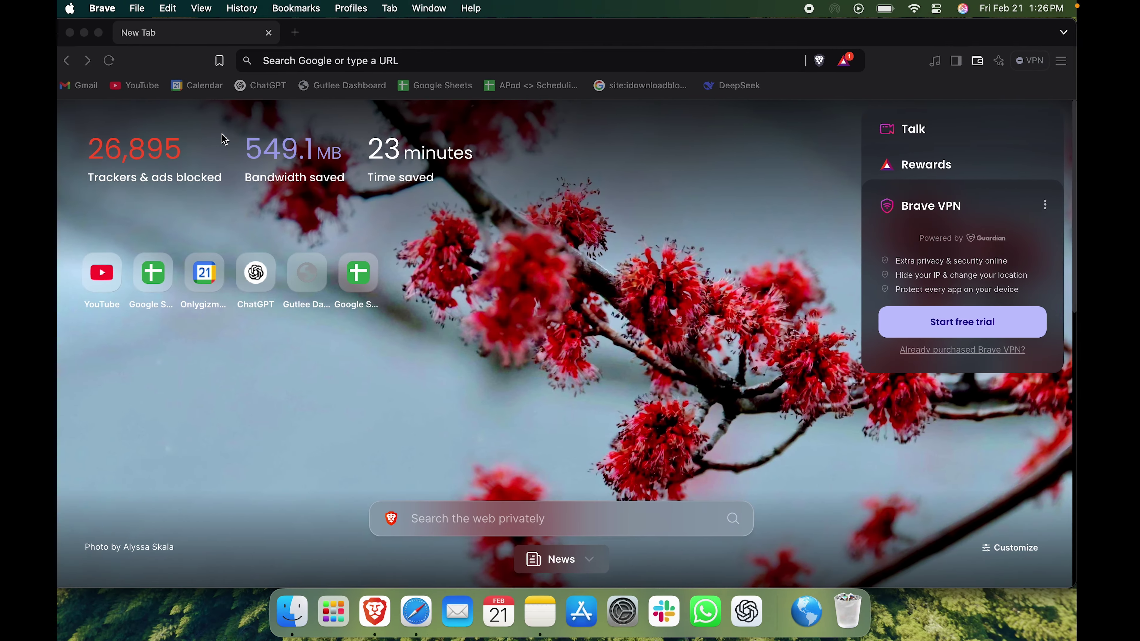
# Put the Brave window in full screen and switch back and forth between the full-screen spaces
pyautogui.press('ctrl+super+f')
pyautogui.hotkey('ctrl', 'Left')
pyautogui.hotkey('ctrl', 'Right')
pyautogui.hotkey('ctrl', 'Left')
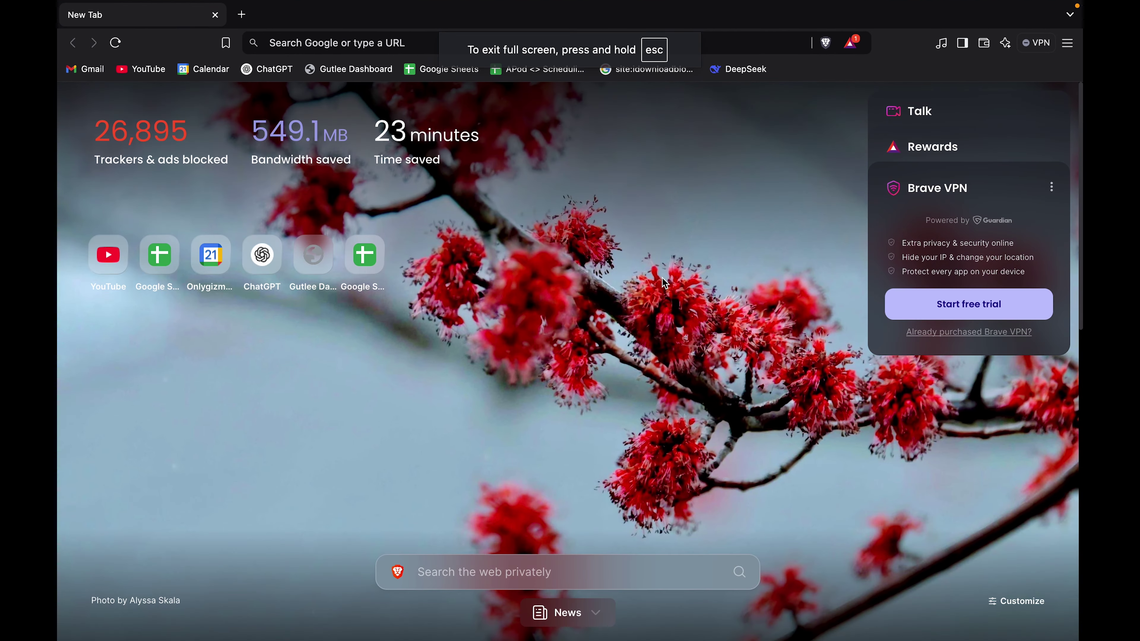
pyautogui.hotkey('ctrl', 'Left')
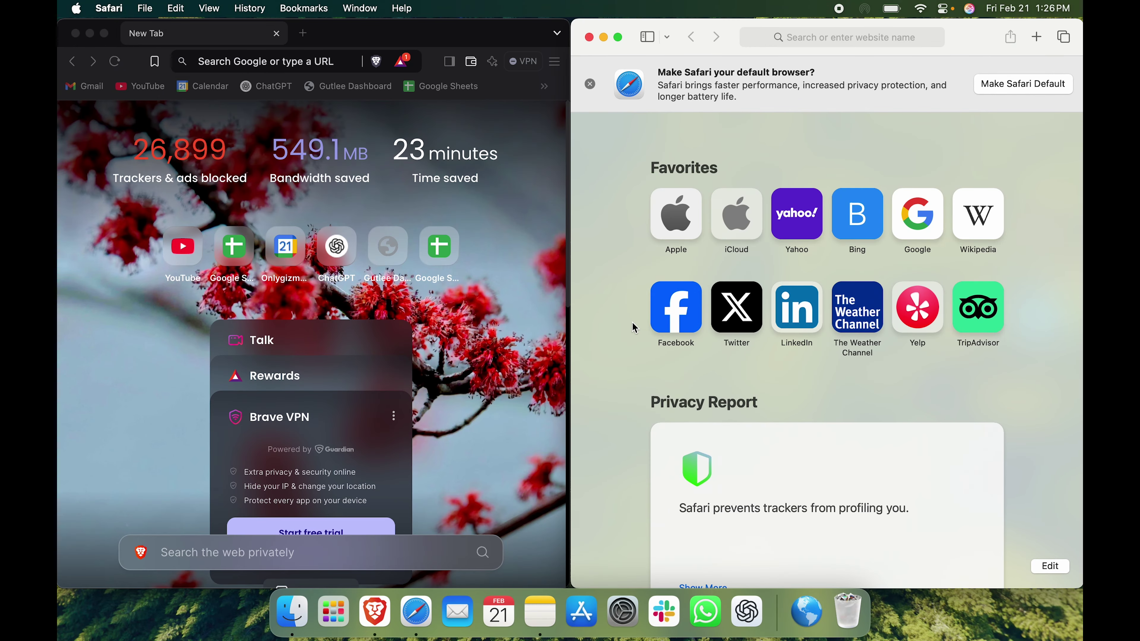
# Tile the Safari window to the right half of the screen and move it to the left half
pyautogui.moveTo(618, 37)
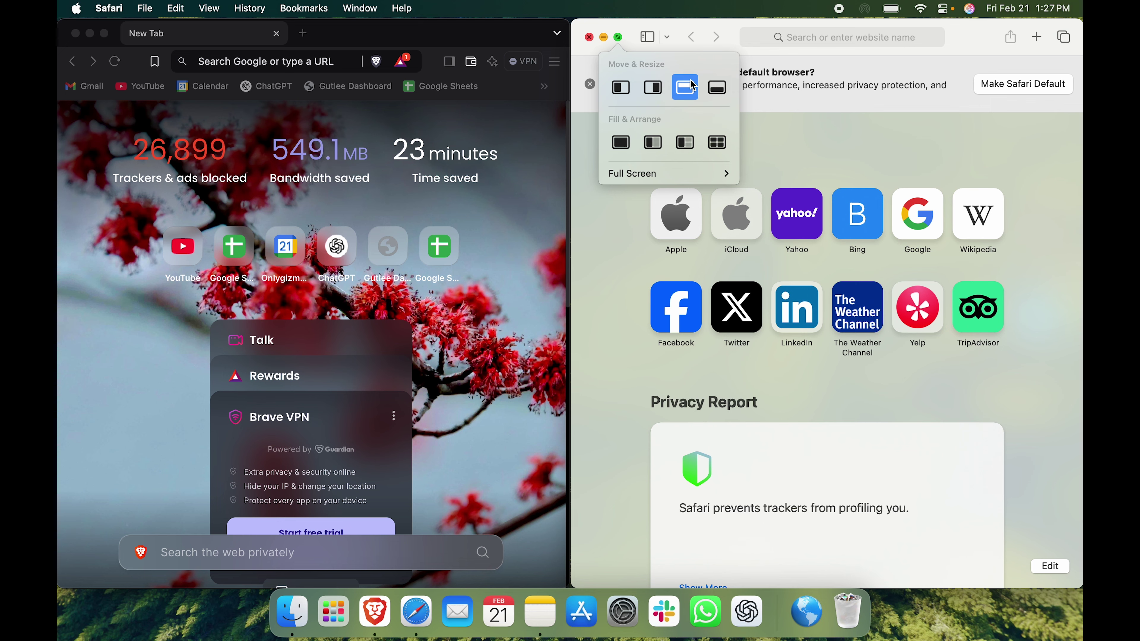
pyautogui.click(659, 95)
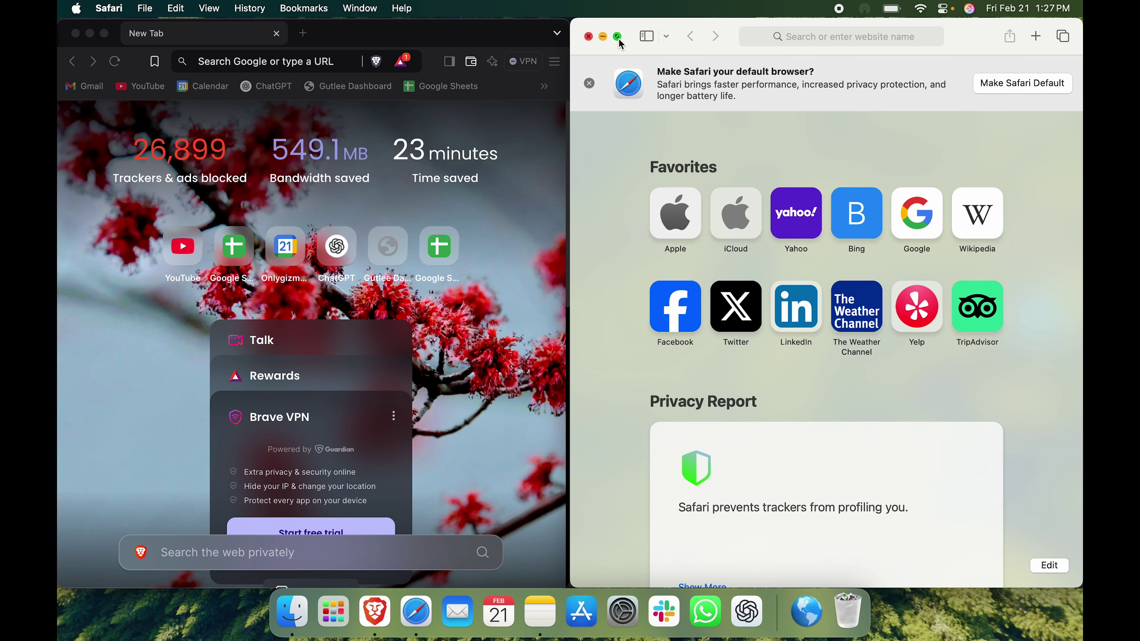
pyautogui.moveTo(618, 36)
pyautogui.click(620, 86)
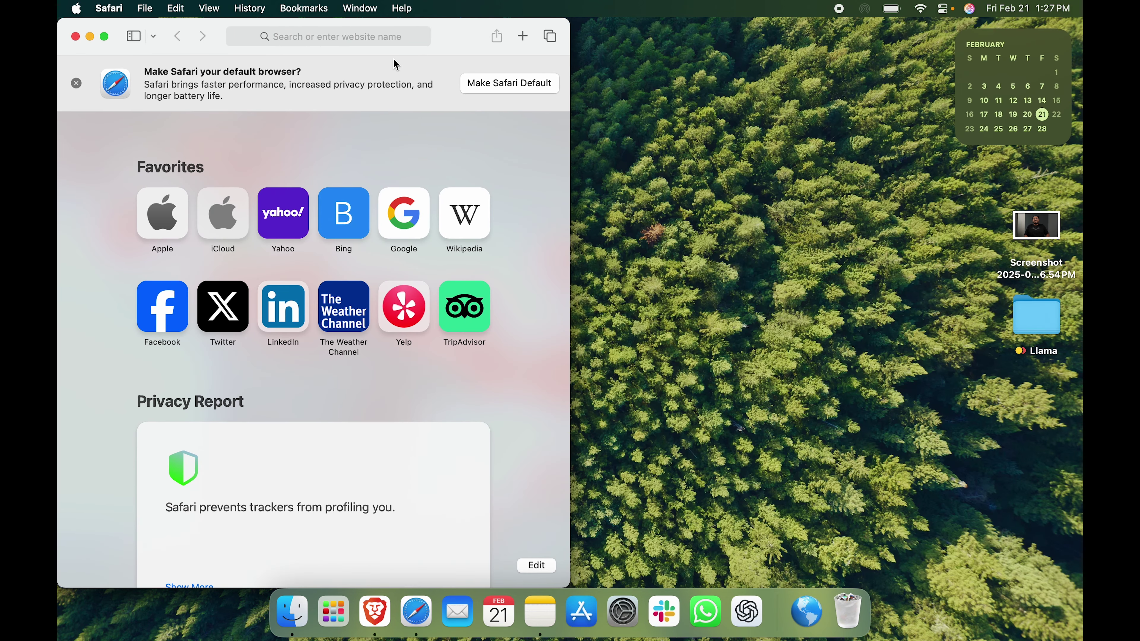
# Stack the two browsers, with Safari tiled to the top half of the screen and Brave to the bottom half
pyautogui.moveTo(105, 37)
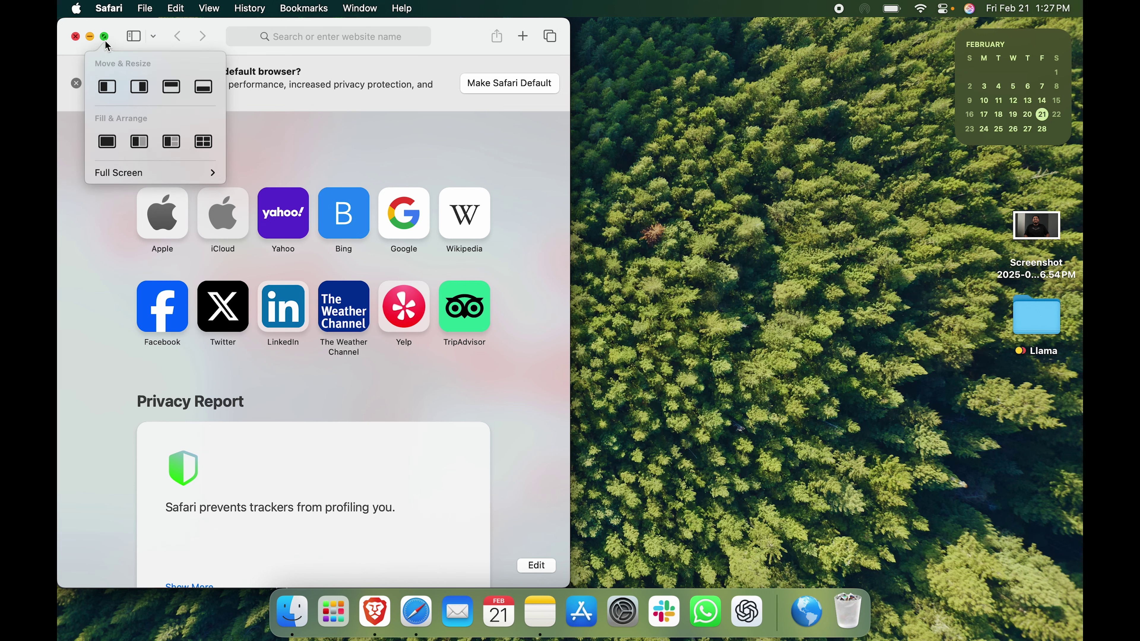
pyautogui.click(168, 85)
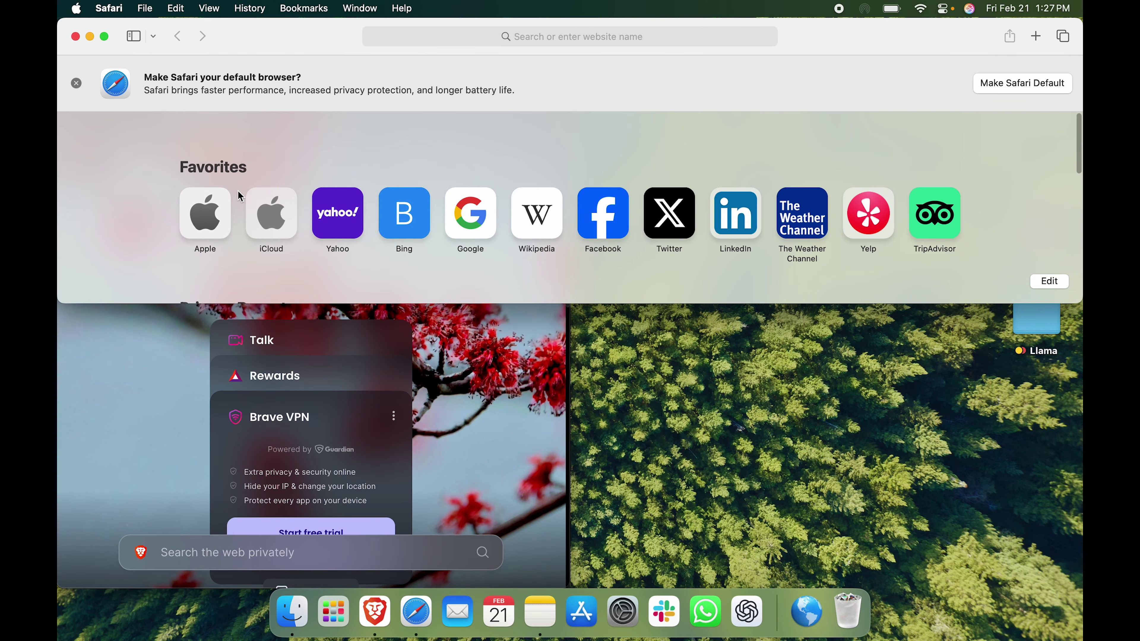
pyautogui.click(412, 362)
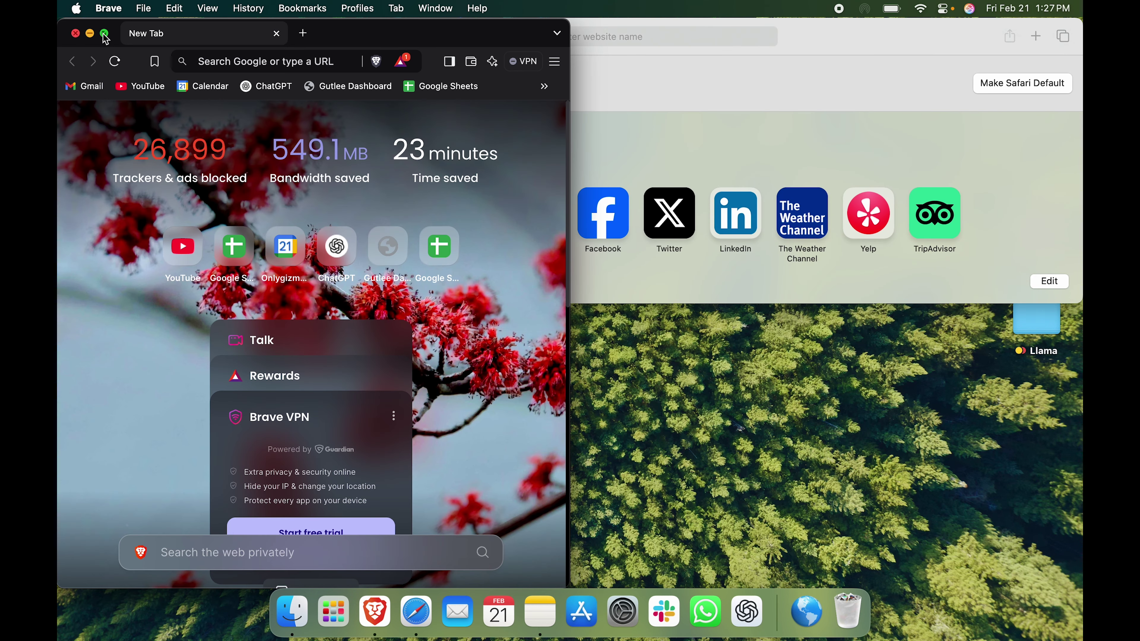
pyautogui.moveTo(105, 37)
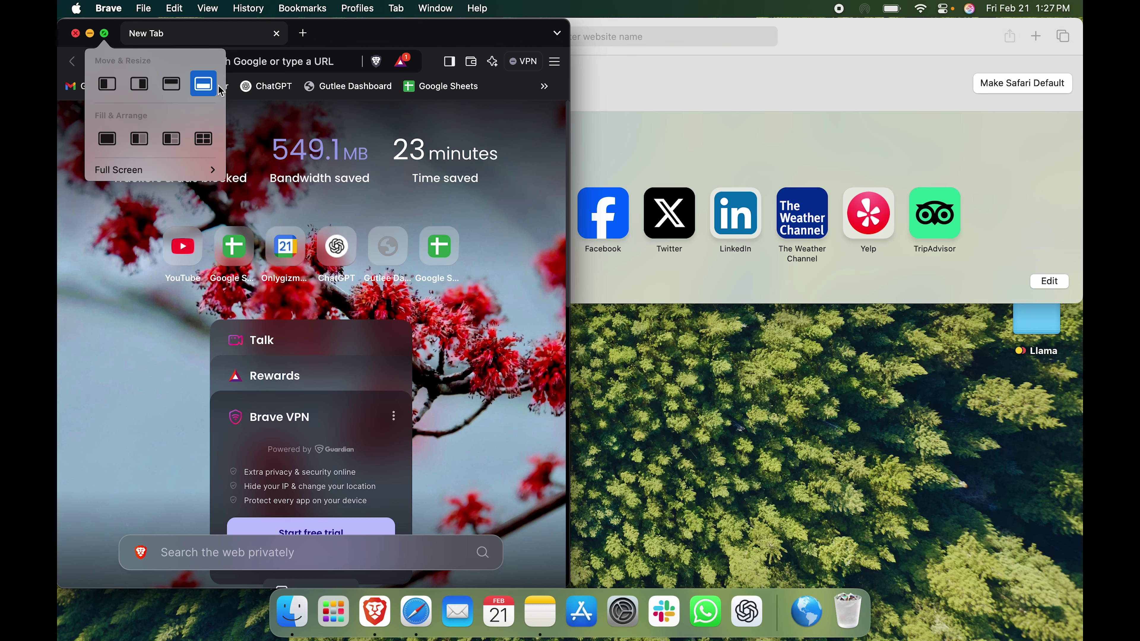
pyautogui.click(208, 85)
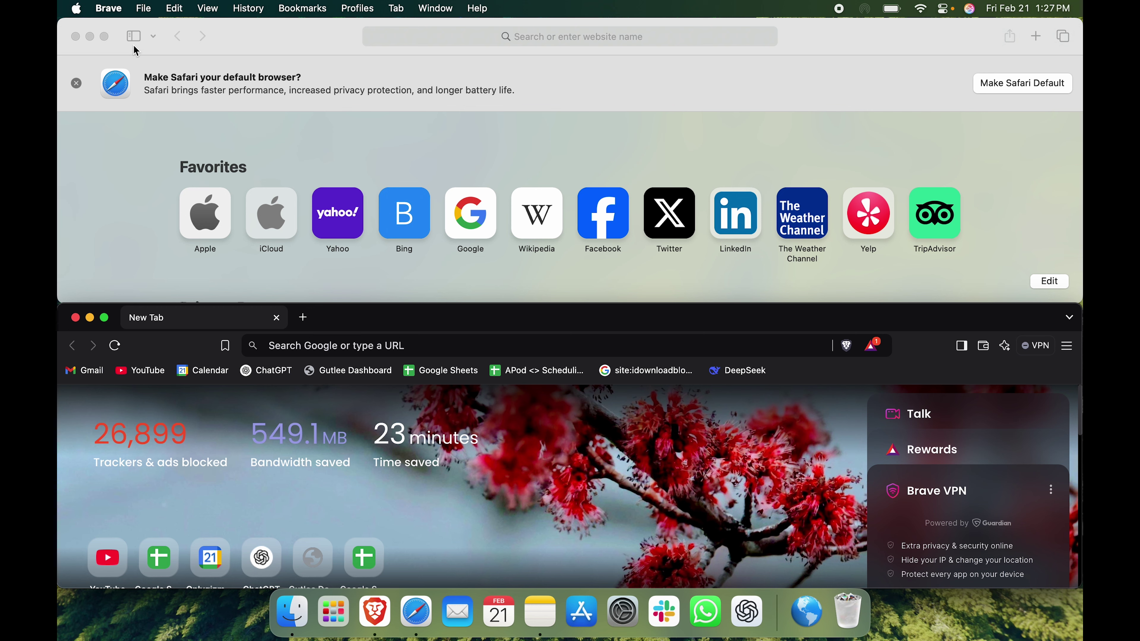
# Return the browsers to a side-by-side layout, with Brave on the left half and Safari on the right half of the screen
pyautogui.click(110, 72)
pyautogui.moveTo(105, 35)
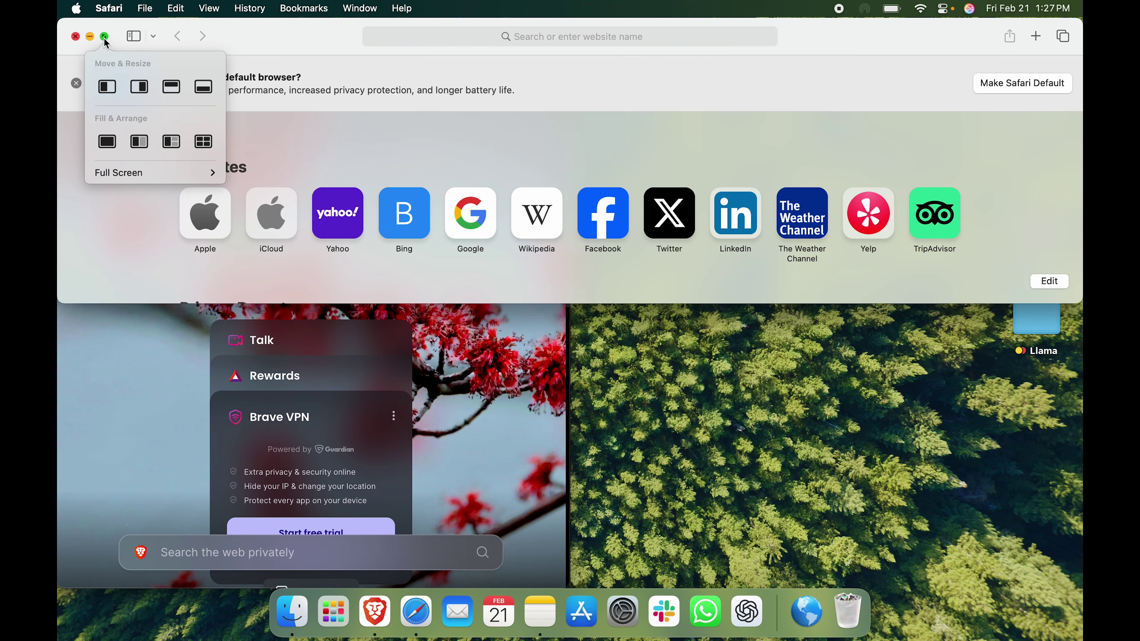
pyautogui.click(138, 92)
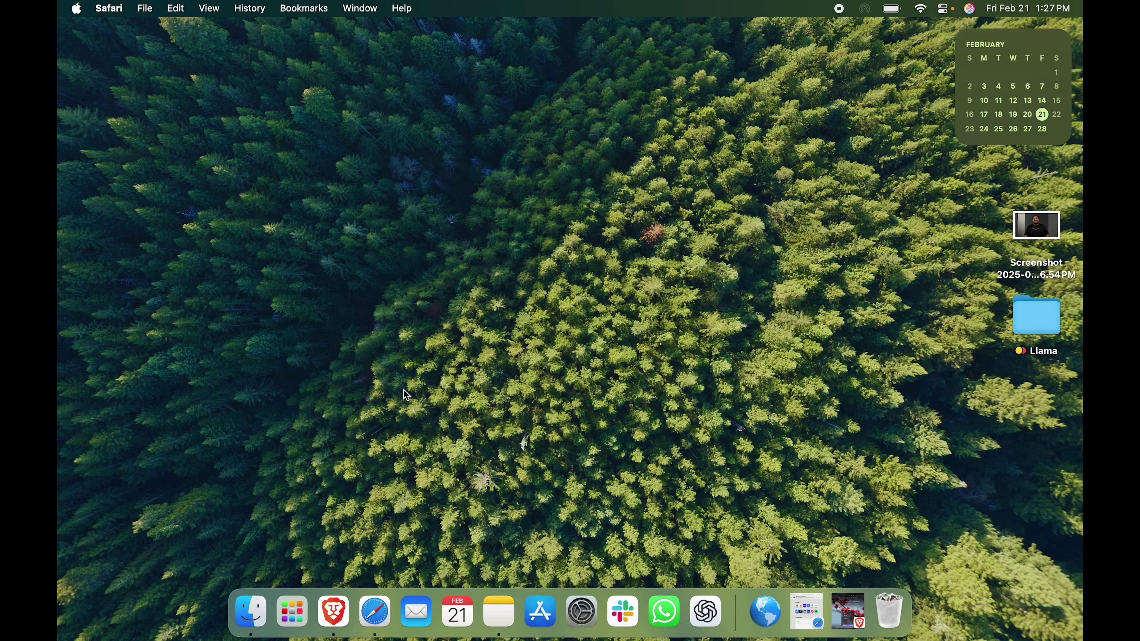
# Search Spotlight for brave and for youtube, look over the suggestions and close the search
pyautogui.press('super+space')
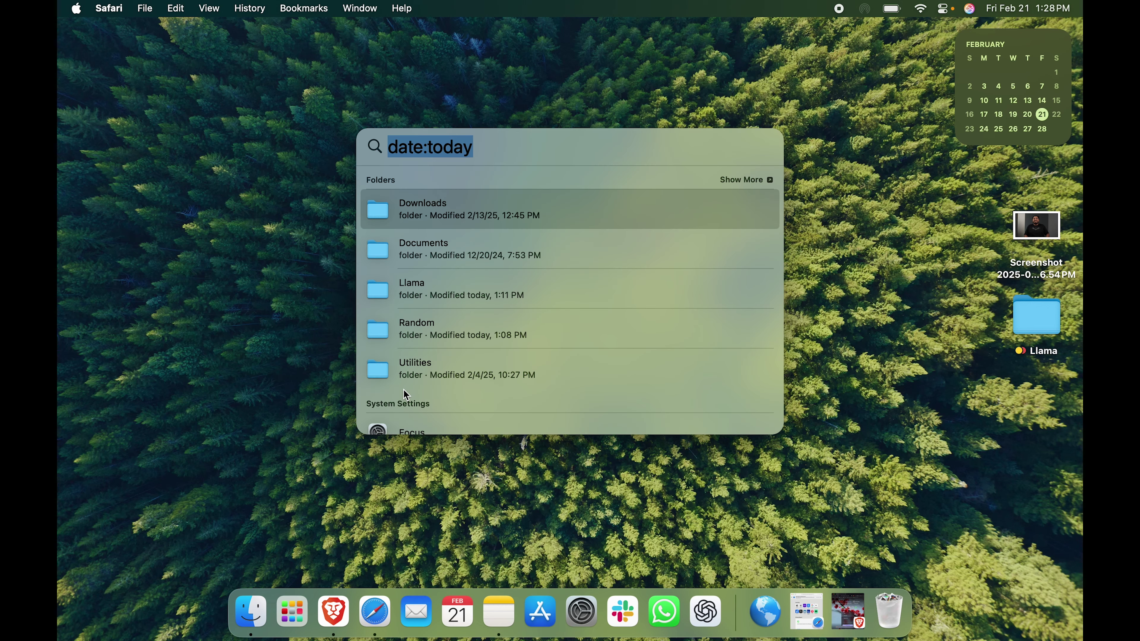
pyautogui.press('BackSpace')
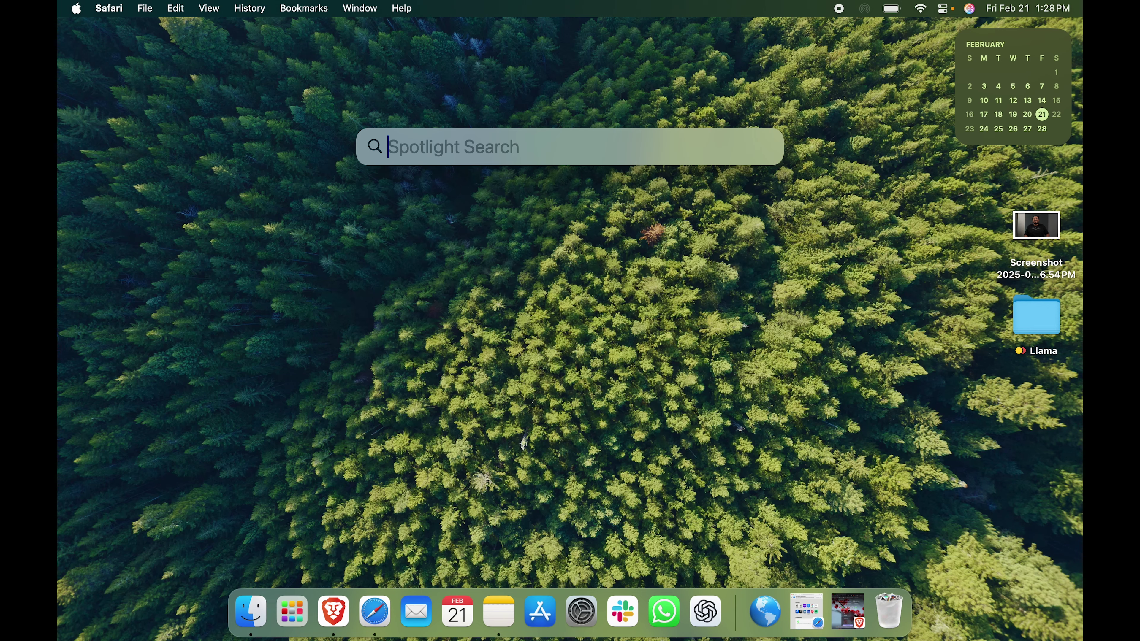
pyautogui.write('brave')
pyautogui.press('super+a')
pyautogui.press('BackSpace')
pyautogui.write('yourtube')
pyautogui.press('super+a')
pyautogui.press('BackSpace')
pyautogui.write('youtube')
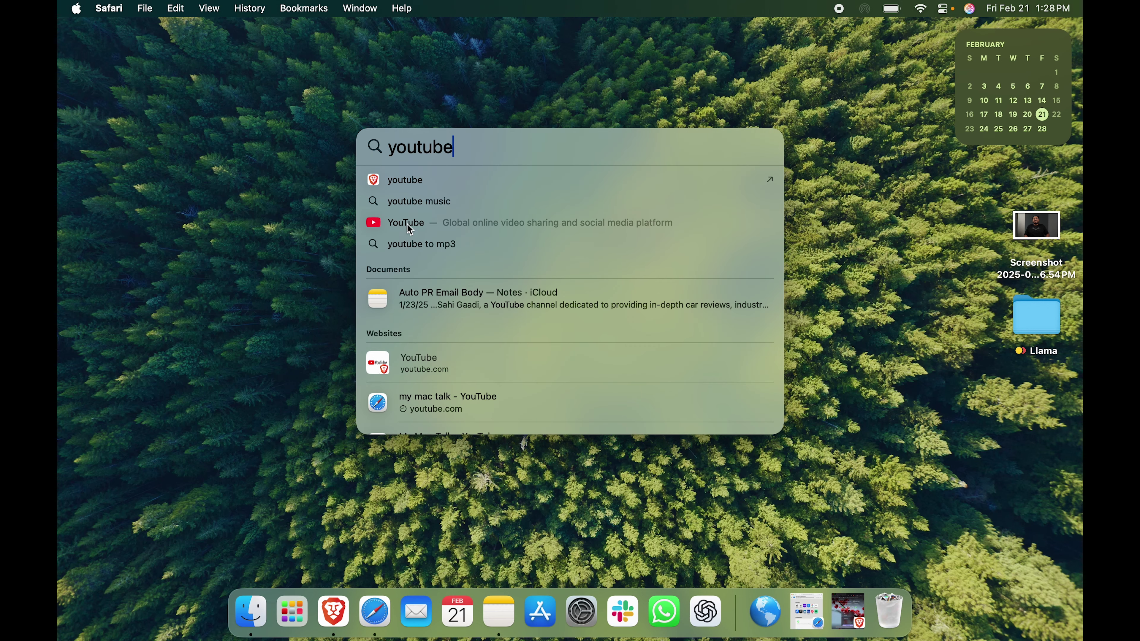
pyautogui.click(502, 345)
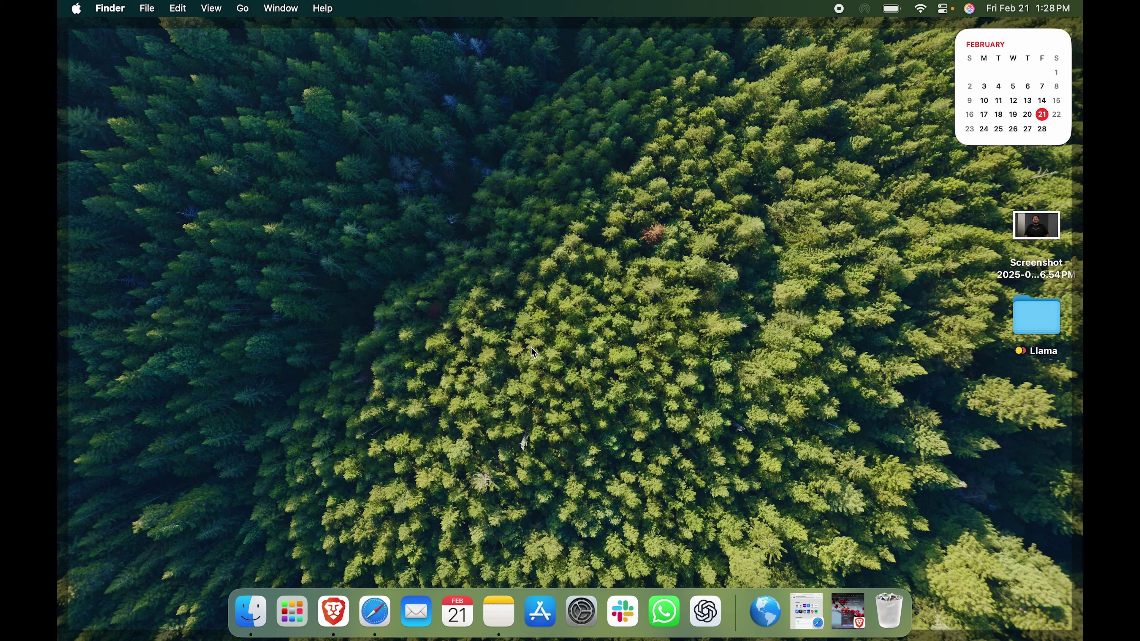
# Cycle through the running apps in the app switcher, switch to Brave and open a browser window
pyautogui.press('super+Tab')
pyautogui.press('super+shift+Tab')
pyautogui.press('super+Tab')
pyautogui.press('super+Tab')
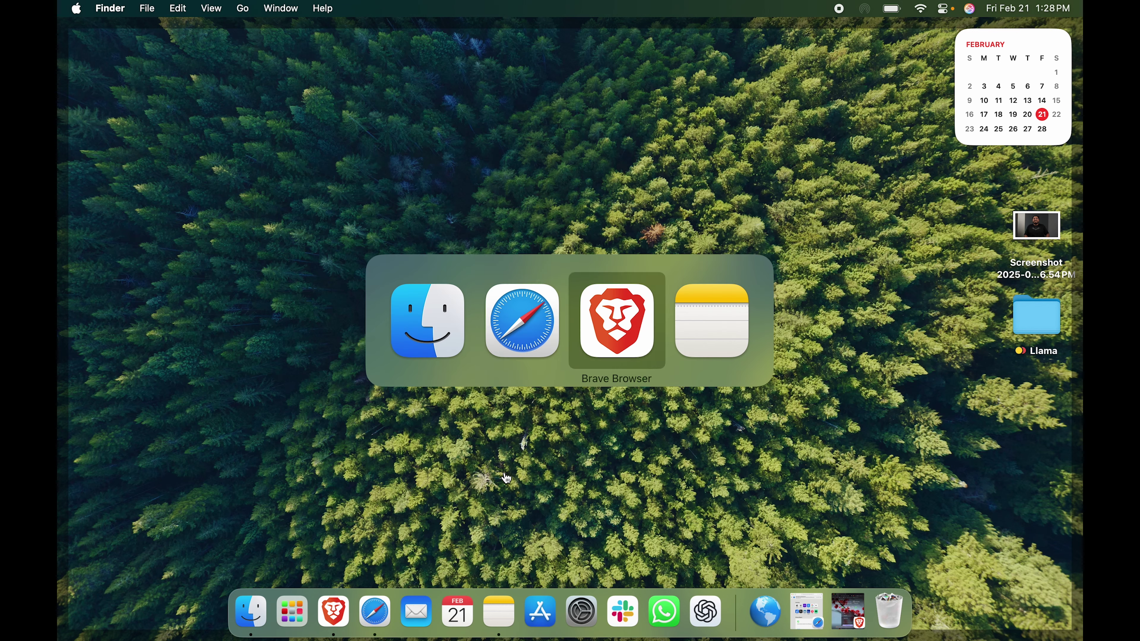
pyautogui.press('super+Tab')
pyautogui.press('super+Tab')
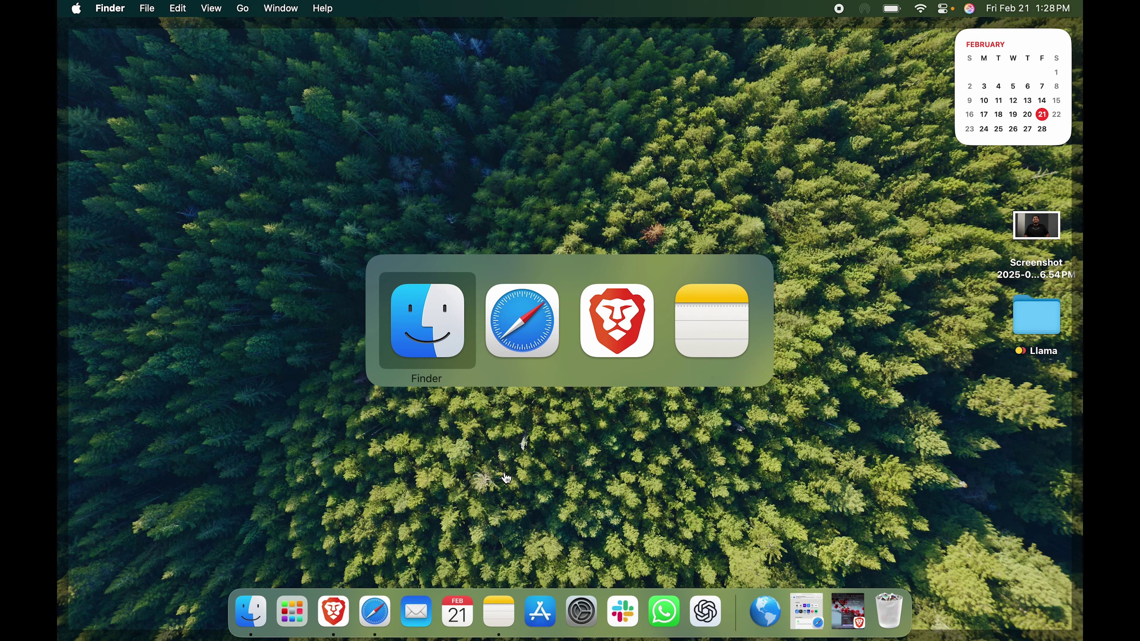
pyautogui.press('super+Tab')
pyautogui.press('super+Tab')
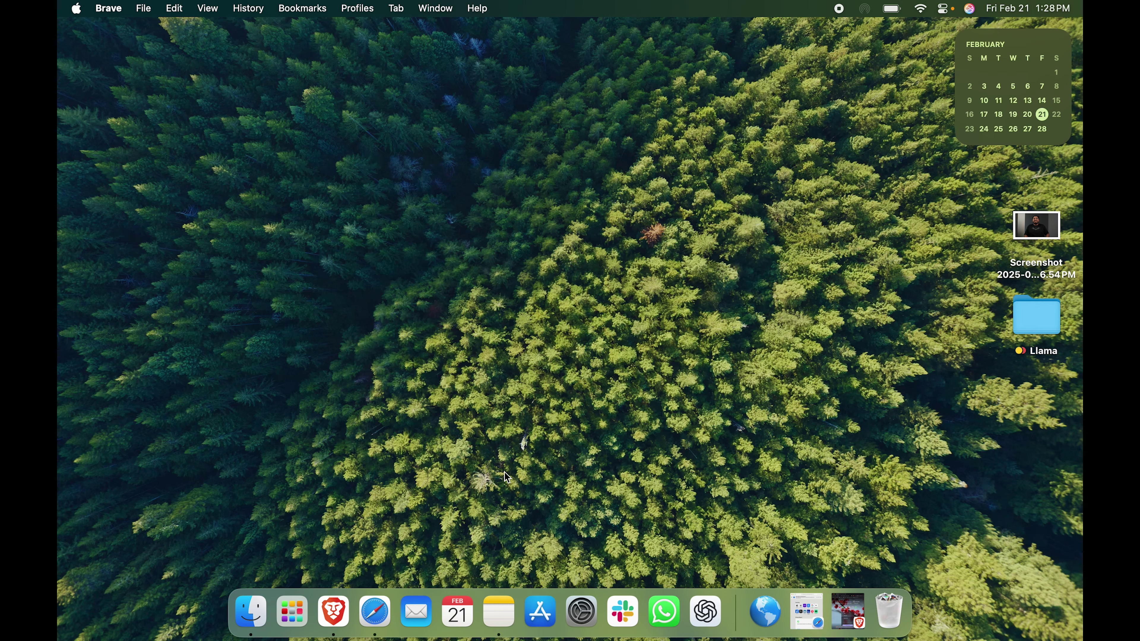
pyautogui.press('super+n')
# Show the app switcher over Brave to view the running apps and dismiss it
pyautogui.press('super+Tab')
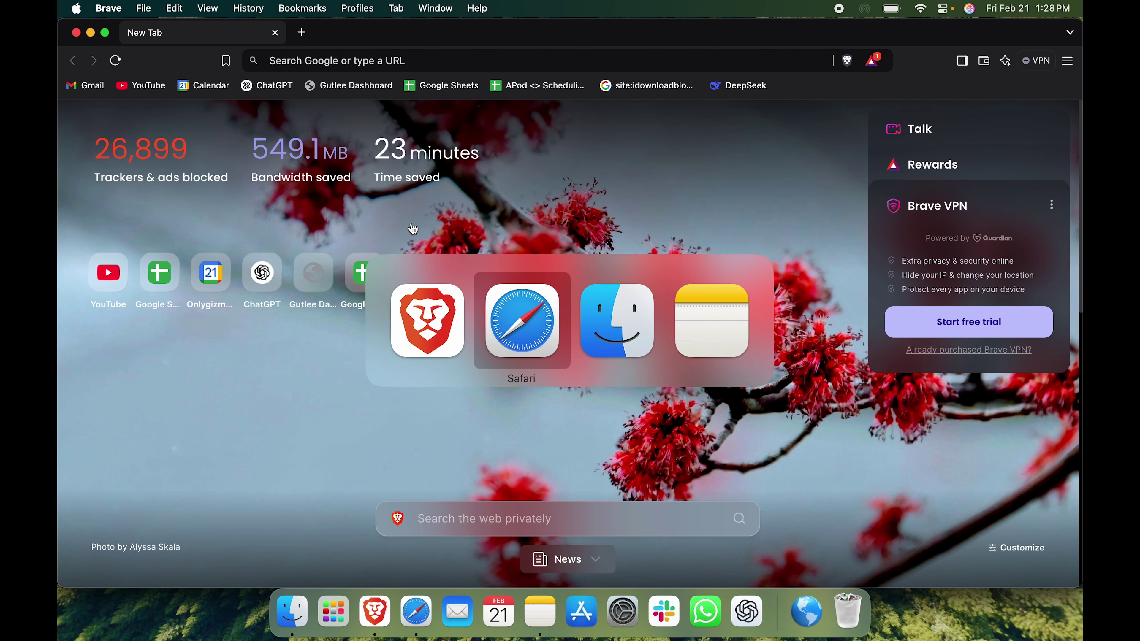
pyautogui.press('super+Tab')
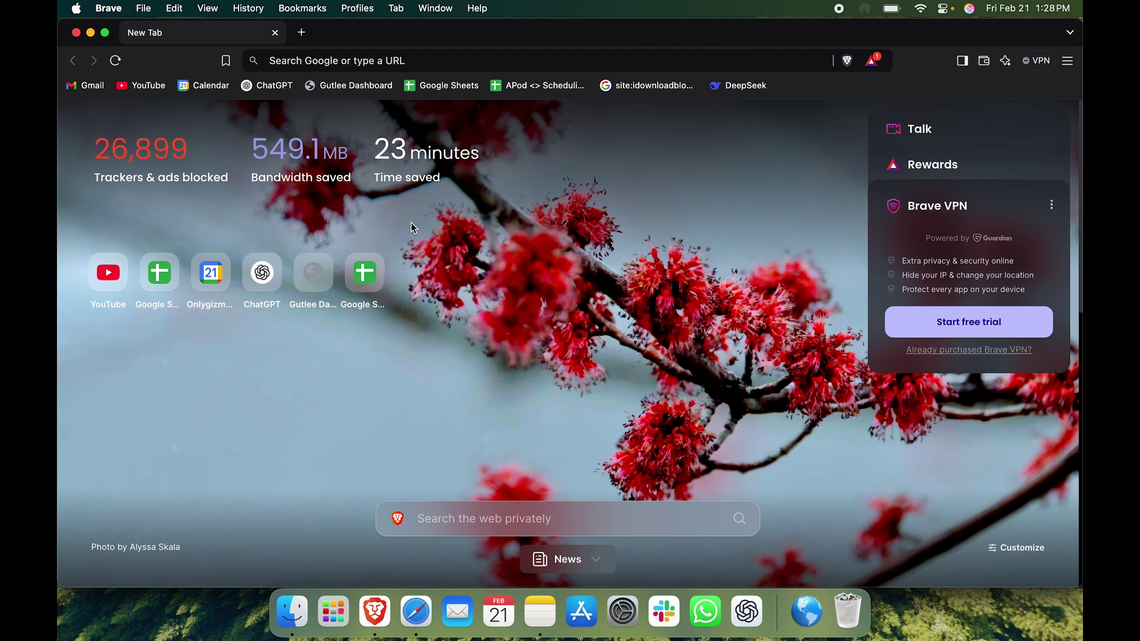
pyautogui.press('super+Tab')
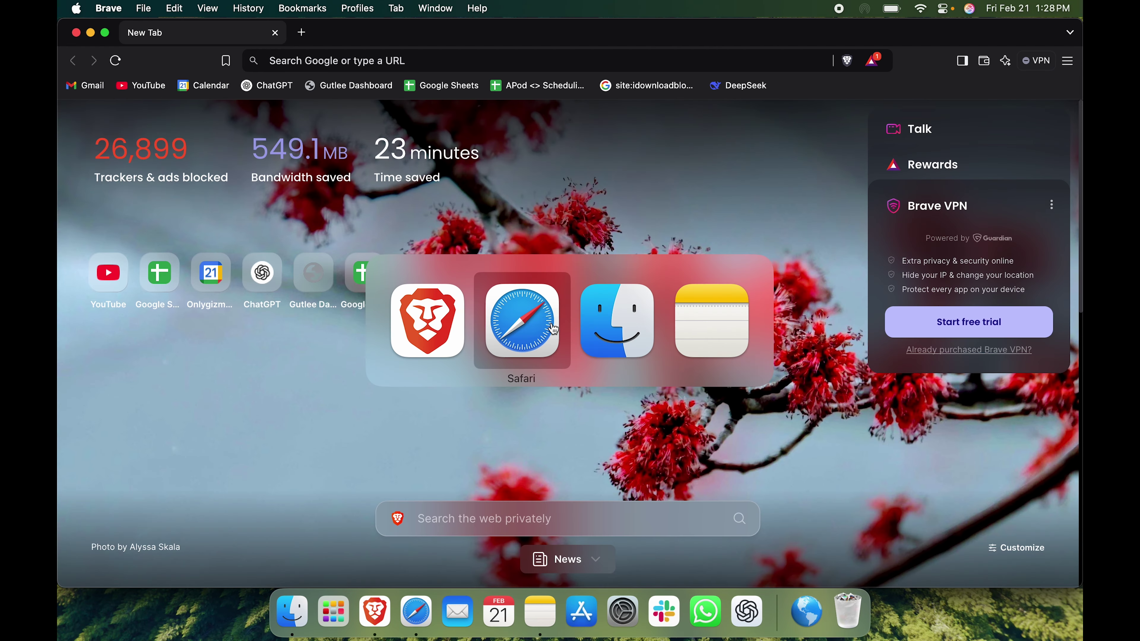
pyautogui.press('Escape')
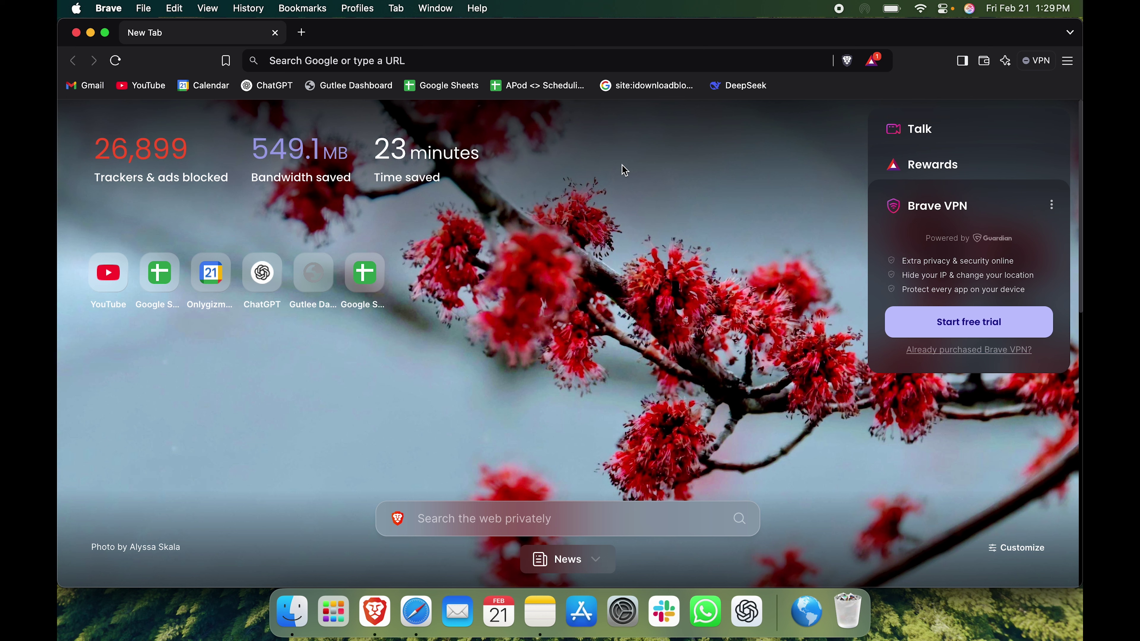
# Capture a screenshot of the area of Brave's new tab page containing the blocking statistics and site shortcuts
pyautogui.press('super+shift+4')
pyautogui.moveTo(62, 127); pyautogui.dragTo(568, 344)
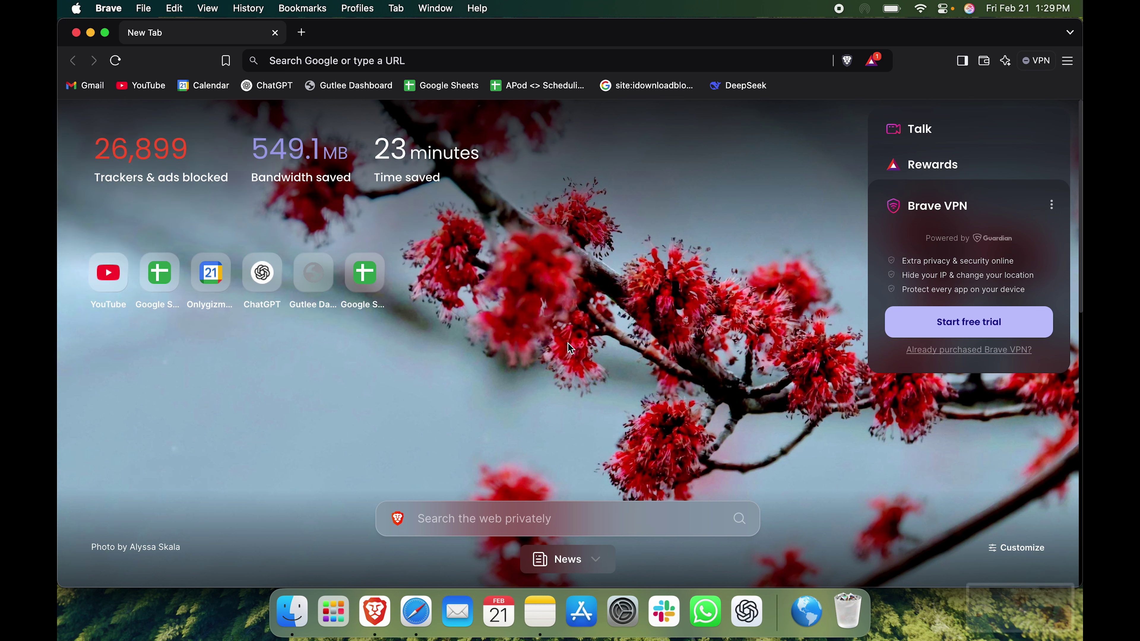
pyautogui.click(1005, 609)
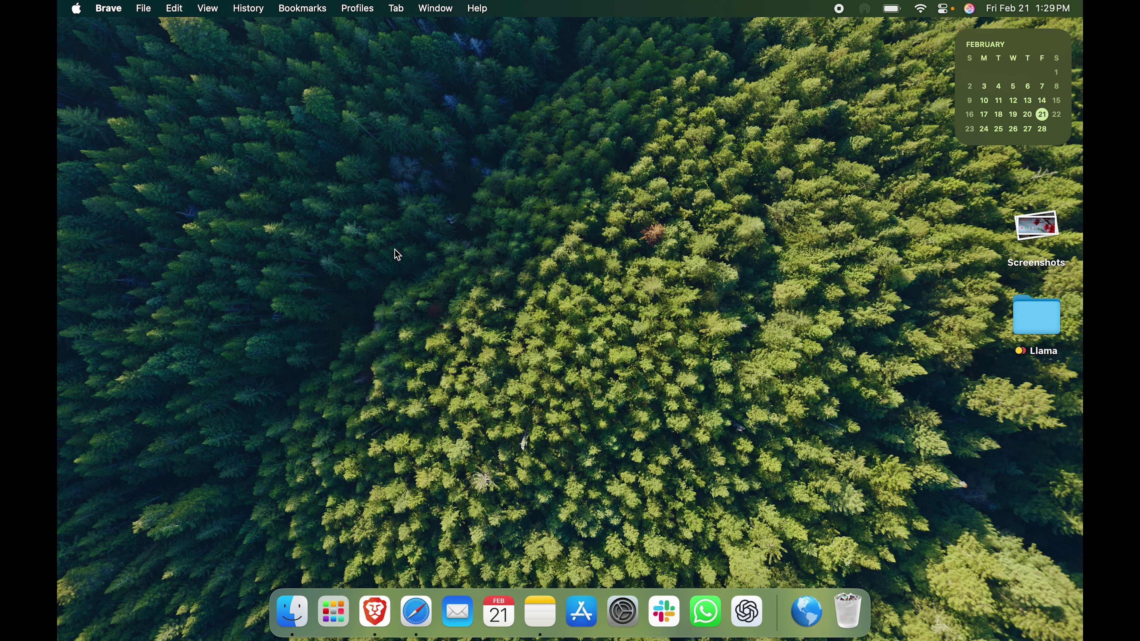
# Open System Settings, view the available Focus modes in Control Center and close Control Center
pyautogui.click(624, 611)
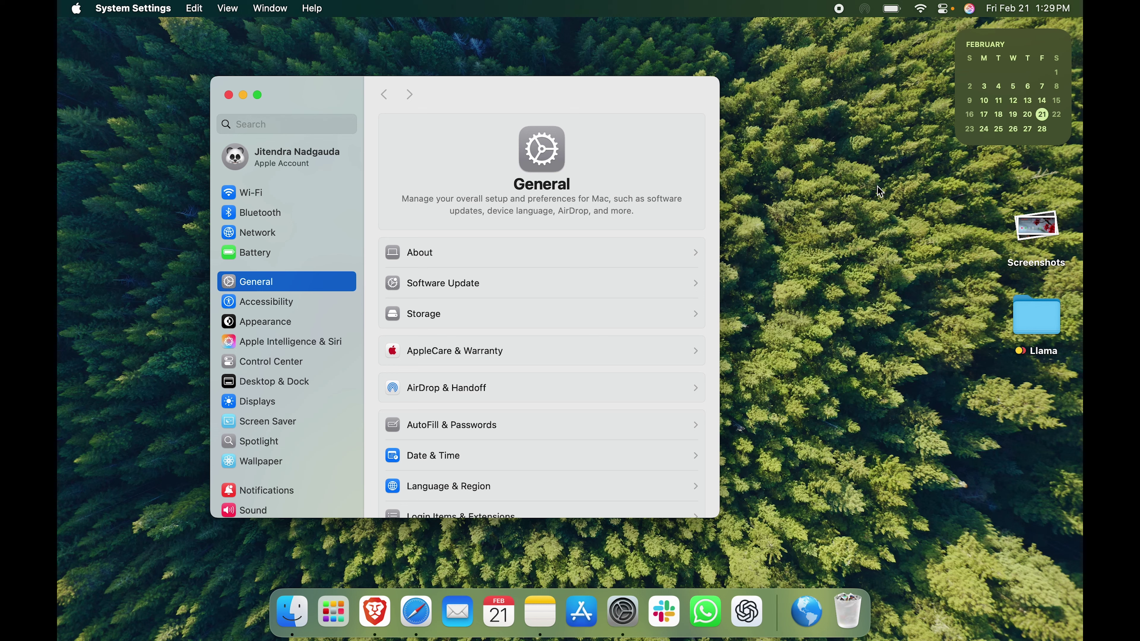
pyautogui.click(945, 8)
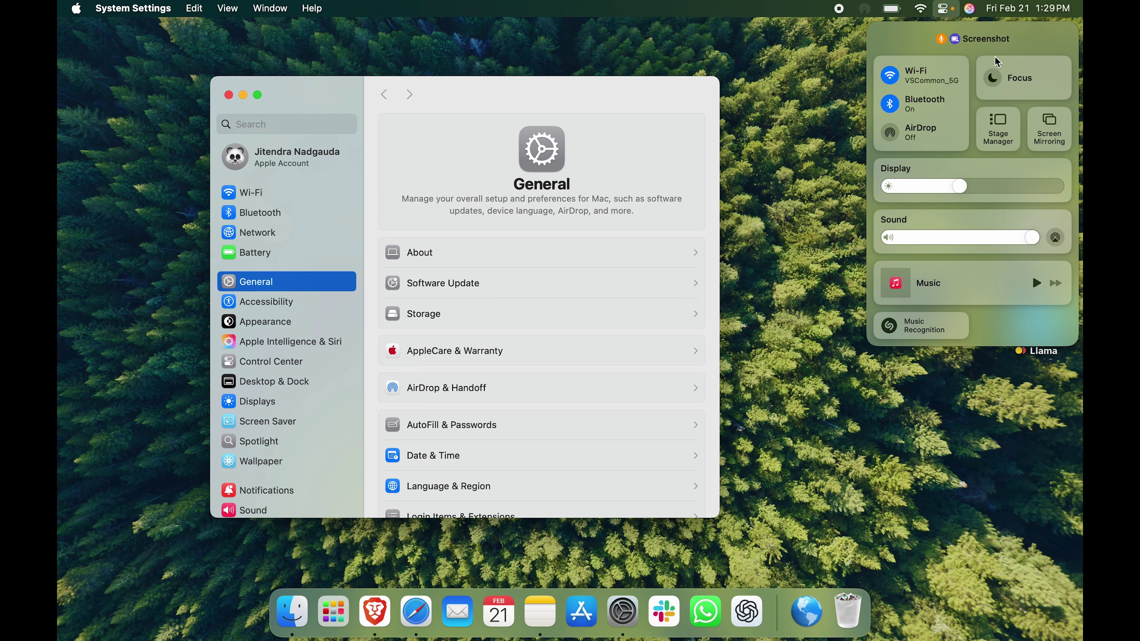
pyautogui.click(1034, 87)
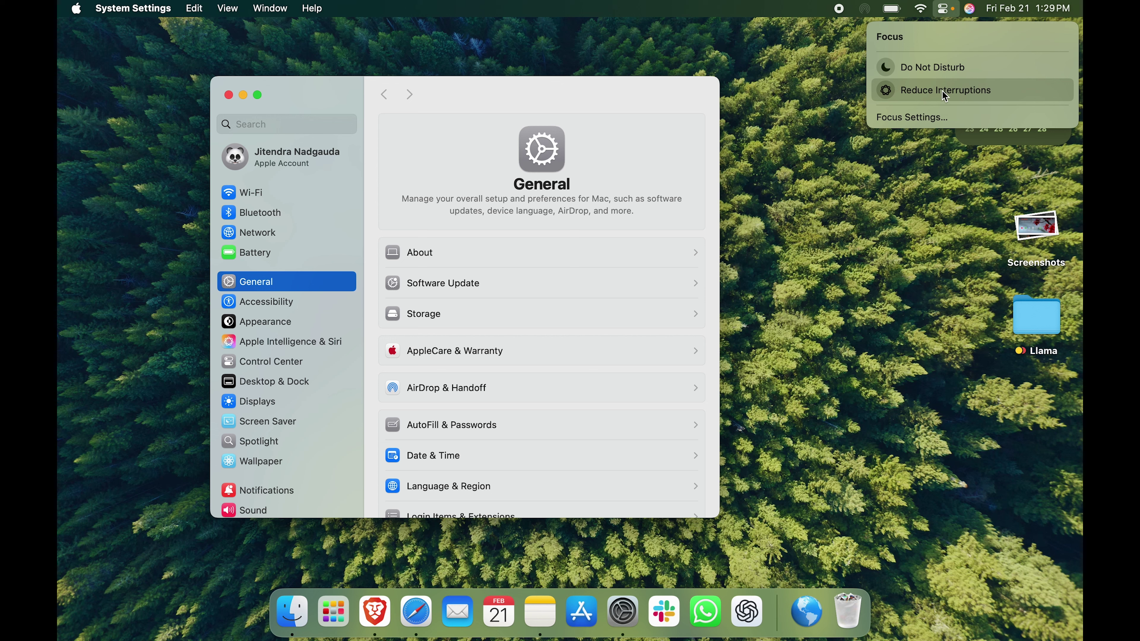
pyautogui.click(665, 137)
# Open the Do Not Disturb settings under Focus and toggle Intelligent Breakthrough & Silencing on and back off
pyautogui.scroll(-1, 359, 380)
pyautogui.scroll(-5, 359, 379)
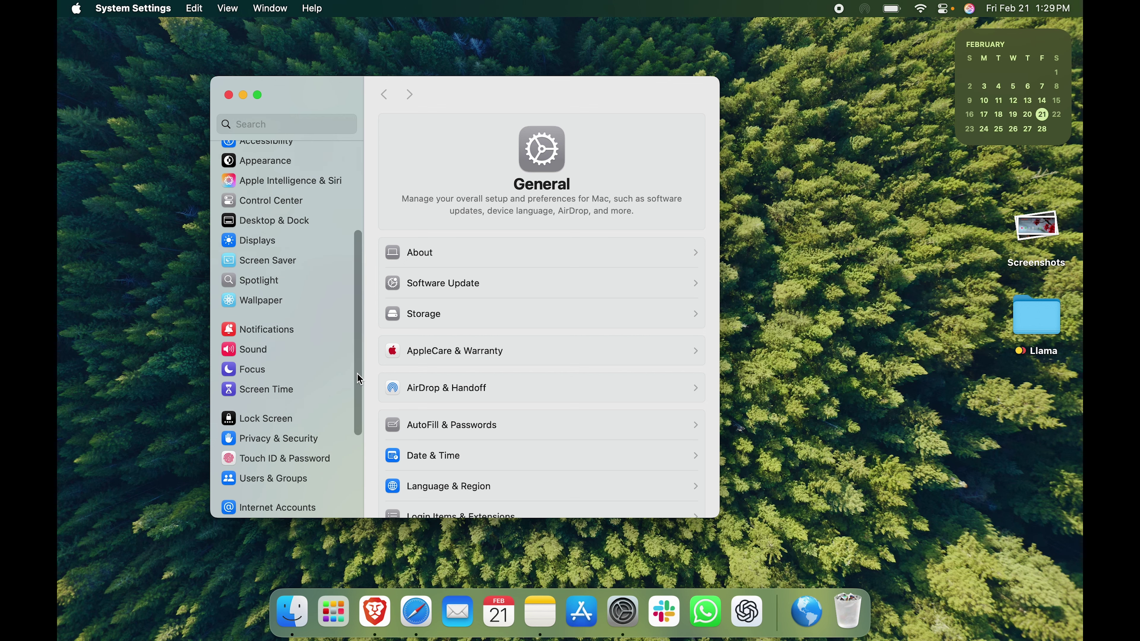
pyautogui.click(243, 354)
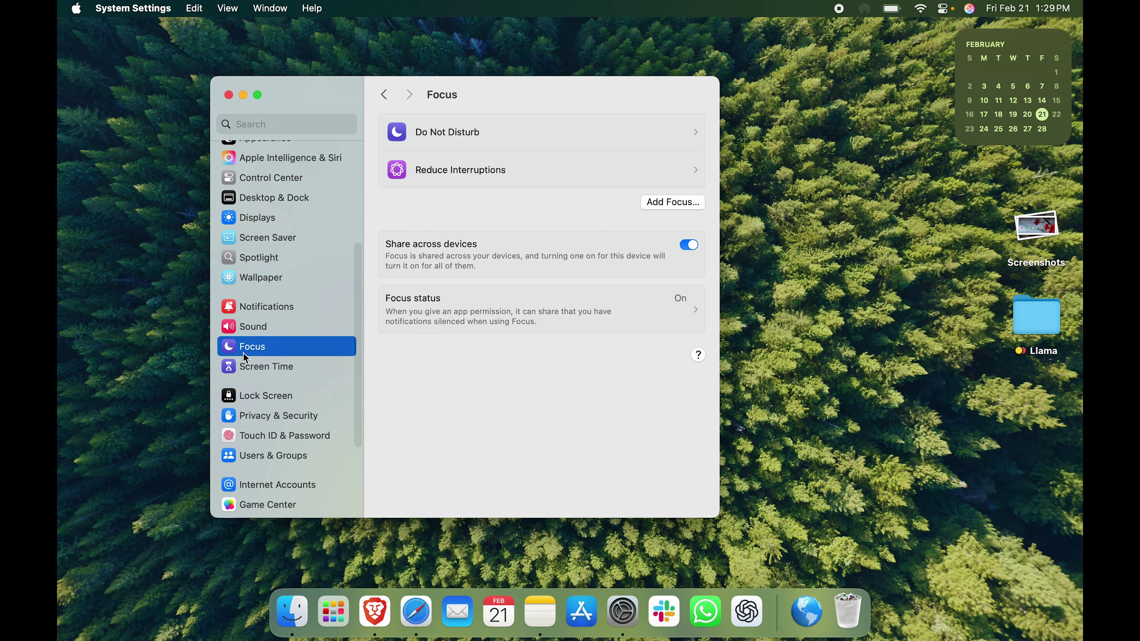
pyautogui.click(477, 147)
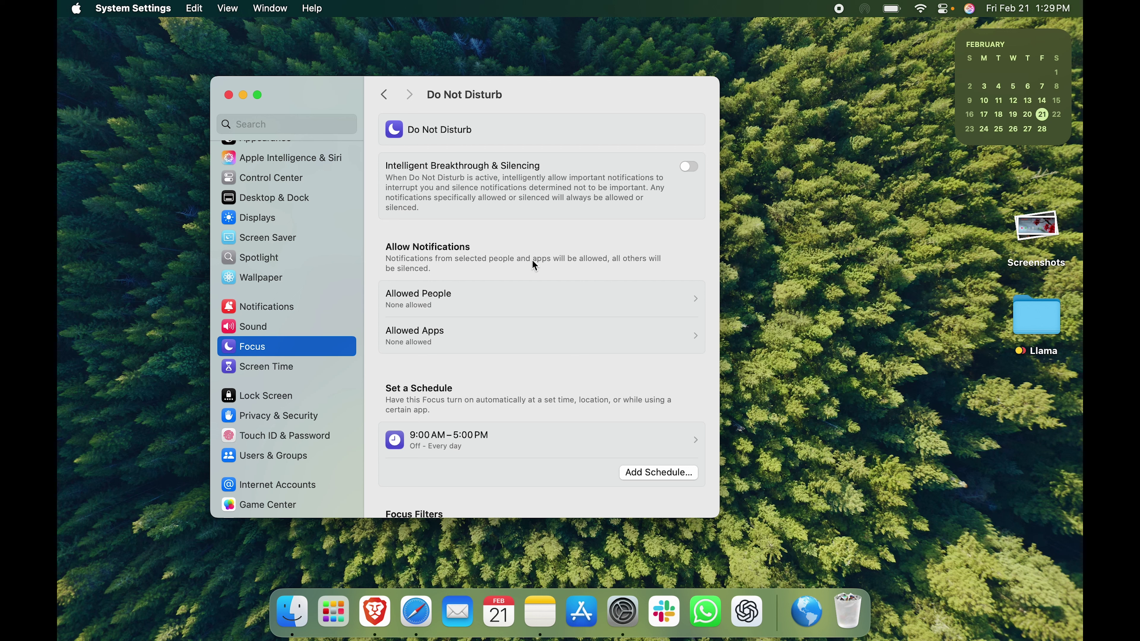
pyautogui.click(684, 166)
pyautogui.click(683, 167)
# View the schedule types available for the Do Not Disturb Focus and cancel adding a schedule
pyautogui.scroll(-4, 510, 256)
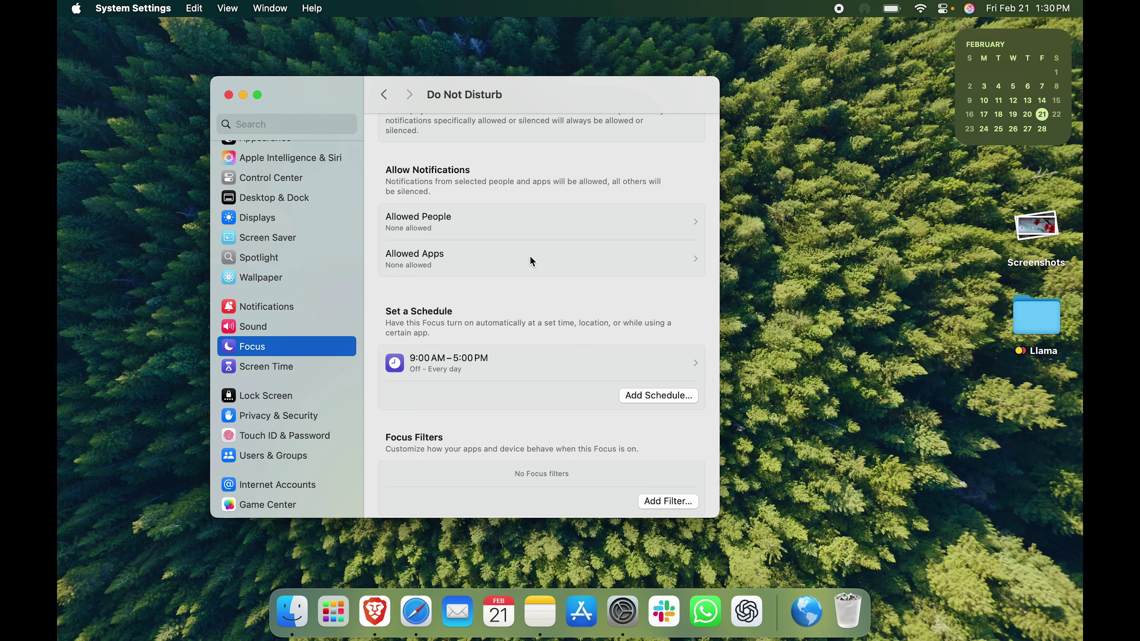
pyautogui.scroll(-3, 531, 292)
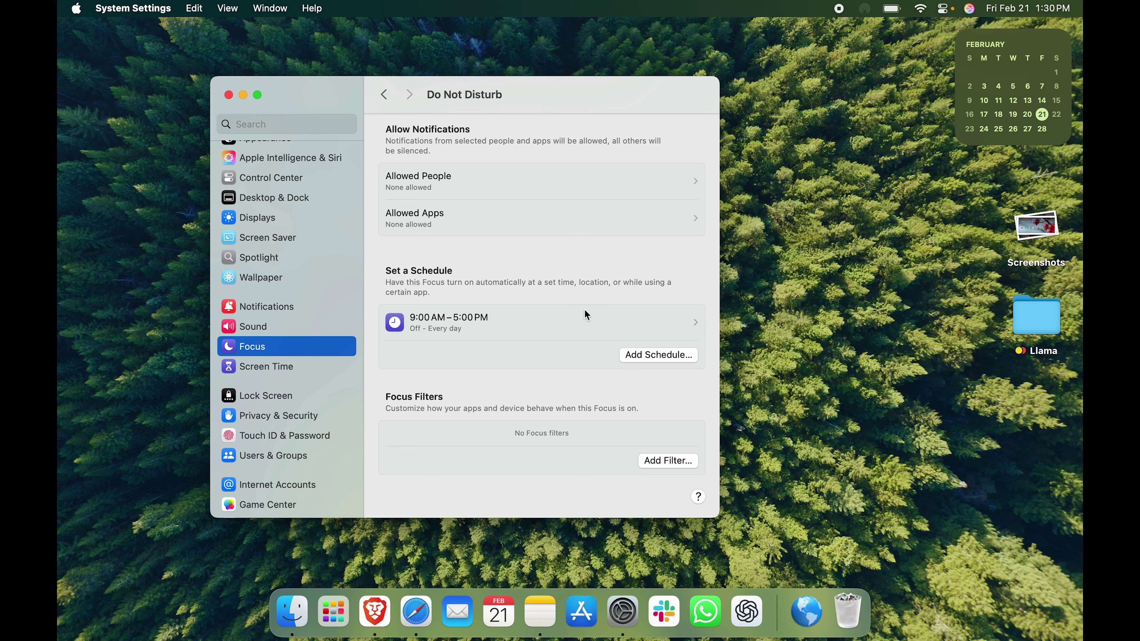
pyautogui.click(660, 354)
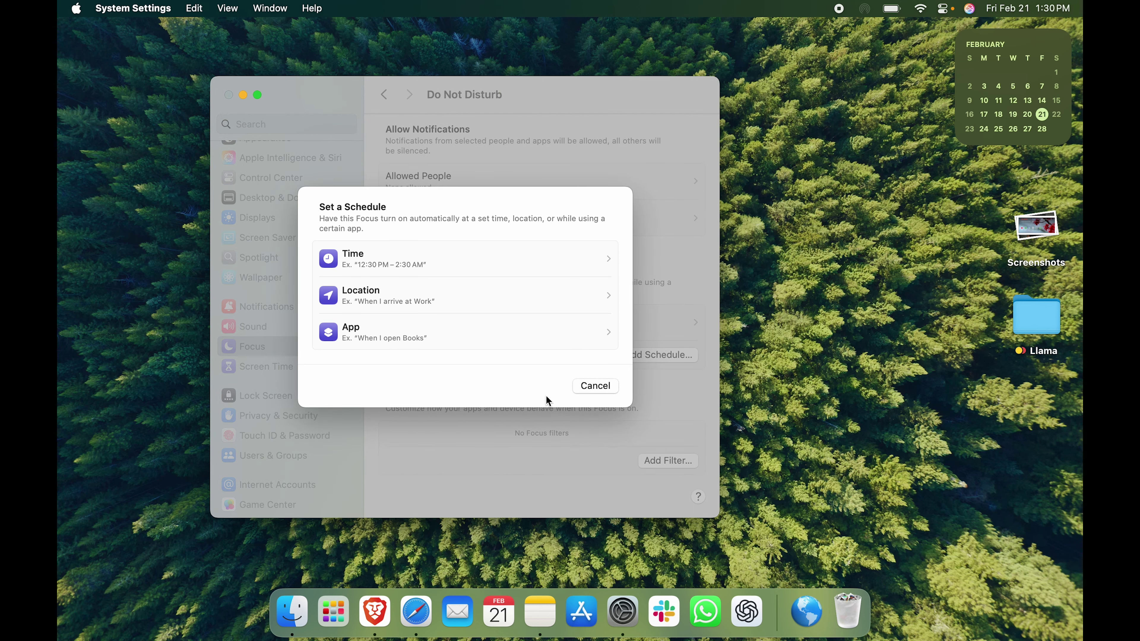
pyautogui.click(598, 386)
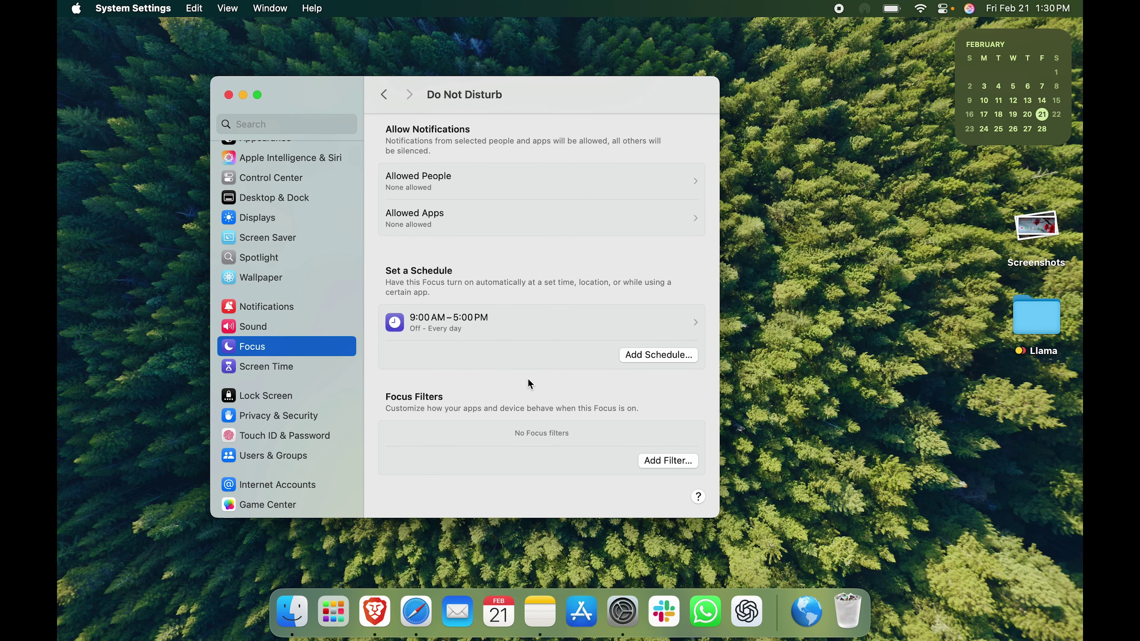
# Review the settings of the Reduce Interruptions Focus, return to the Focus overview and quit System Settings
pyautogui.click(384, 94)
pyautogui.click(464, 169)
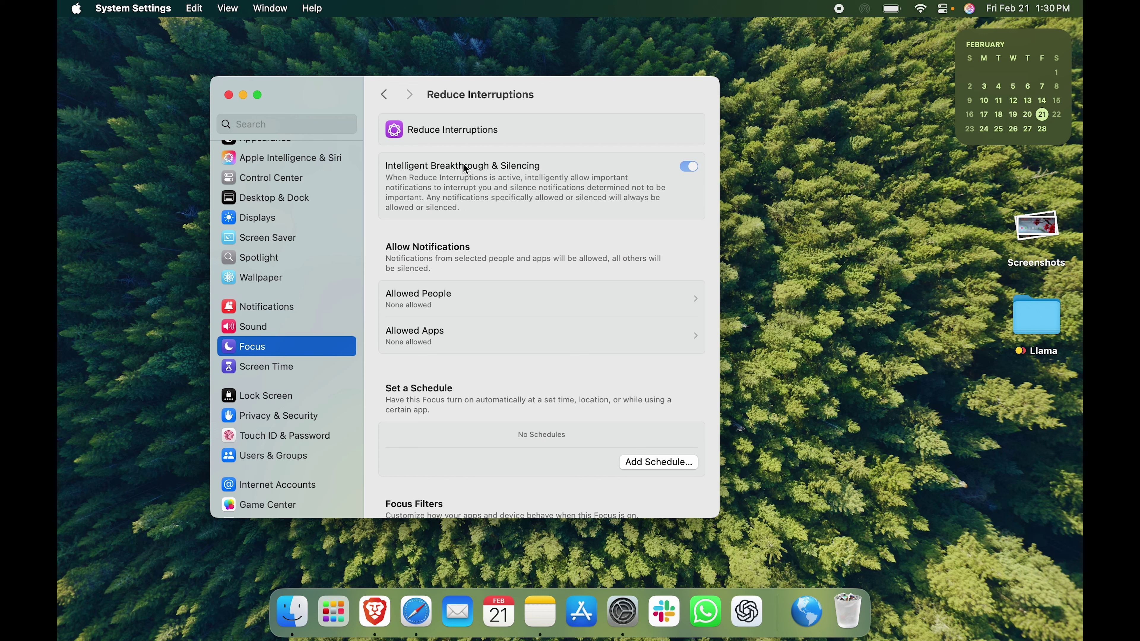
pyautogui.scroll(-4, 568, 341)
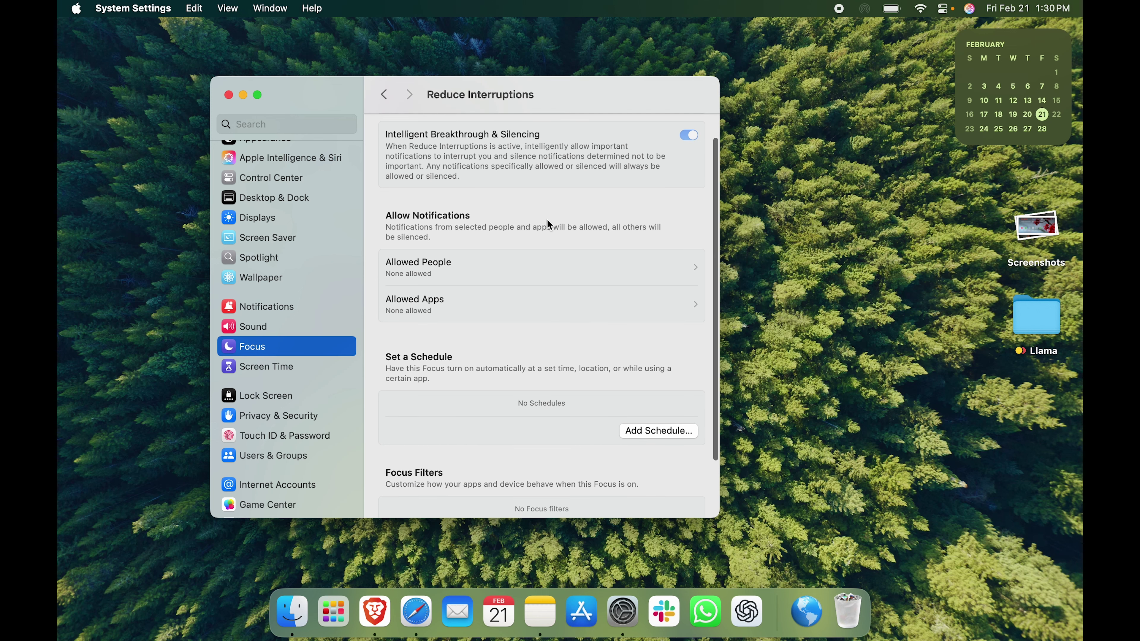
pyautogui.scroll(4, 547, 221)
pyautogui.click(384, 94)
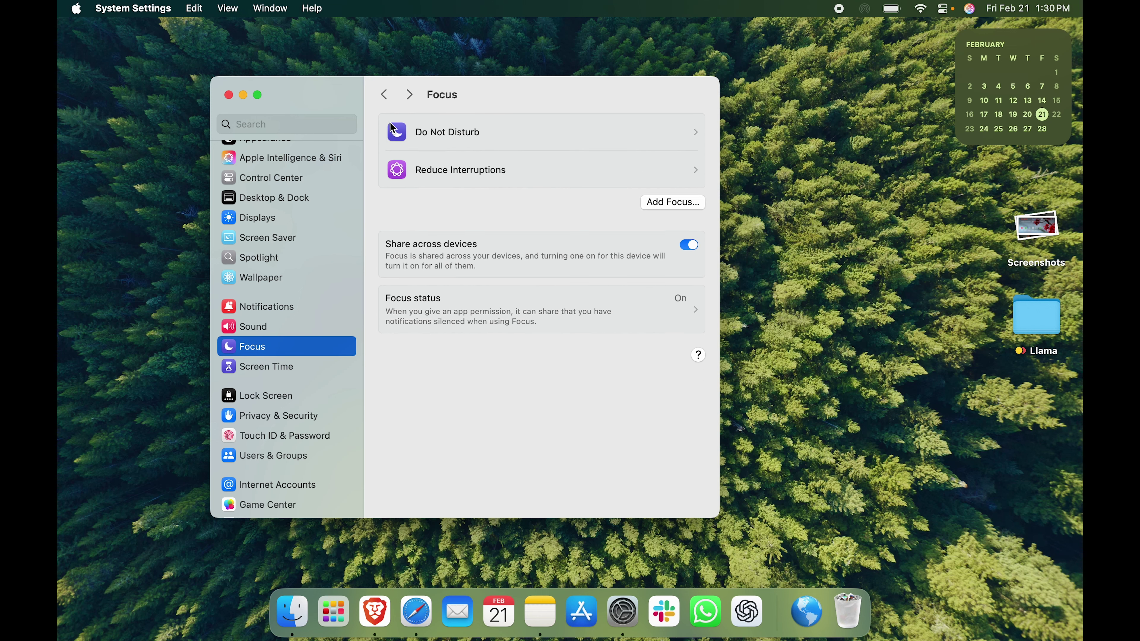
pyautogui.press('super+q')
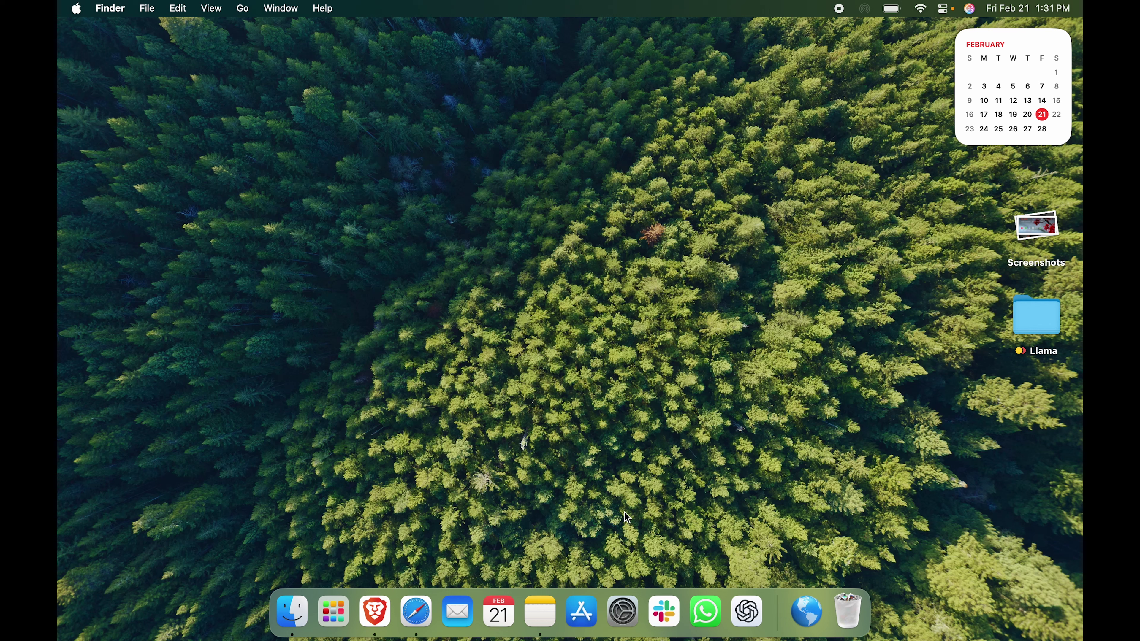
# Reopen System Settings, view the Low Power Mode options in the Battery settings, dismiss them and close the window
pyautogui.click(623, 612)
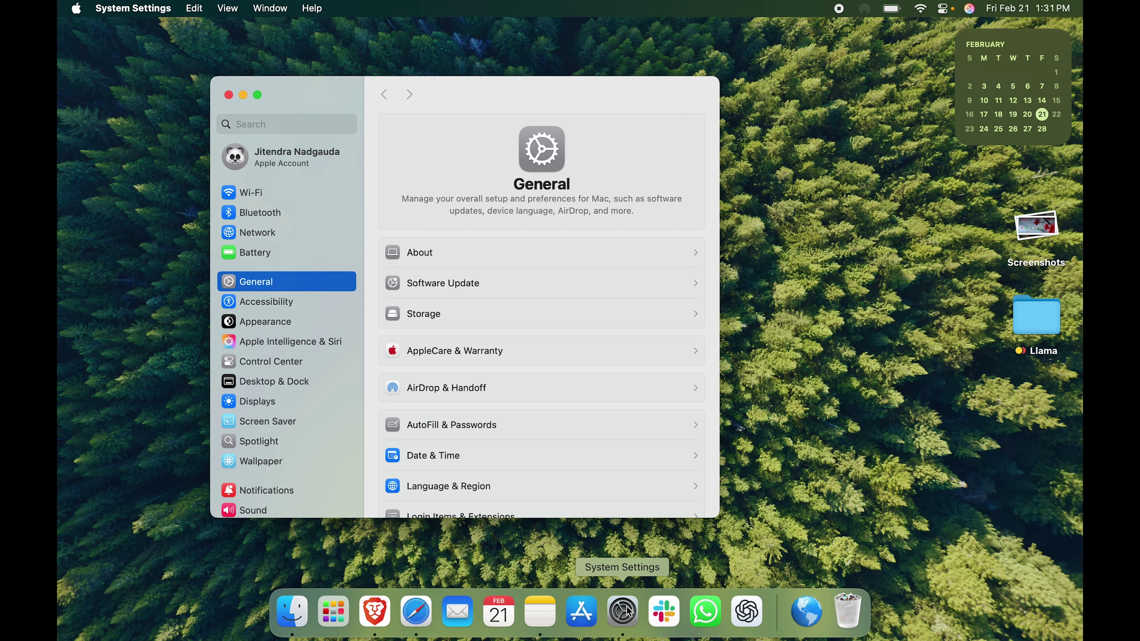
pyautogui.click(270, 255)
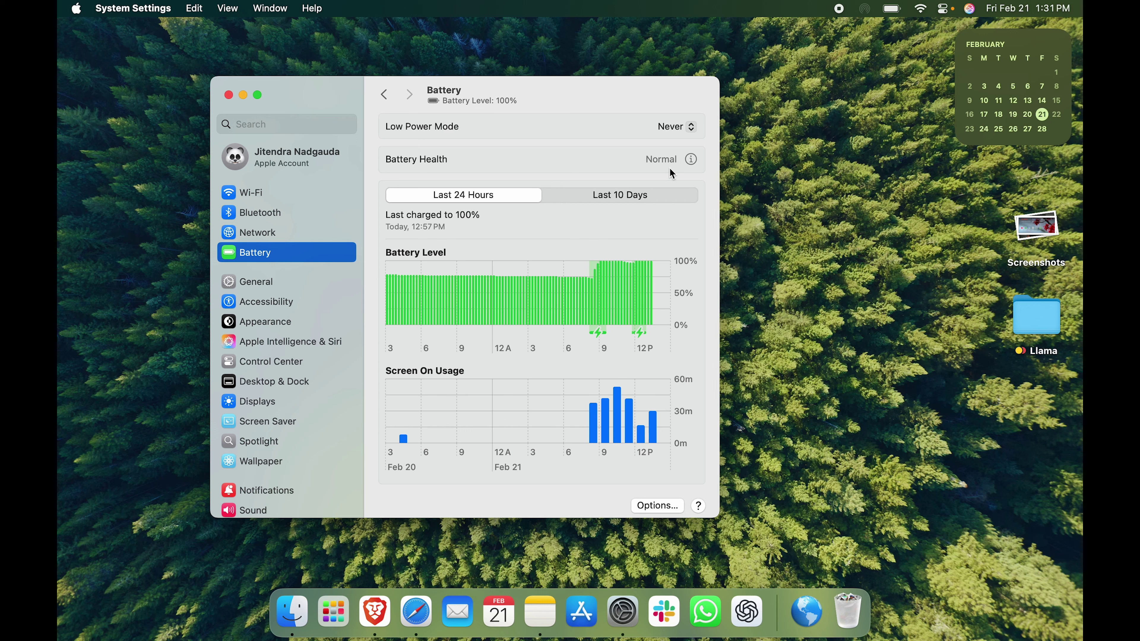
pyautogui.click(681, 130)
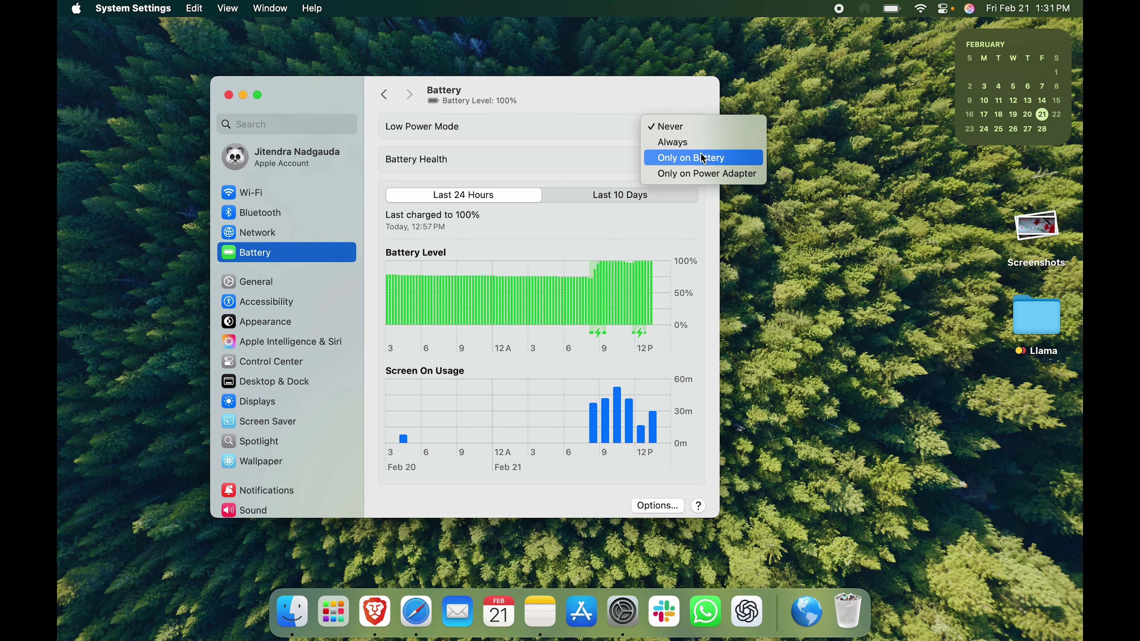
pyautogui.click(580, 122)
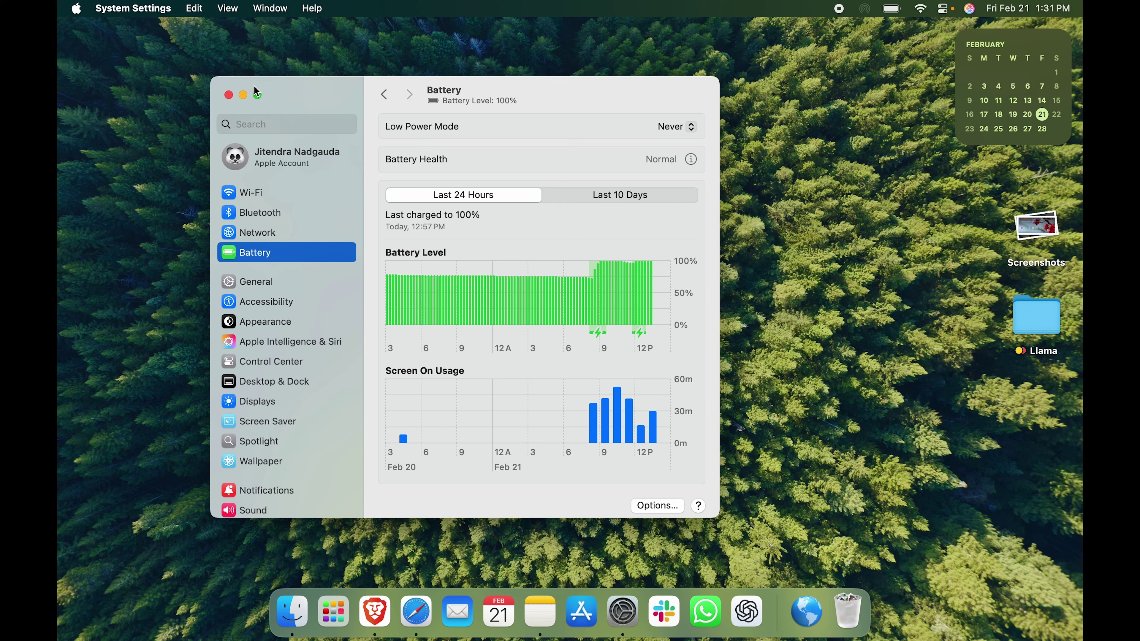
pyautogui.click(228, 95)
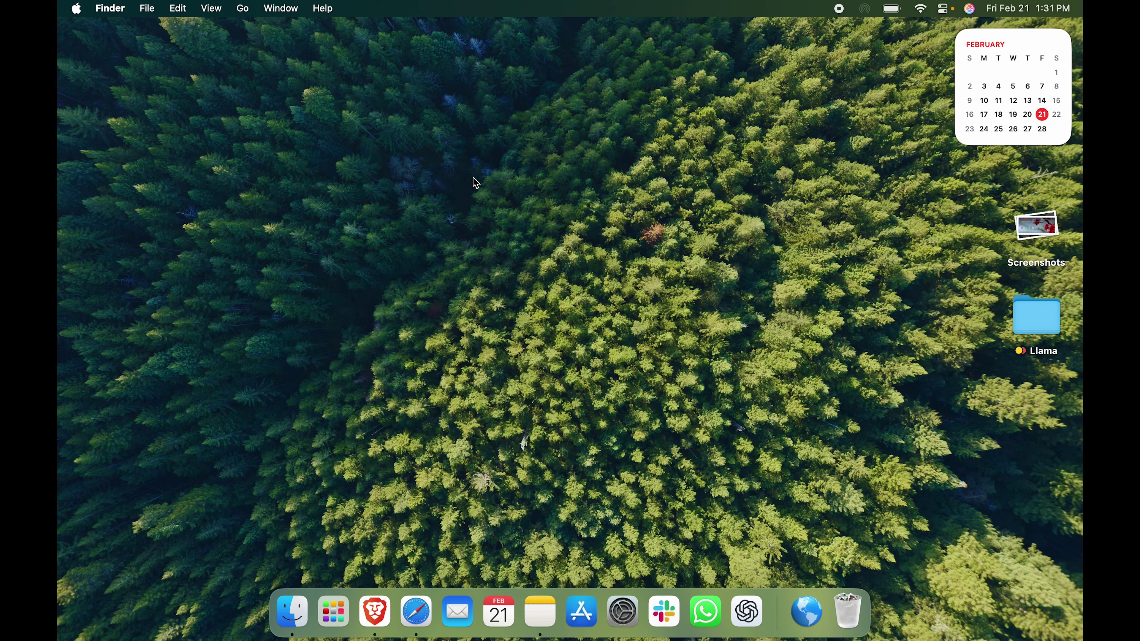